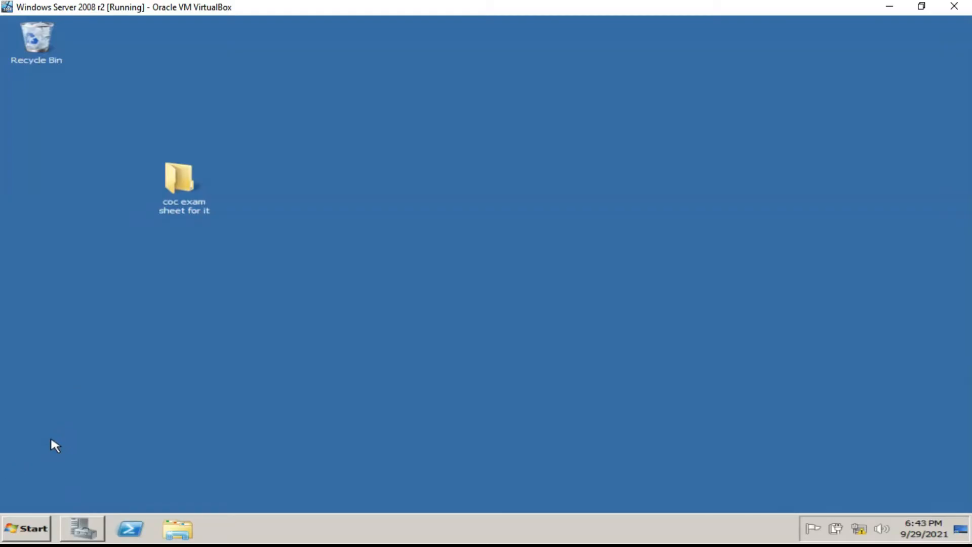
# Open the Start menu on the server desktop, then close it again.
pyautogui.click(26, 531)
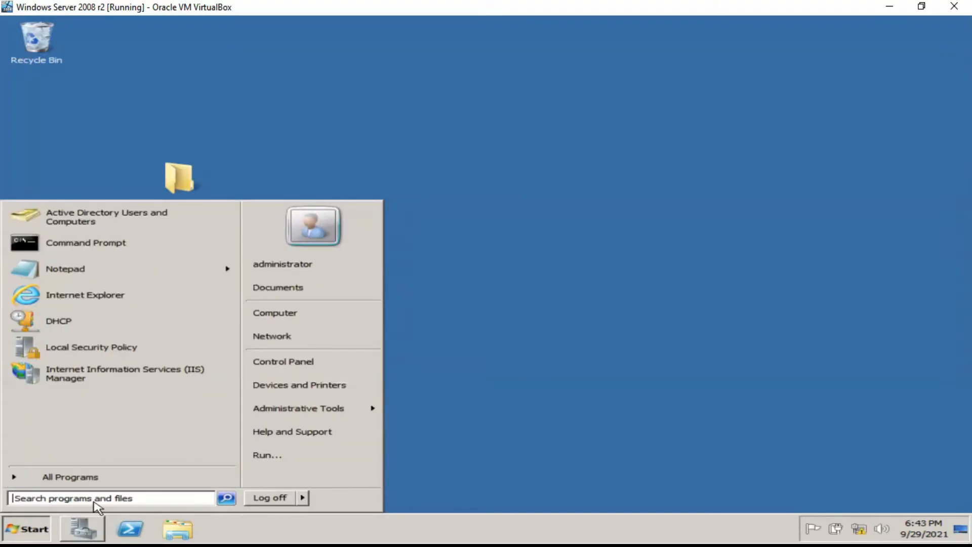
pyautogui.click(501, 411)
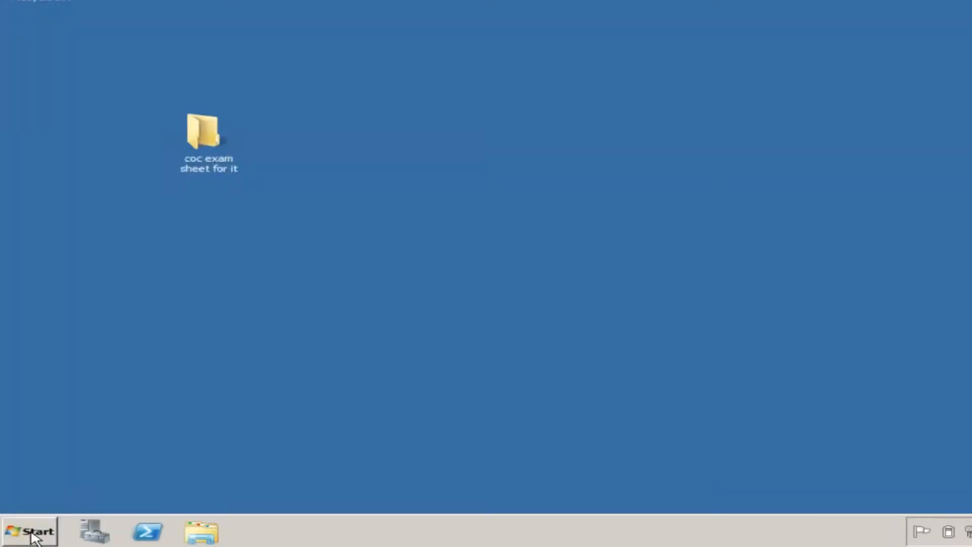
# Search the Start menu for 'oobe' and launch Initial Configuration Tasks.
pyautogui.click(32, 532)
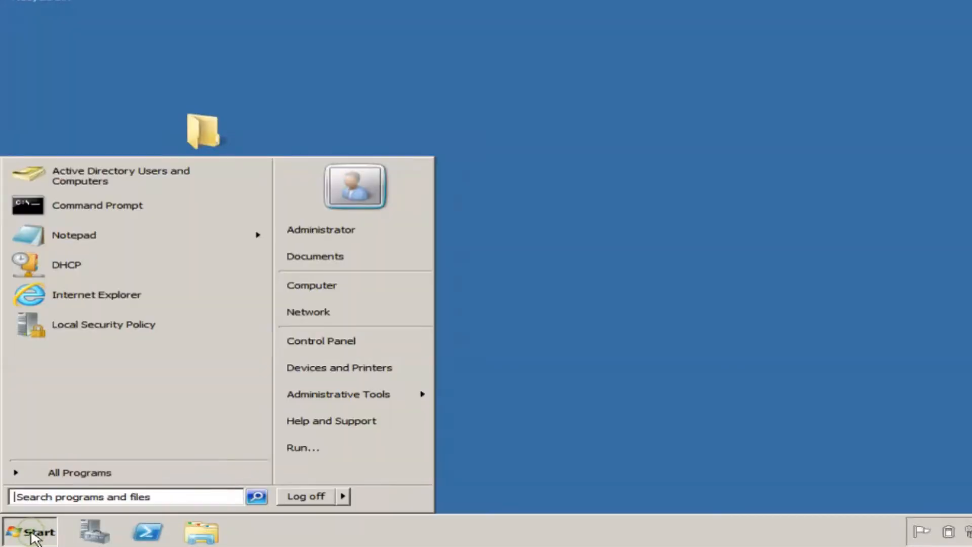
pyautogui.click(59, 501)
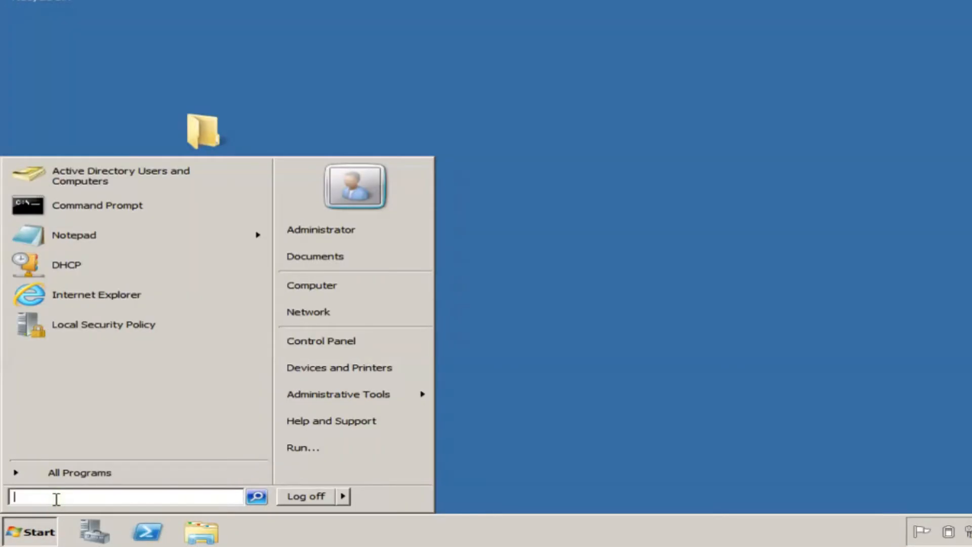
pyautogui.write('oobe')
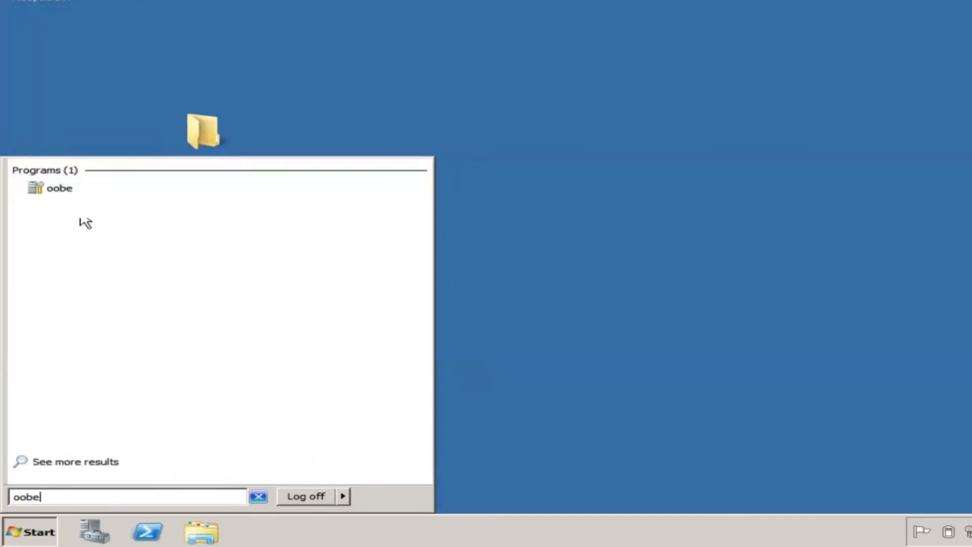
pyautogui.click(72, 189)
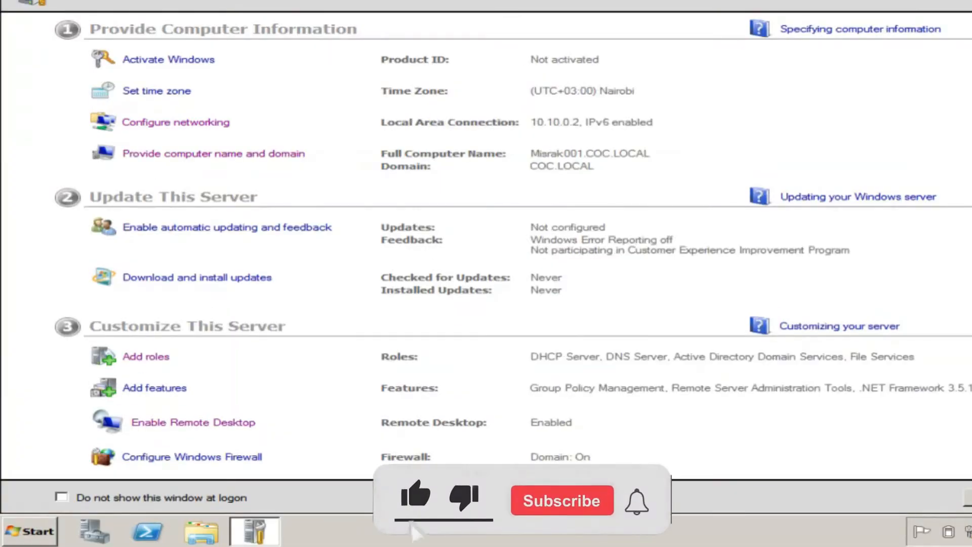
# In the Add Roles Wizard, check Remote Desktop Services and advance to its role services.
pyautogui.click(150, 358)
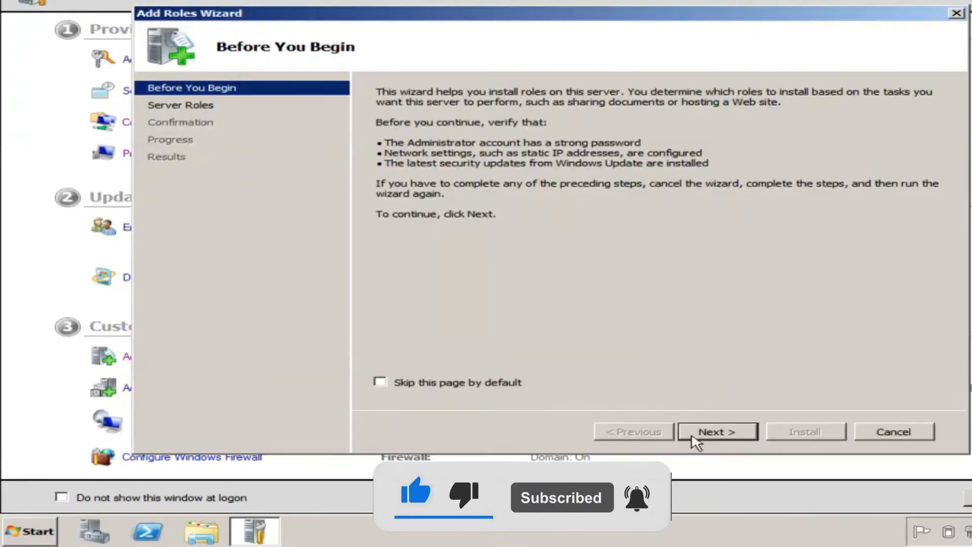
pyautogui.click(703, 429)
pyautogui.click(435, 301)
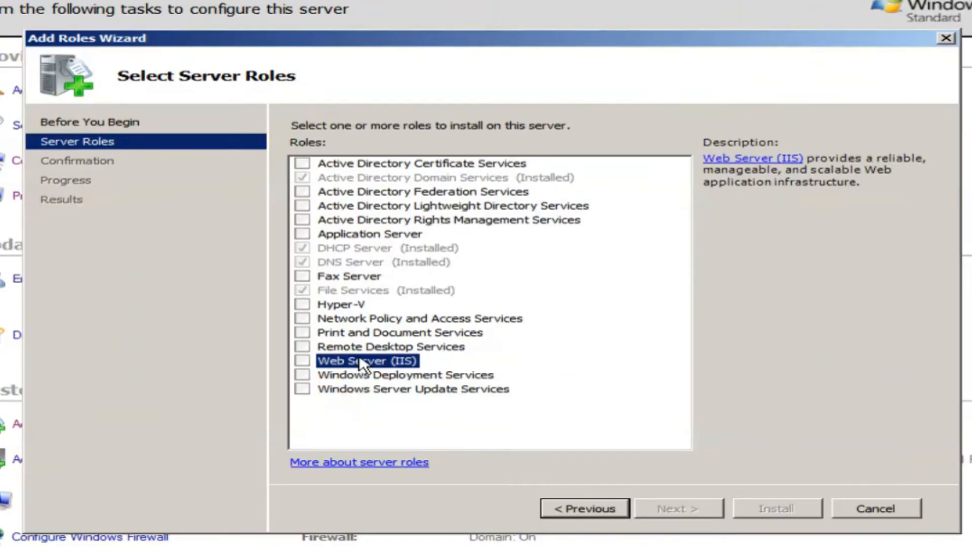
pyautogui.click(363, 347)
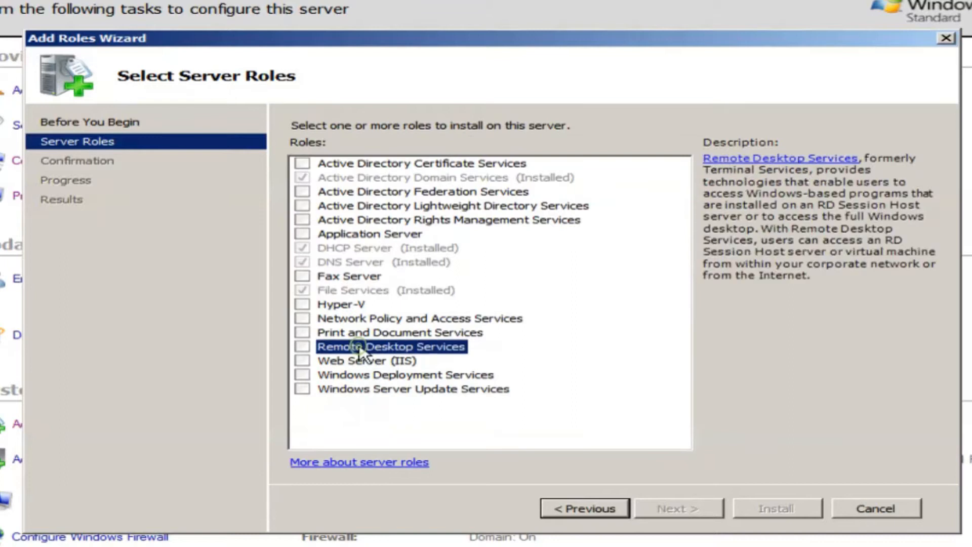
pyautogui.click(303, 346)
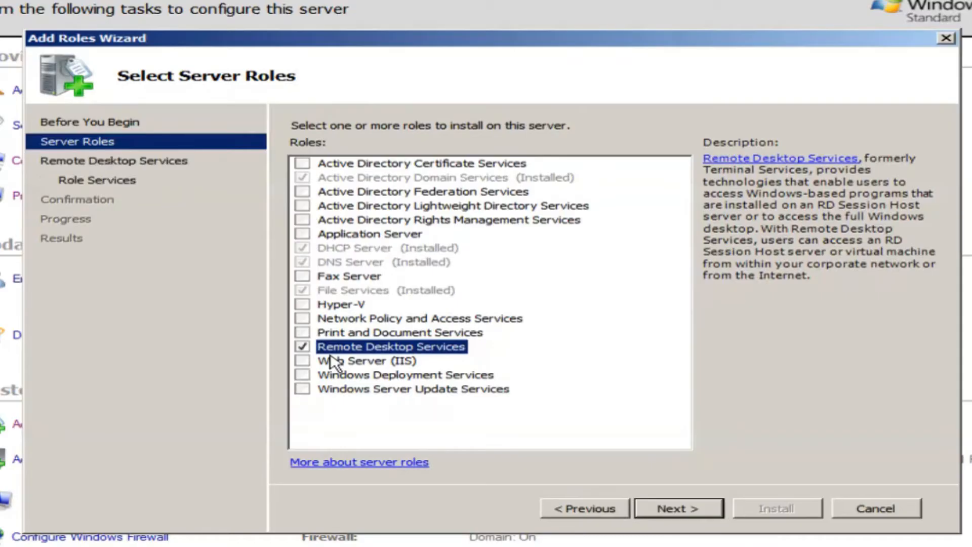
pyautogui.click(667, 508)
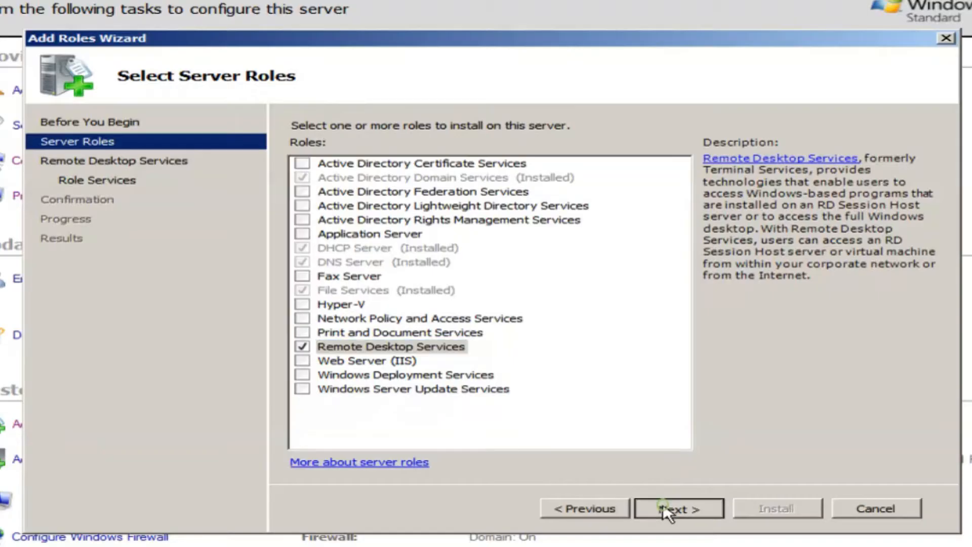
pyautogui.click(667, 509)
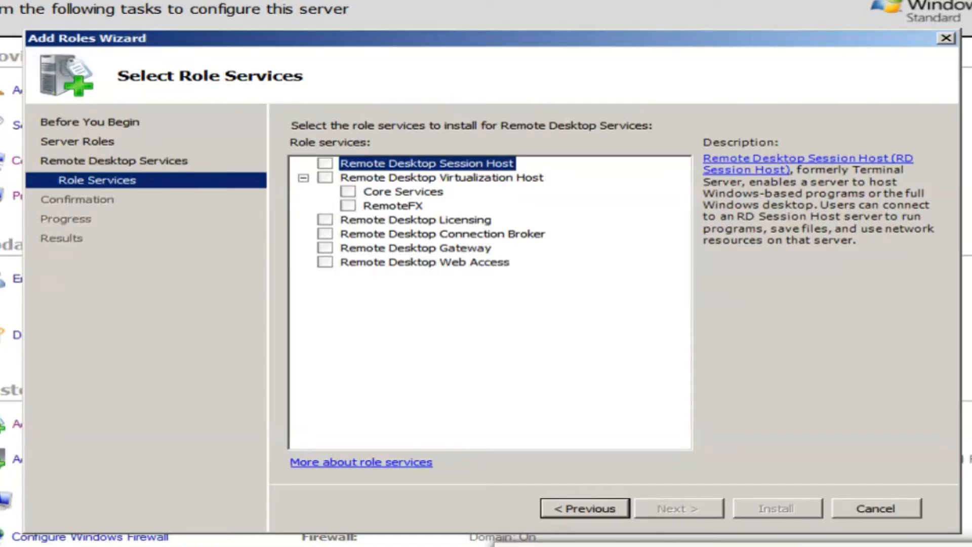
# Check RD Web Access, Gateway, Licensing and Session Host; Virtualization Host fails on Hyper-V.
pyautogui.click(325, 177)
pyautogui.click(646, 369)
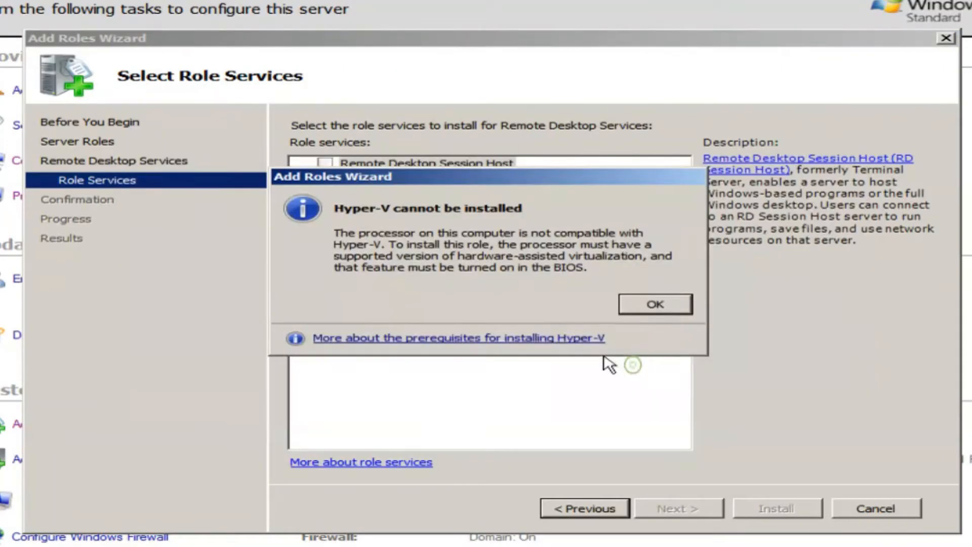
pyautogui.click(641, 306)
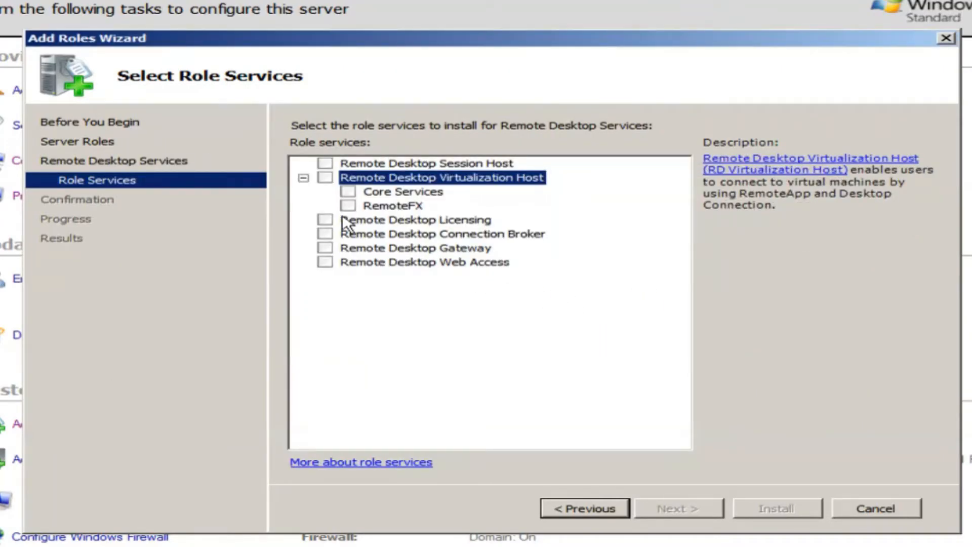
pyautogui.click(325, 262)
pyautogui.click(607, 368)
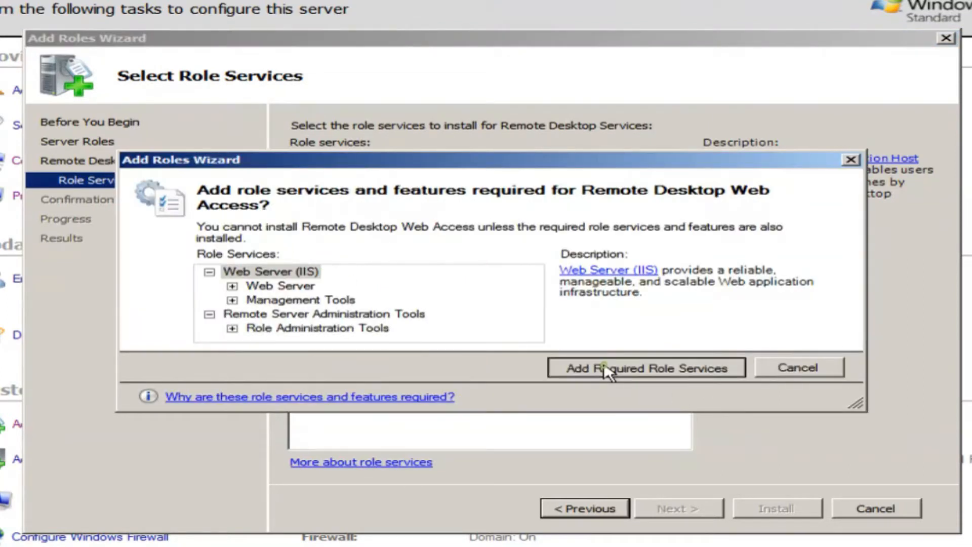
pyautogui.click(325, 248)
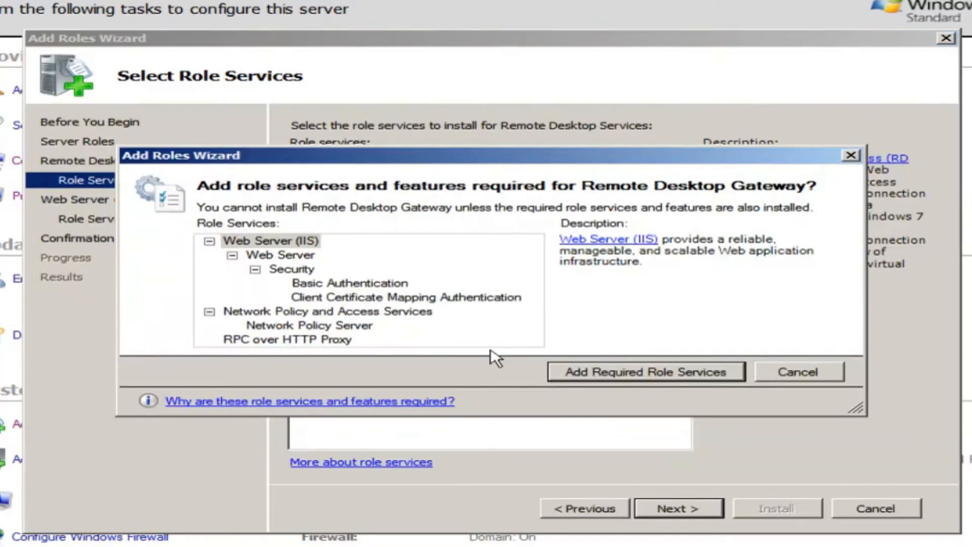
pyautogui.click(659, 371)
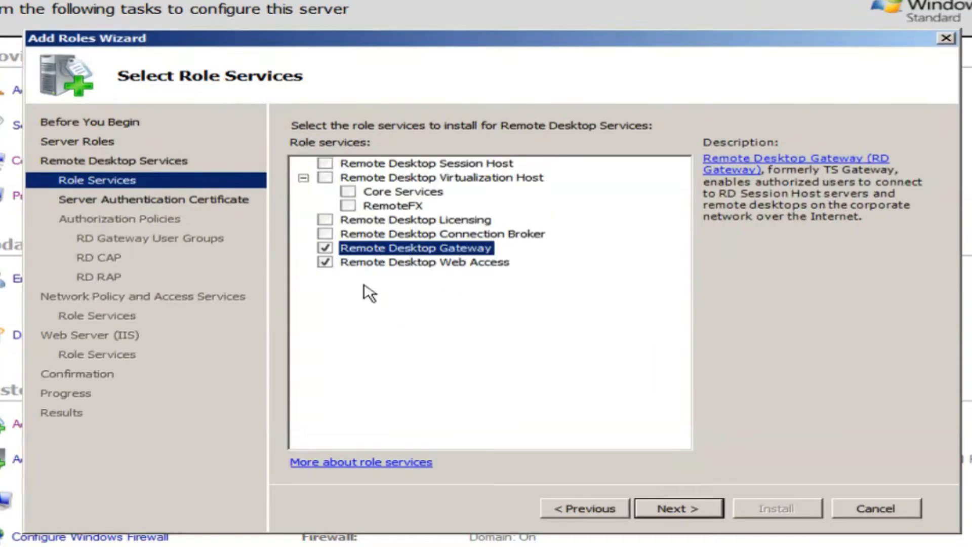
pyautogui.click(325, 219)
pyautogui.click(325, 161)
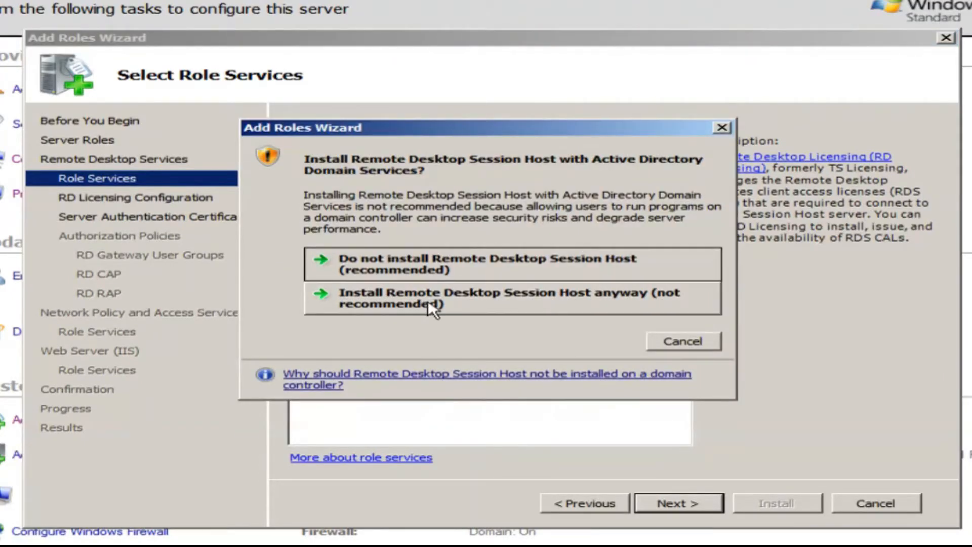
pyautogui.click(429, 303)
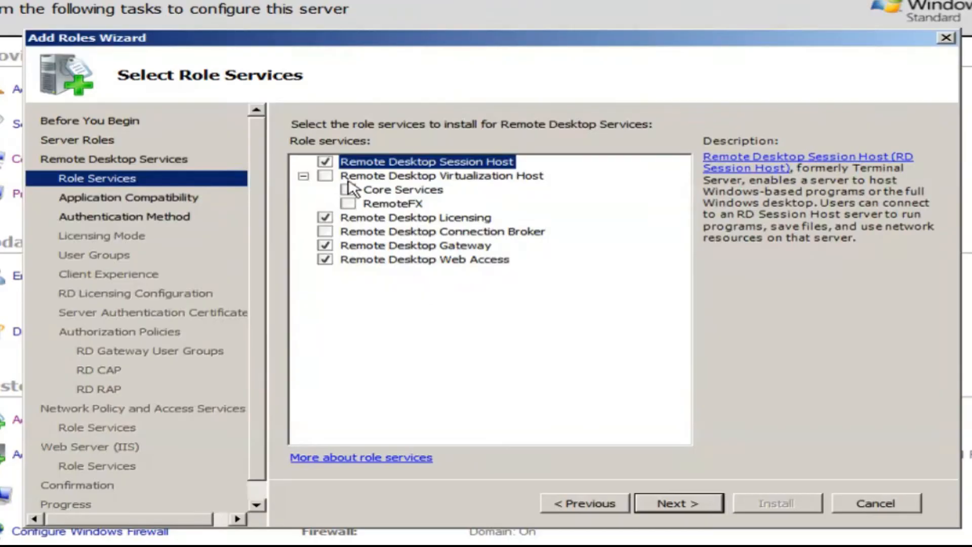
# Retry Virtualization Host and Core Services despite the Hyper-V errors, then add Connection Broker.
pyautogui.click(324, 175)
pyautogui.click(614, 366)
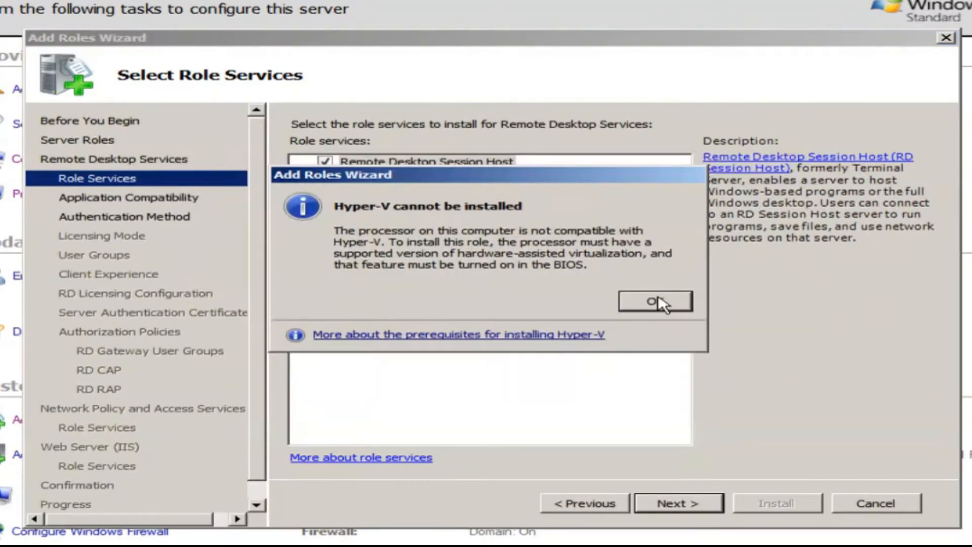
pyautogui.click(651, 298)
pyautogui.click(349, 194)
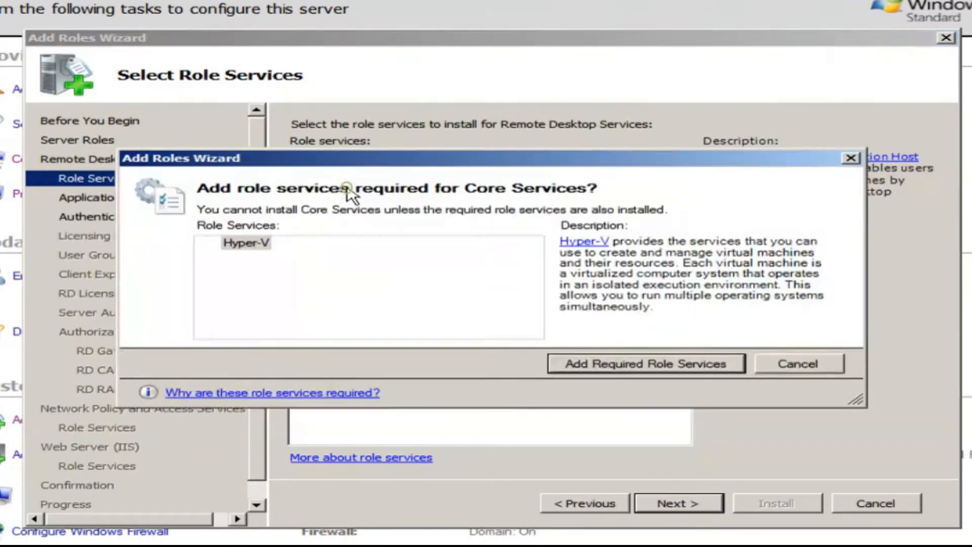
pyautogui.click(577, 360)
pyautogui.click(652, 301)
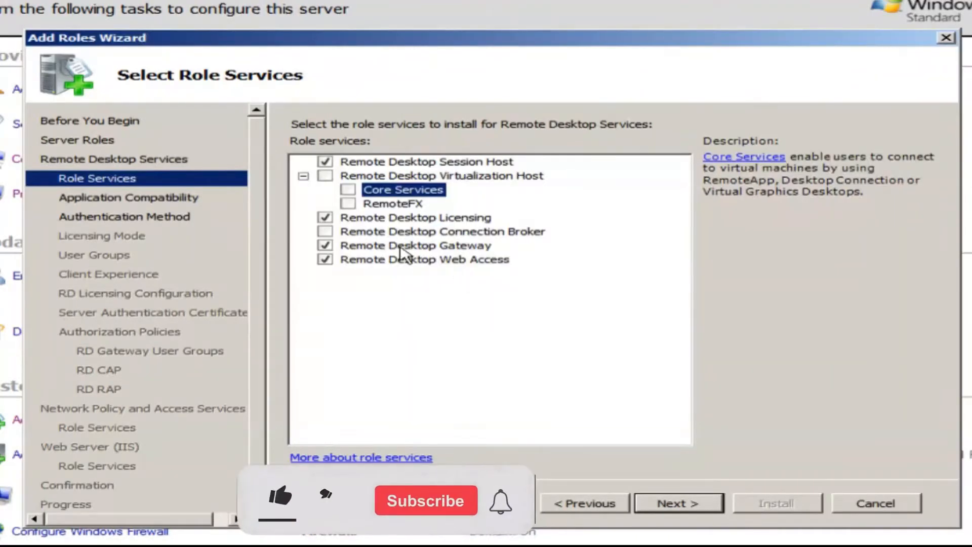
pyautogui.click(324, 231)
# Allow connections without Network Level Authentication and defer the licensing mode.
pyautogui.click(675, 504)
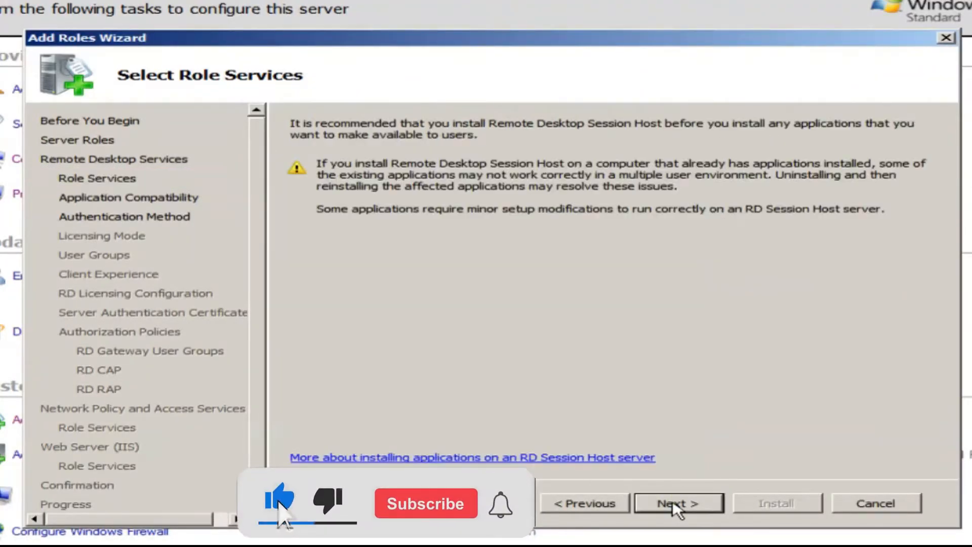
pyautogui.click(676, 504)
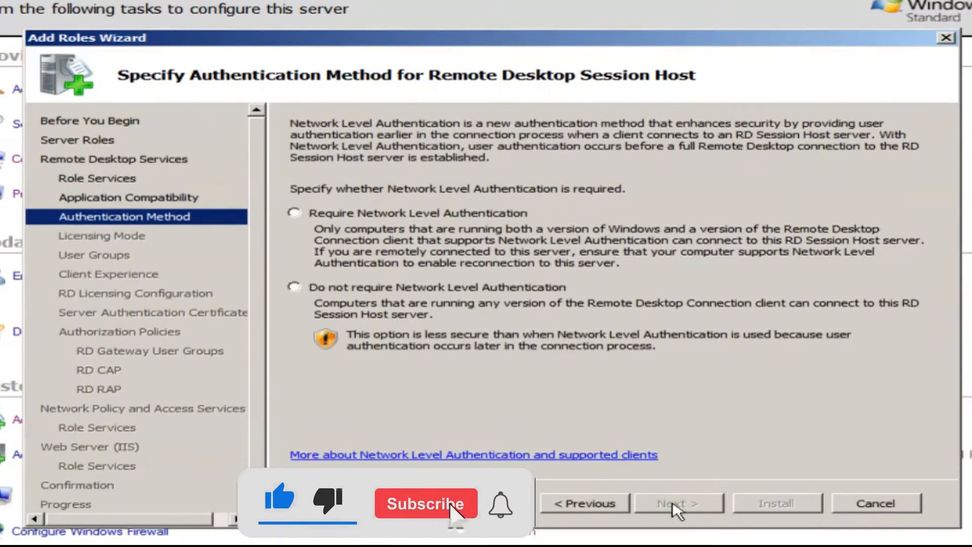
pyautogui.click(294, 287)
pyautogui.click(676, 503)
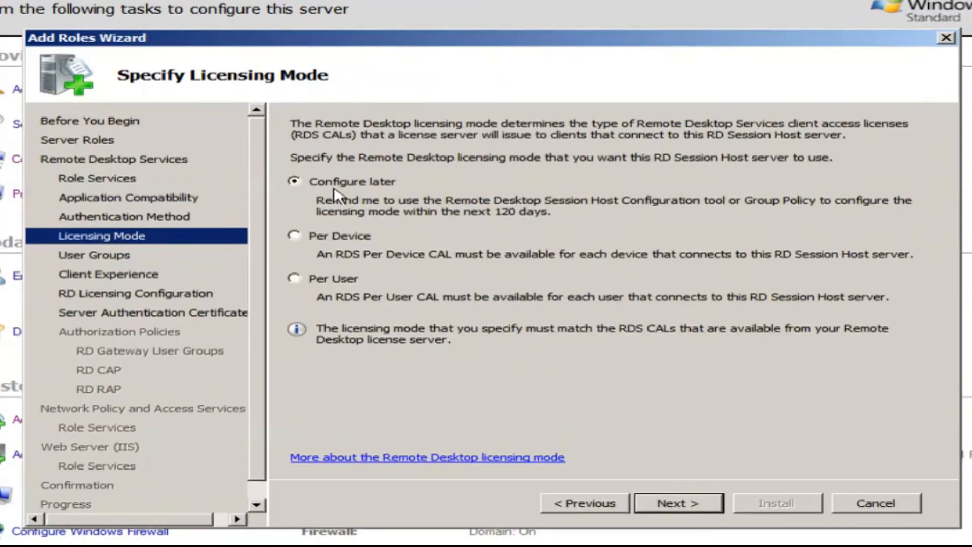
pyautogui.click(677, 503)
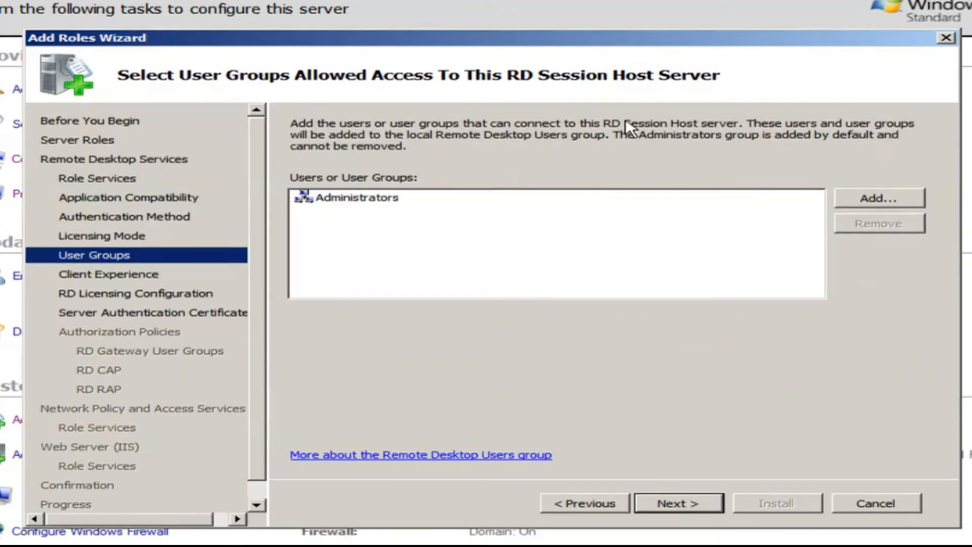
# Add COC\Domain Users to the groups allowed Remote Desktop access.
pyautogui.click(880, 198)
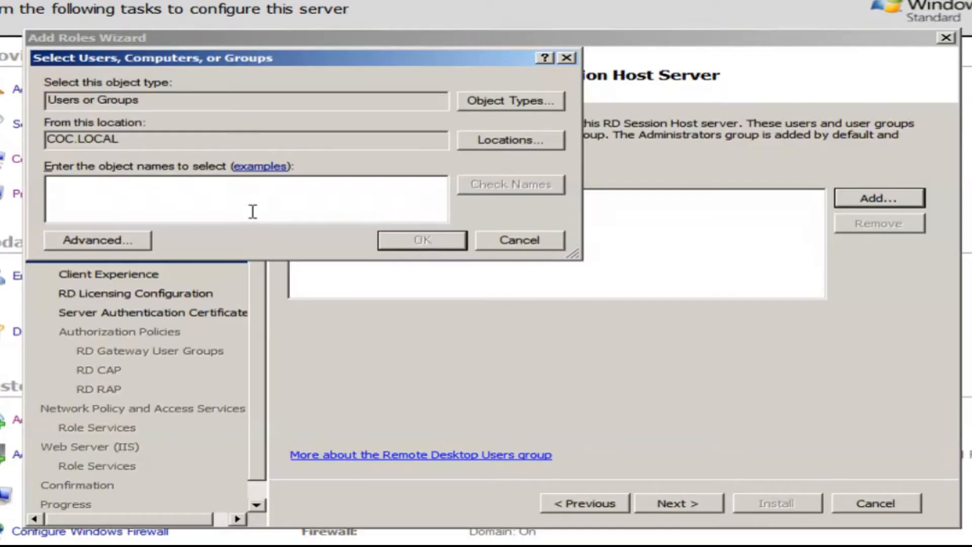
pyautogui.write('domain')
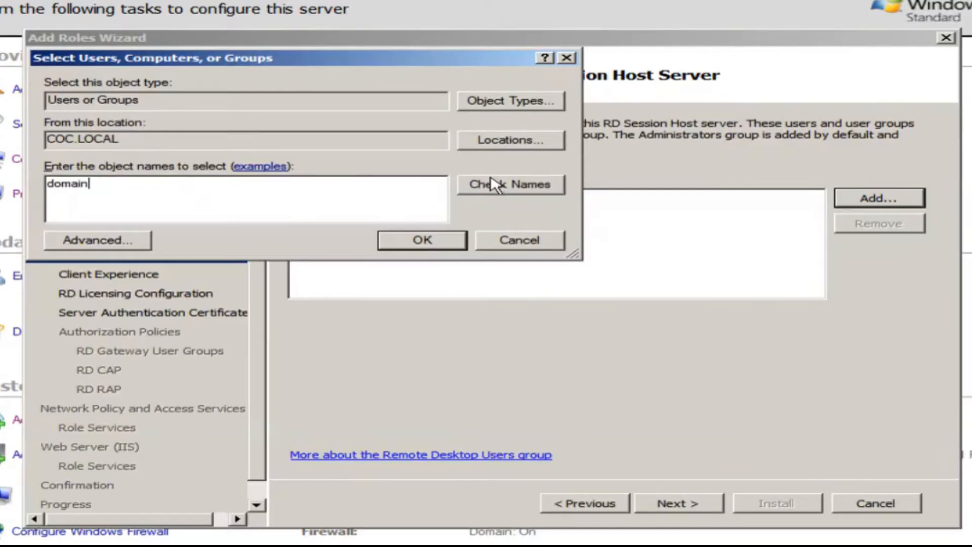
pyautogui.click(494, 183)
pyautogui.click(166, 237)
pyautogui.click(544, 344)
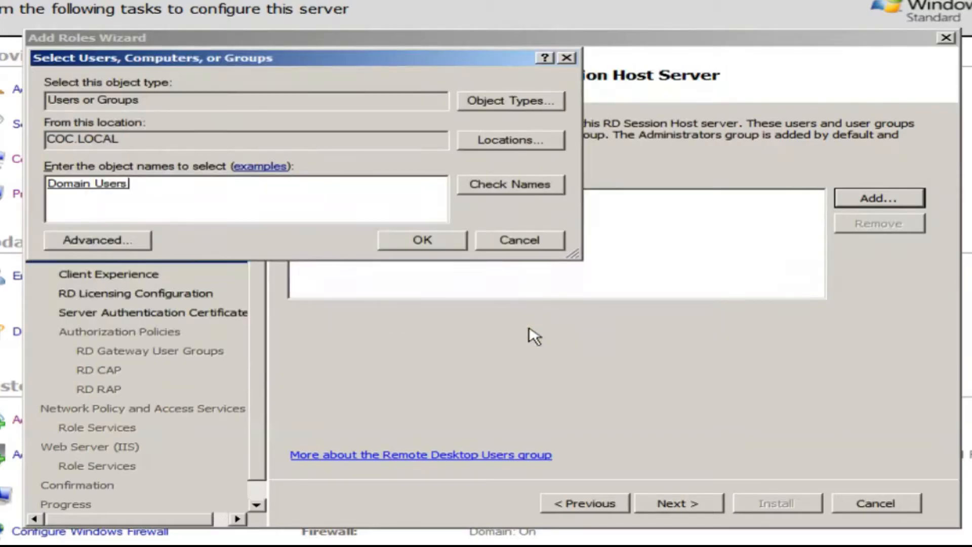
pyautogui.click(434, 240)
pyautogui.click(388, 212)
# Enable audio and video playback, audio recording redirection and desktop composition.
pyautogui.click(679, 504)
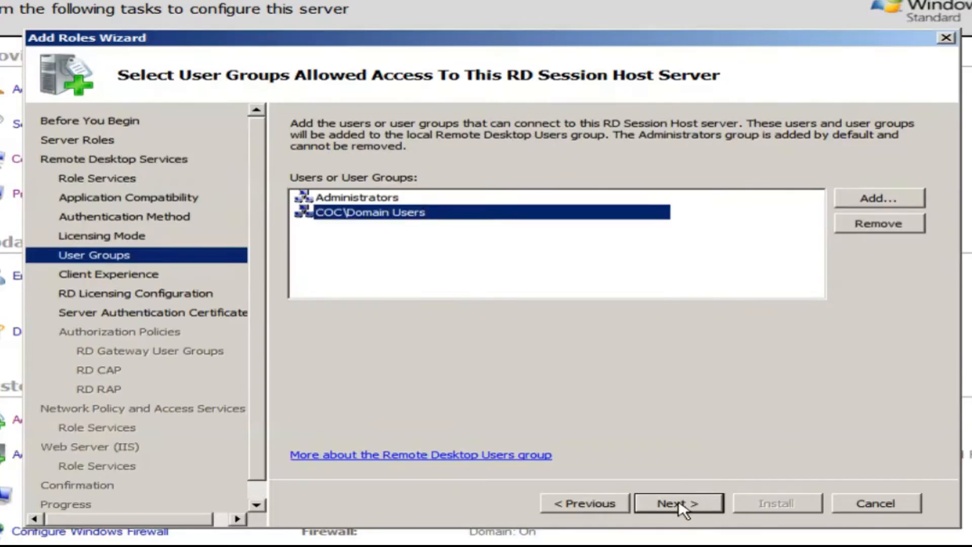
pyautogui.click(322, 312)
pyautogui.click(322, 332)
pyautogui.click(322, 353)
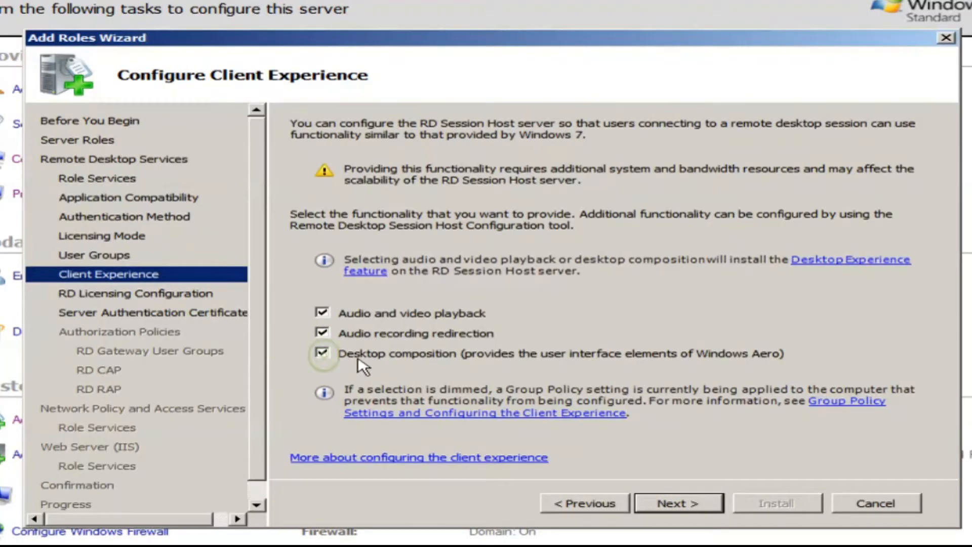
pyautogui.click(679, 504)
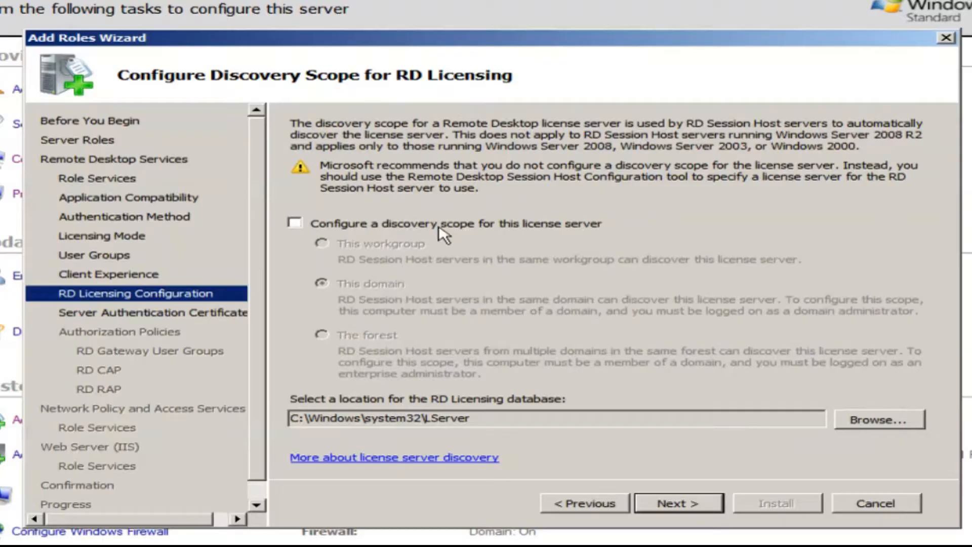
# Skip license discovery scope and choose an SSL certificate for RD Gateway later.
pyautogui.click(683, 505)
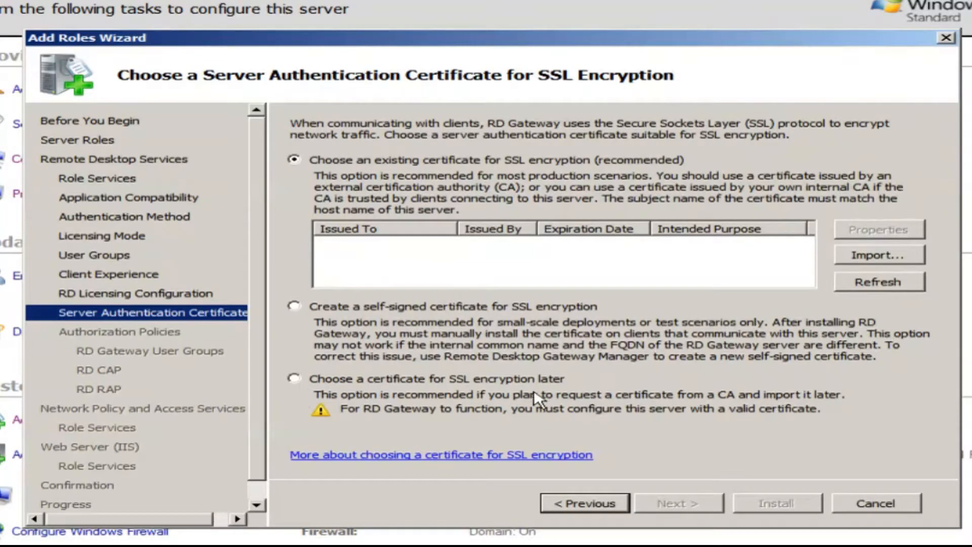
pyautogui.click(317, 381)
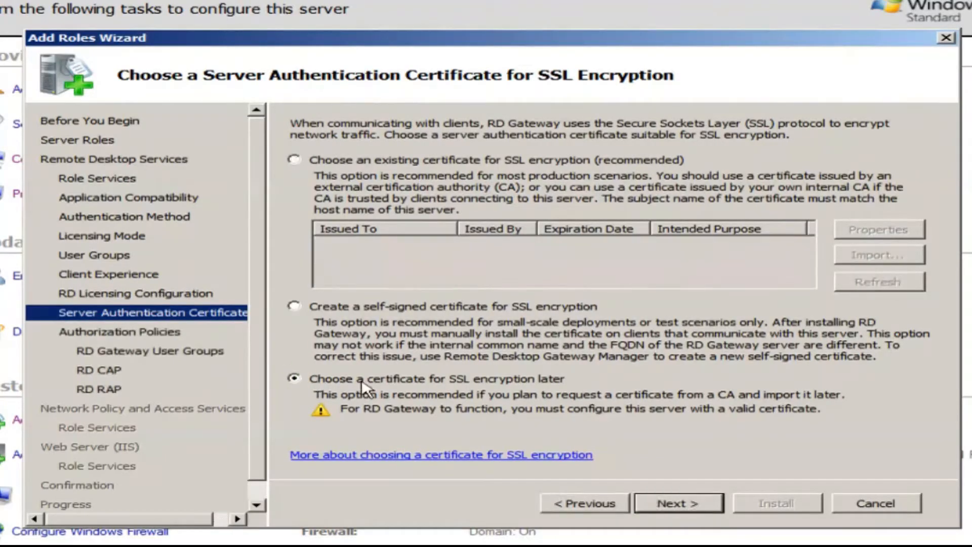
pyautogui.click(681, 504)
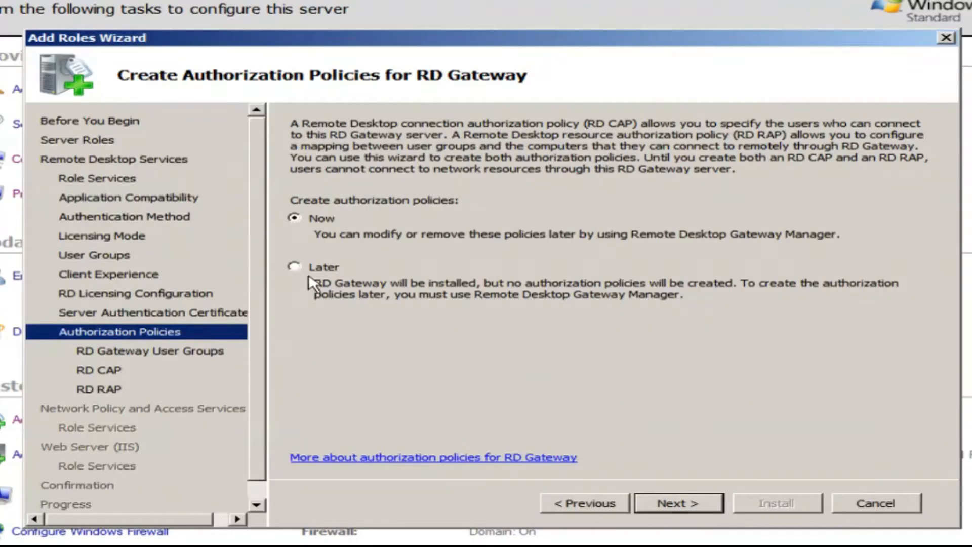
# Set authorization policies to be created now and reach the RD Gateway user groups.
pyautogui.click(295, 267)
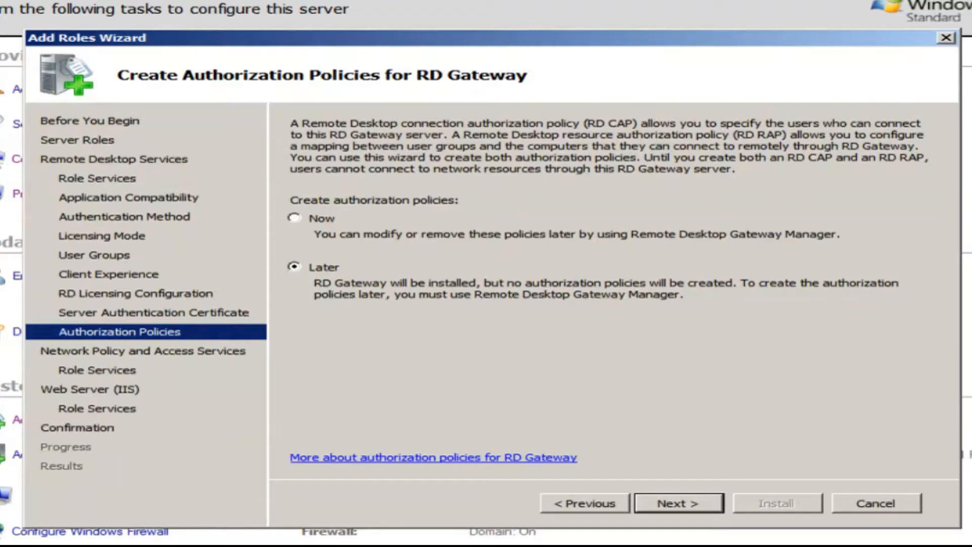
pyautogui.click(302, 223)
pyautogui.click(667, 503)
pyautogui.click(606, 504)
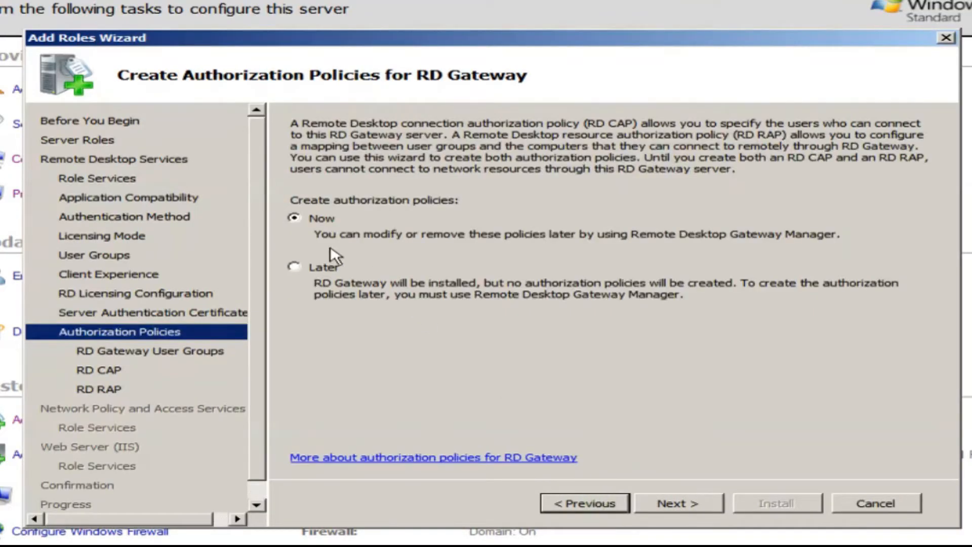
pyautogui.click(301, 269)
pyautogui.click(696, 508)
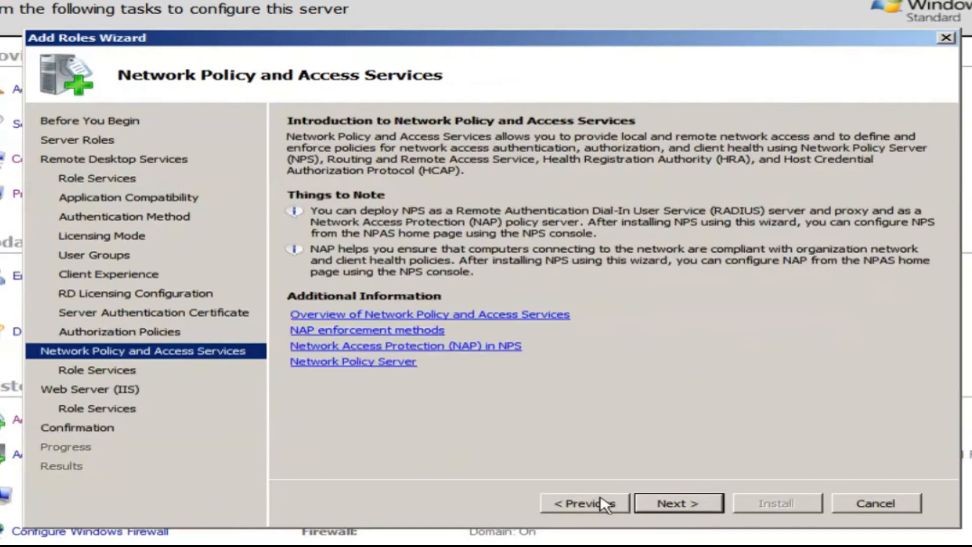
pyautogui.click(557, 503)
pyautogui.click(304, 220)
pyautogui.click(690, 504)
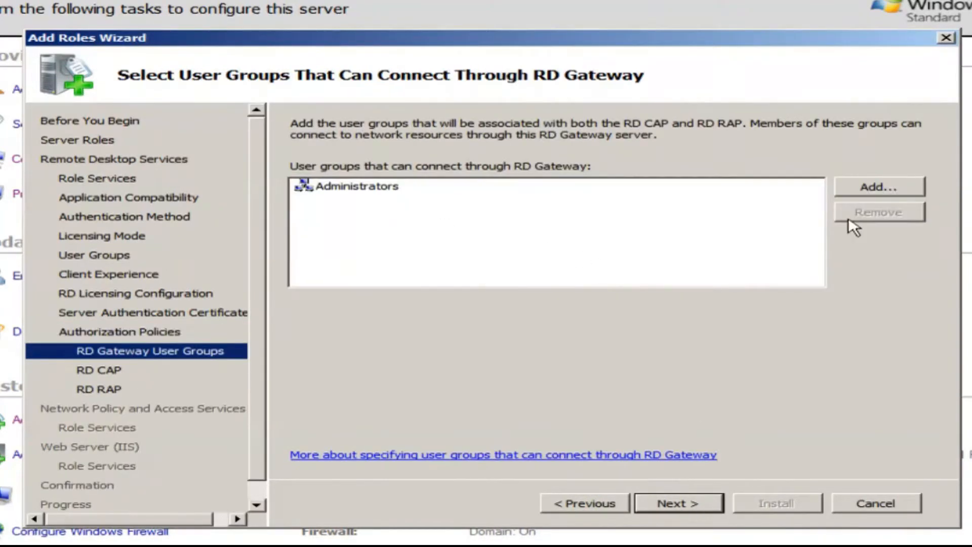
# Add COC\Domain Users to the RD Gateway user groups.
pyautogui.click(894, 188)
pyautogui.write('domain')
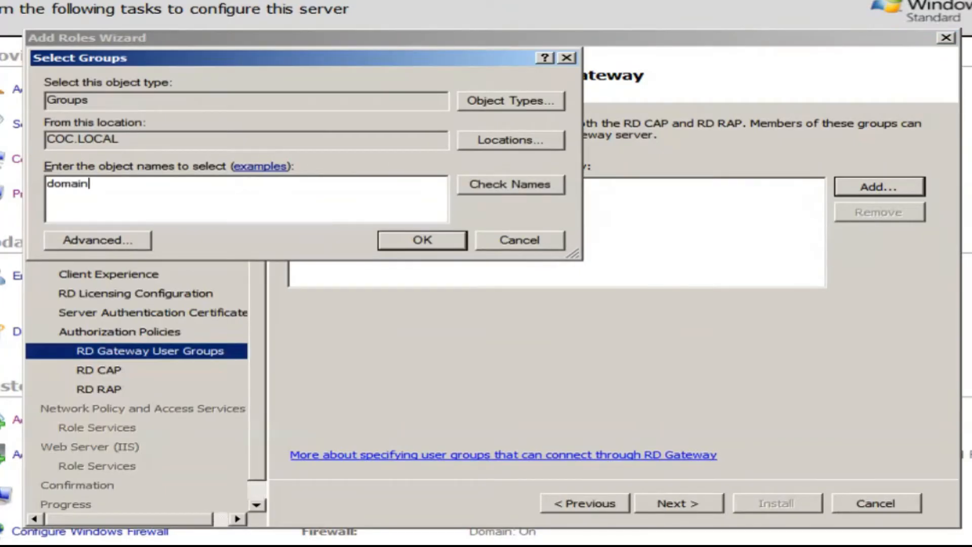
pyautogui.click(480, 189)
pyautogui.click(138, 256)
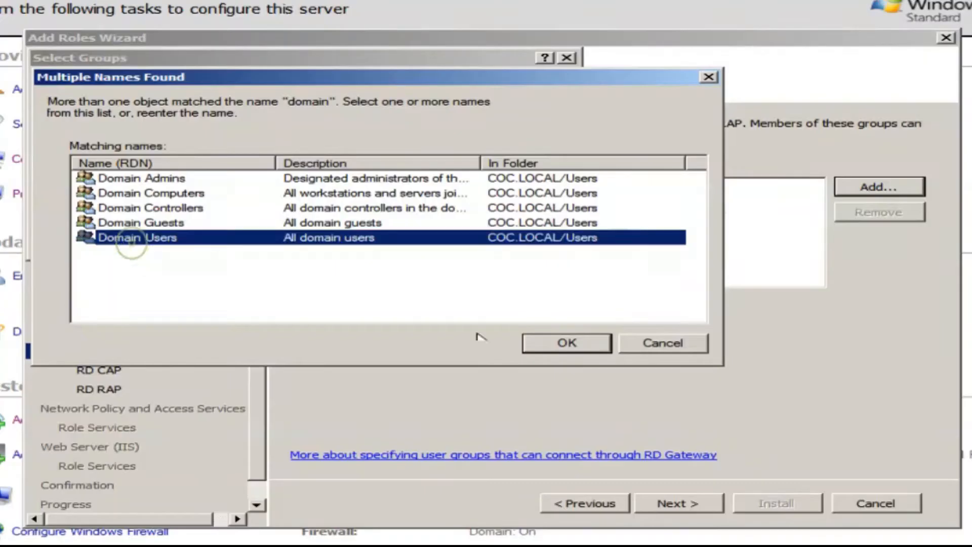
pyautogui.click(542, 343)
pyautogui.click(396, 242)
pyautogui.click(395, 202)
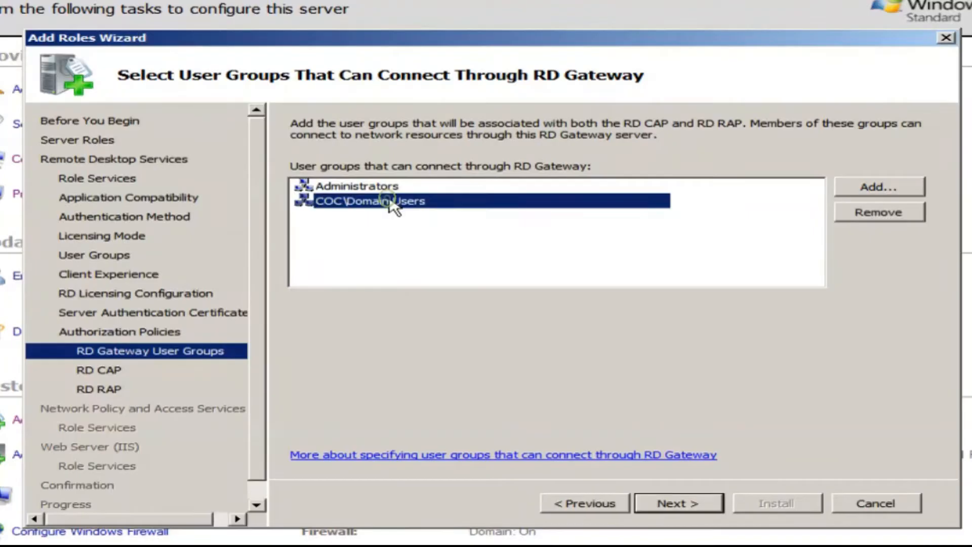
pyautogui.click(683, 501)
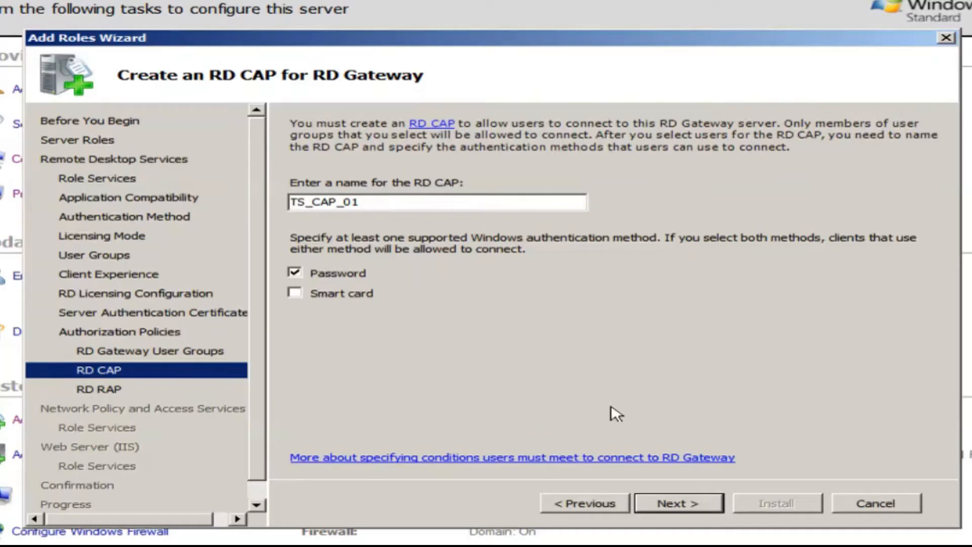
# Keep RD CAP TS_CAP_01 with password authentication and let TS_RAP_01 allow any network computer.
pyautogui.click(697, 510)
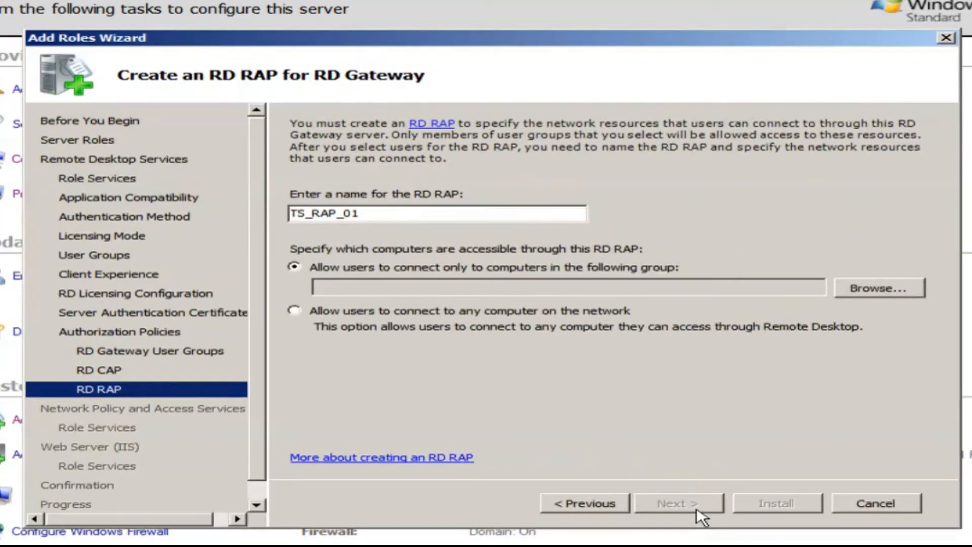
pyautogui.click(294, 312)
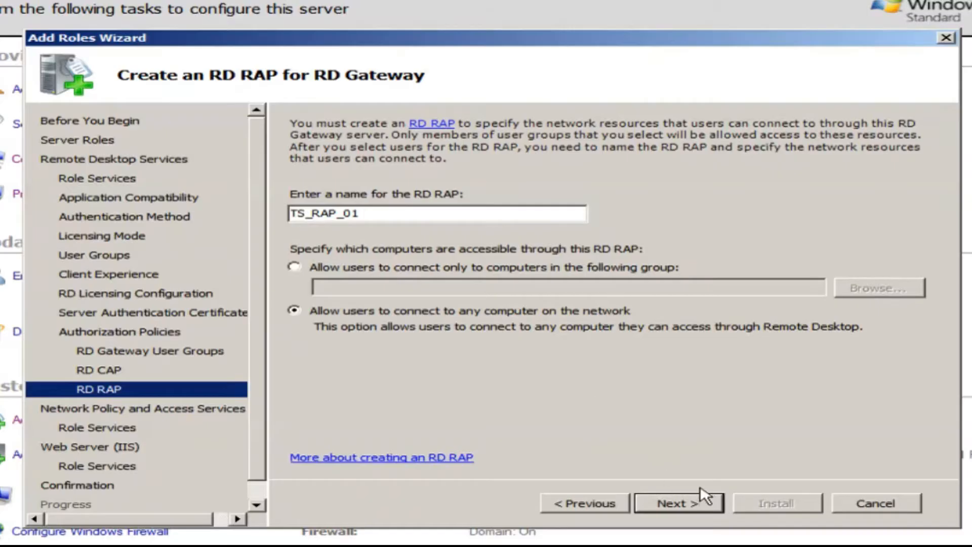
pyautogui.click(692, 508)
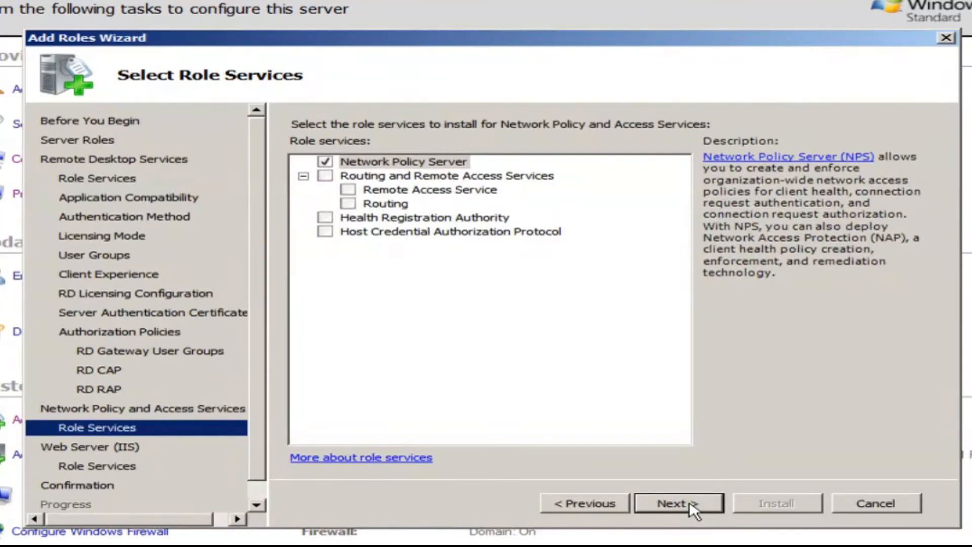
# Check HCAP, Health Registration Authority and Routing and Remote Access Services with their required services.
pyautogui.click(324, 231)
pyautogui.click(586, 365)
pyautogui.click(325, 217)
pyautogui.press('Return')
pyautogui.click(325, 176)
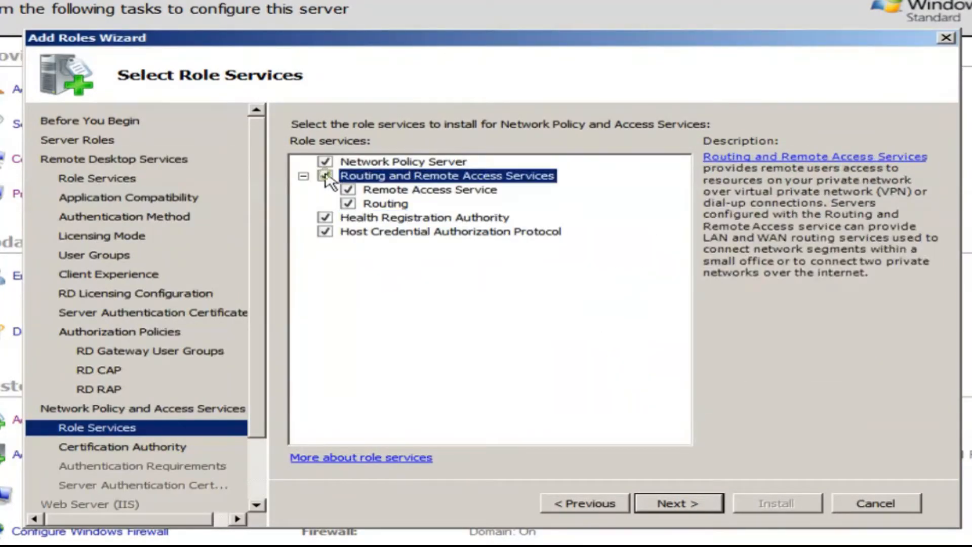
pyautogui.click(672, 502)
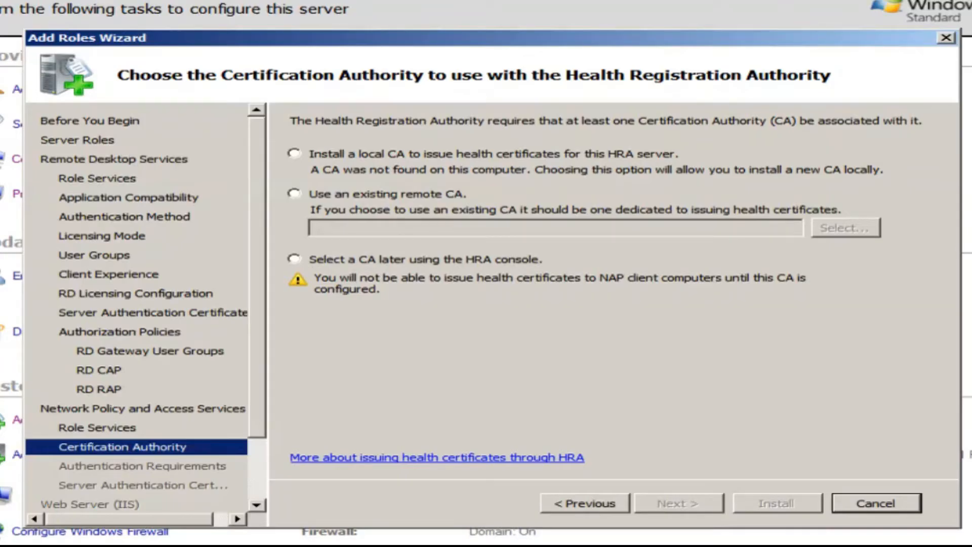
# Install a local CA for the HRA and advance to the AD CS role services.
pyautogui.click(294, 153)
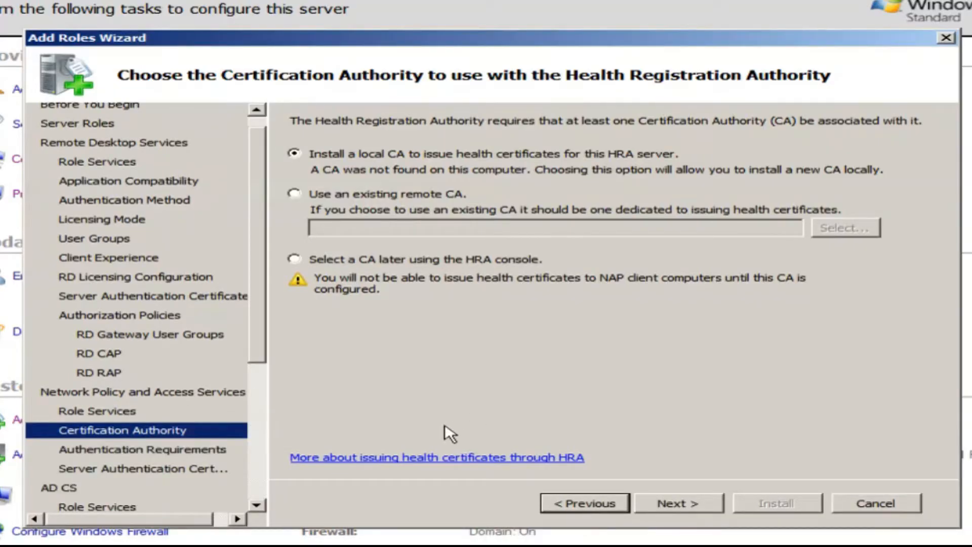
pyautogui.click(596, 504)
pyautogui.click(668, 504)
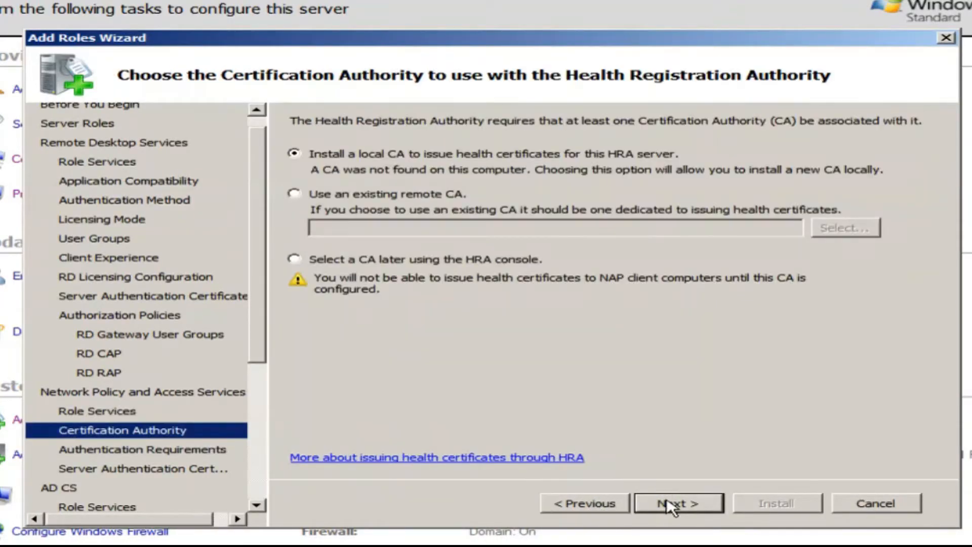
pyautogui.click(677, 503)
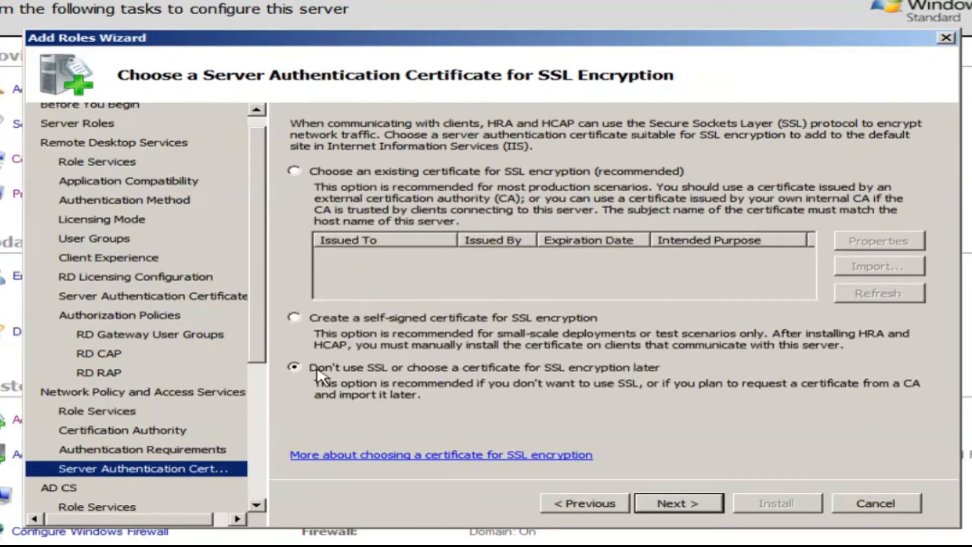
pyautogui.click(677, 503)
pyautogui.click(677, 503)
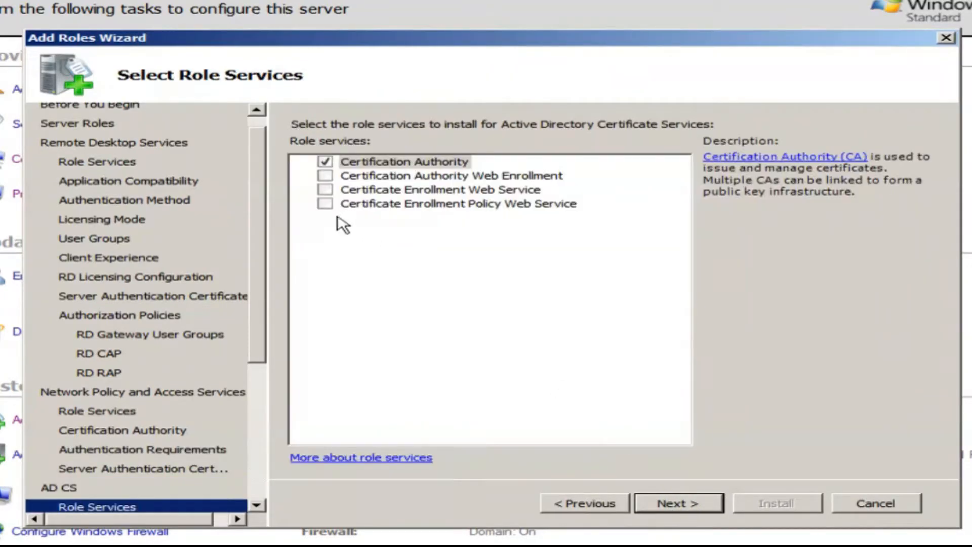
# Add Certificate Enrollment Policy Web Service and CA Web Enrollment; Enrollment Web Service errors out.
pyautogui.click(325, 203)
pyautogui.click(672, 390)
pyautogui.click(324, 190)
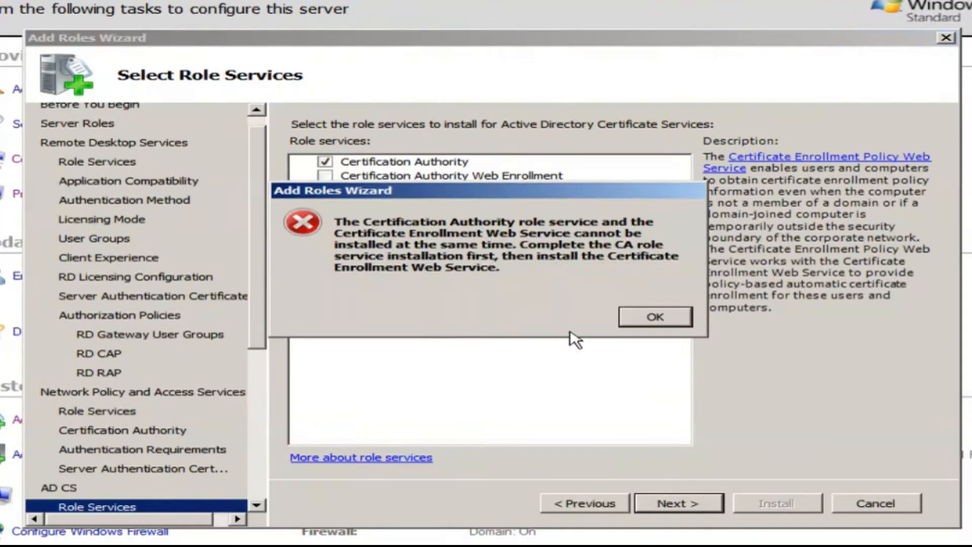
pyautogui.click(655, 317)
pyautogui.click(325, 175)
pyautogui.click(658, 365)
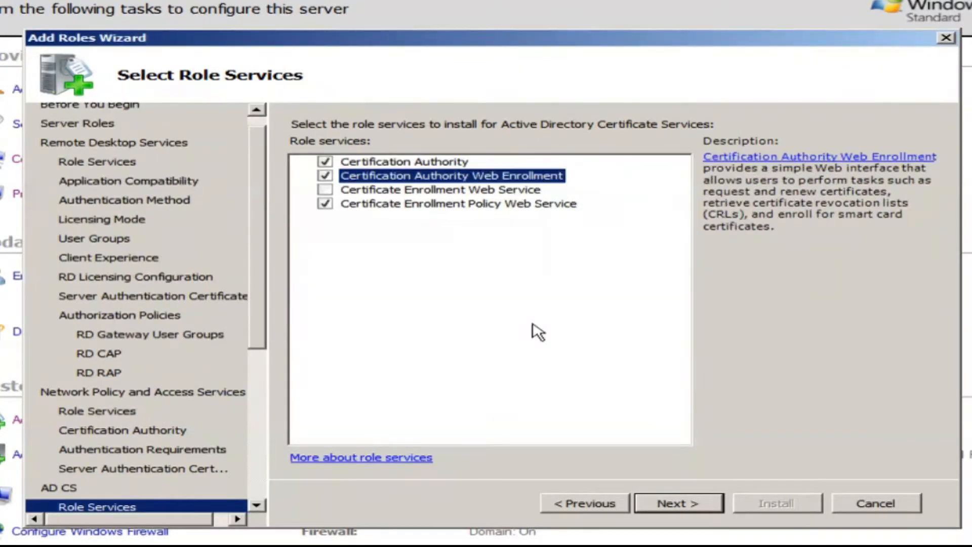
pyautogui.click(687, 506)
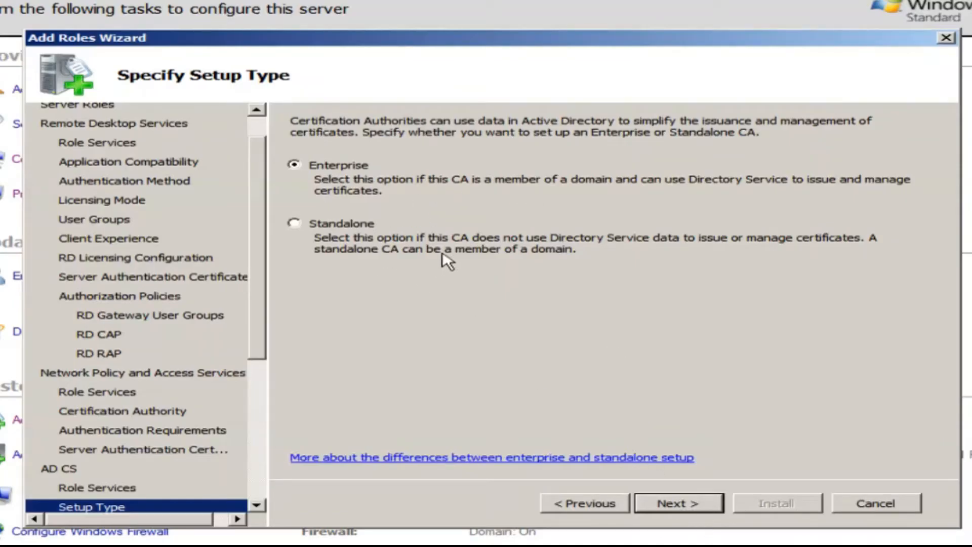
# Accept default Enterprise root CA, new private key, cryptography, name, 5-year validity and database settings.
pyautogui.click(675, 506)
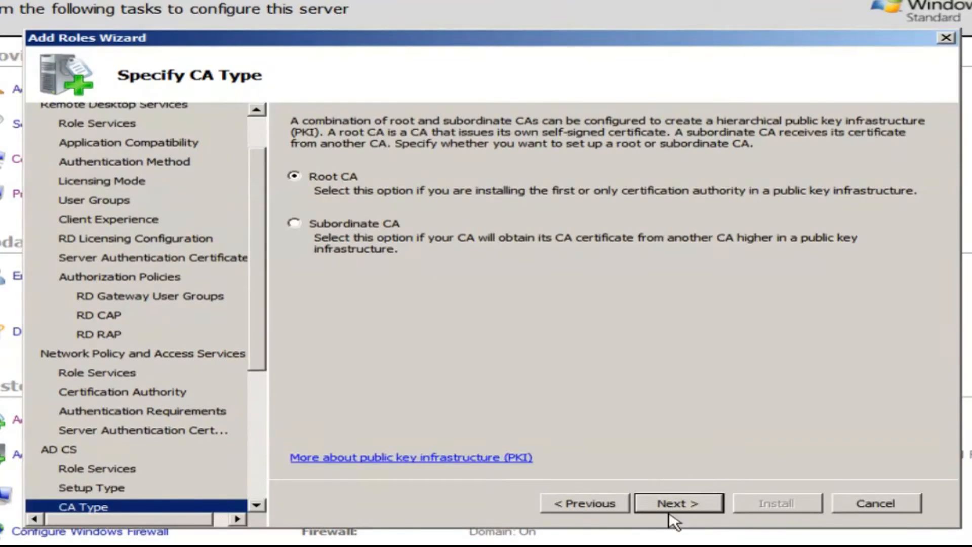
pyautogui.click(677, 506)
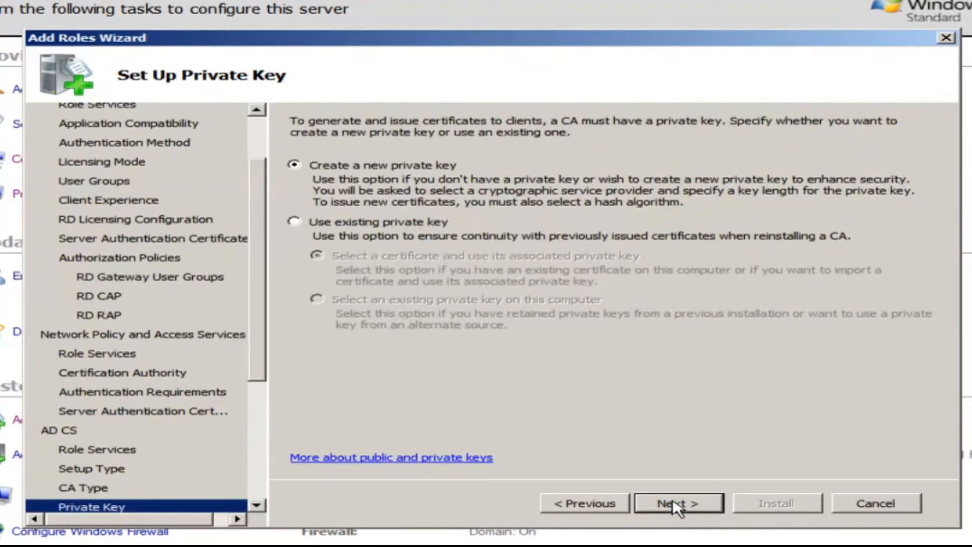
pyautogui.click(679, 505)
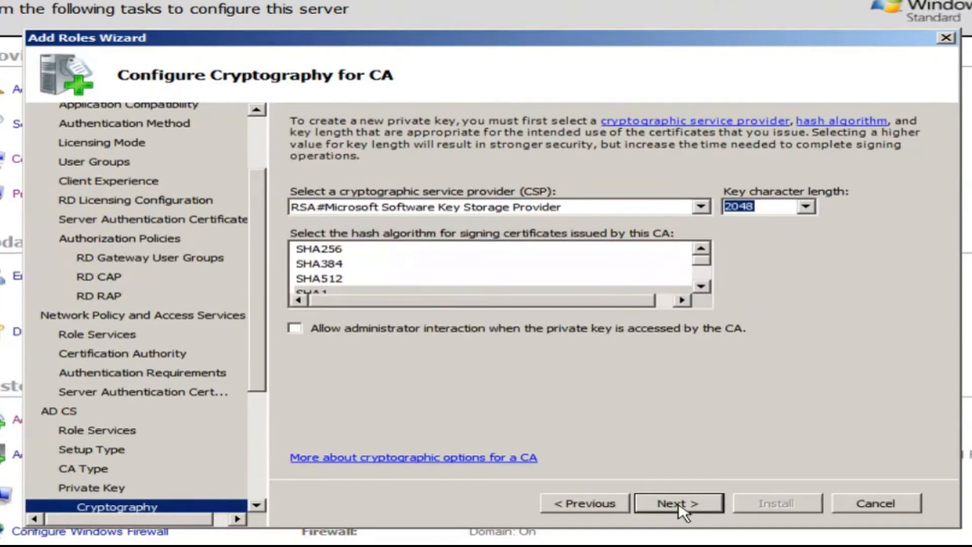
pyautogui.click(678, 505)
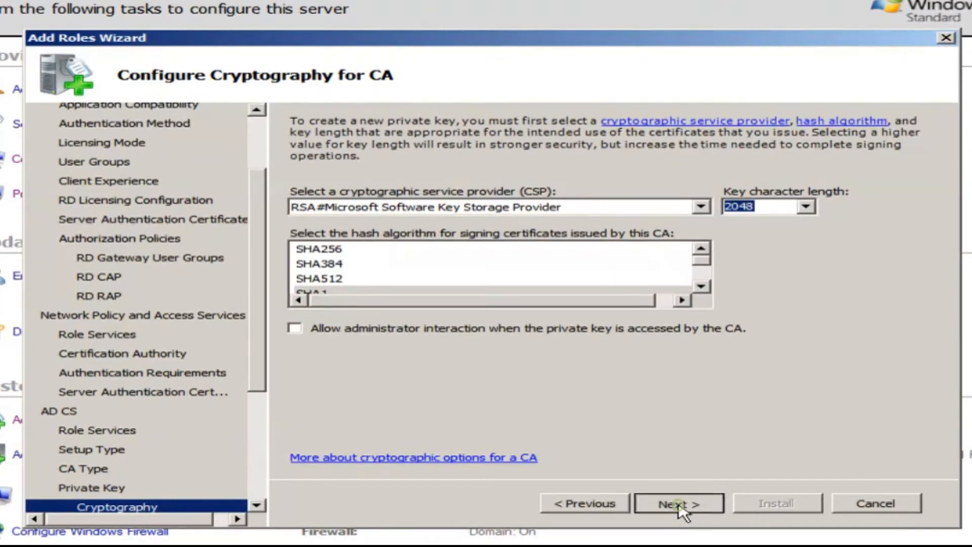
pyautogui.click(678, 504)
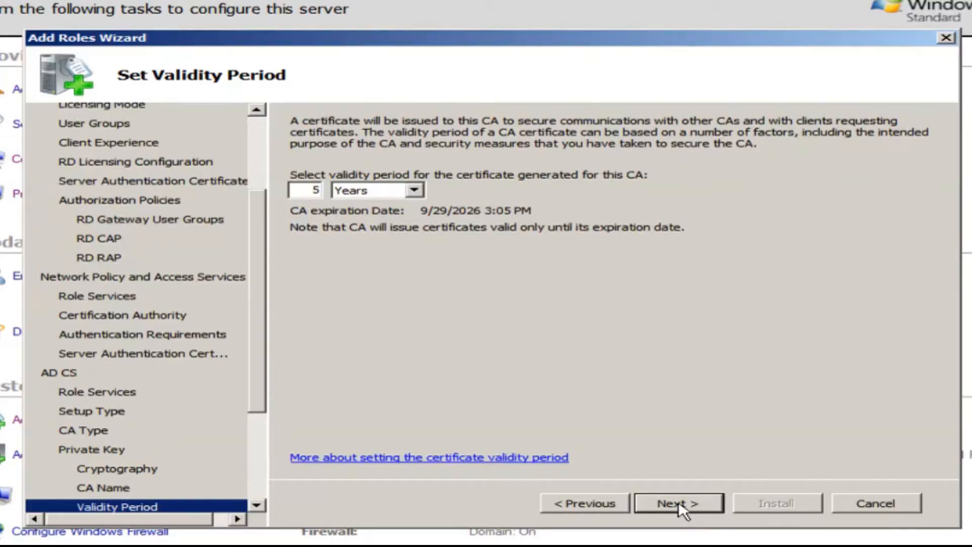
pyautogui.click(678, 504)
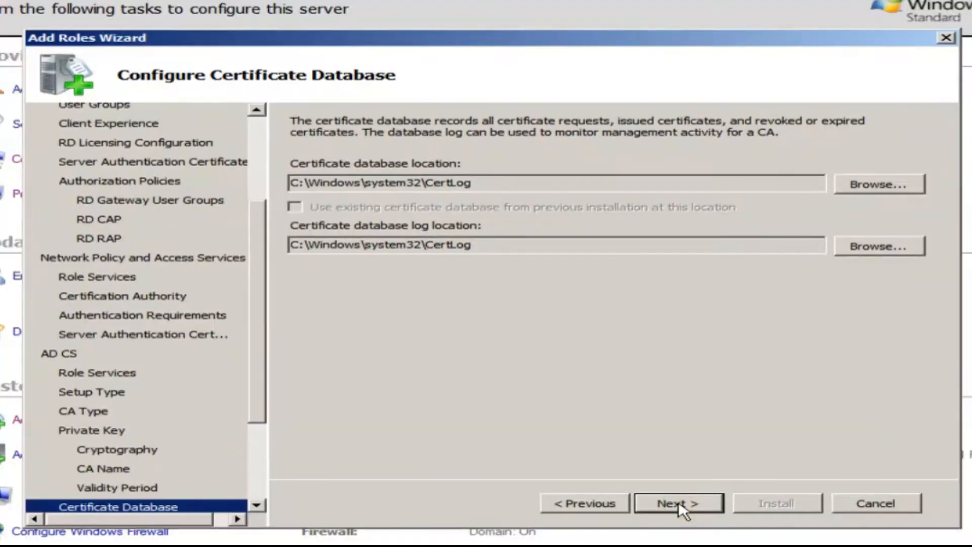
pyautogui.click(678, 504)
pyautogui.click(678, 504)
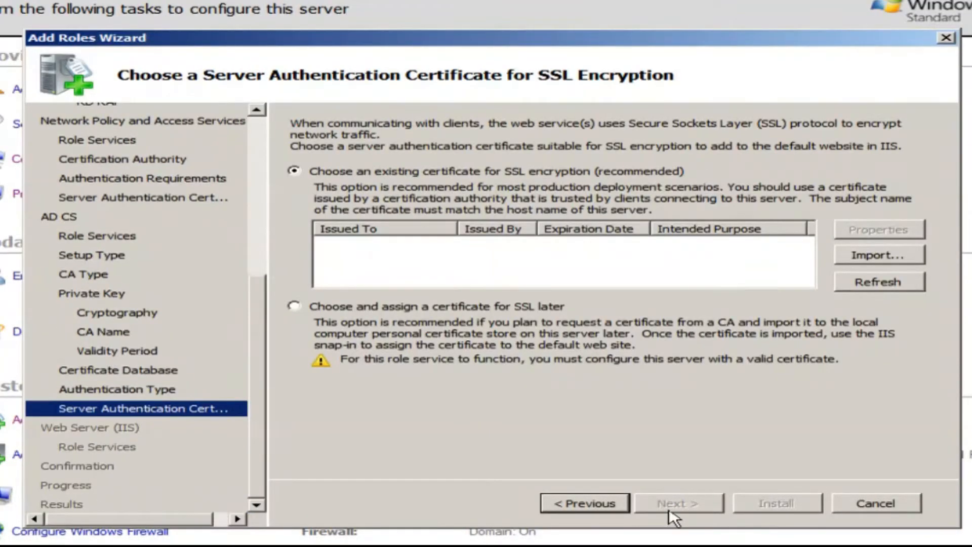
# Defer the SSL certificate, keep default IIS role services, and begin installing the roles.
pyautogui.click(294, 305)
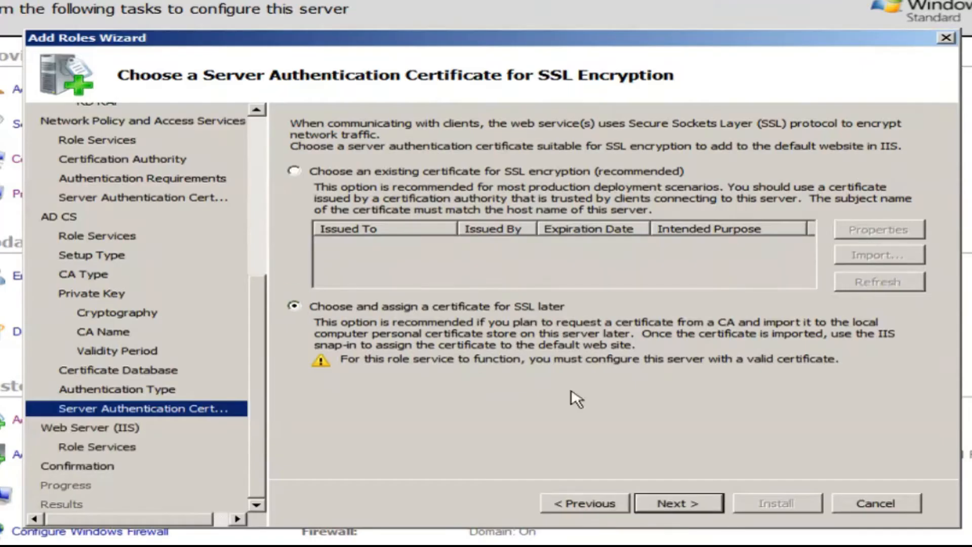
pyautogui.click(678, 503)
pyautogui.click(690, 502)
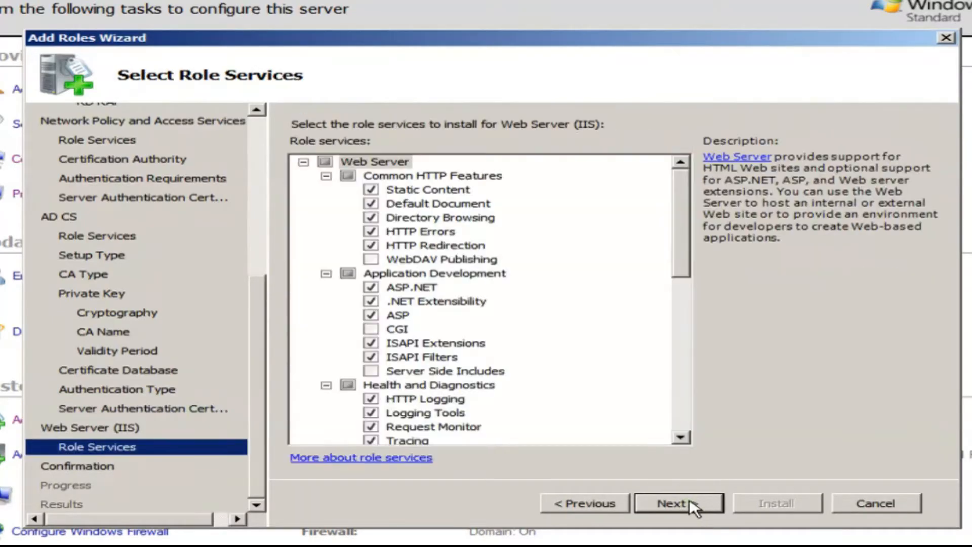
pyautogui.scroll(-9, 683, 302)
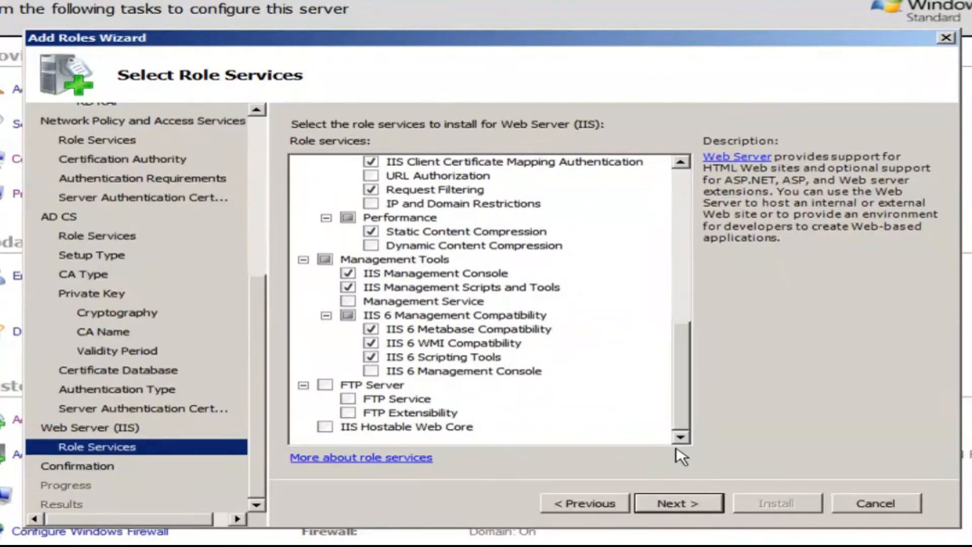
pyautogui.click(698, 506)
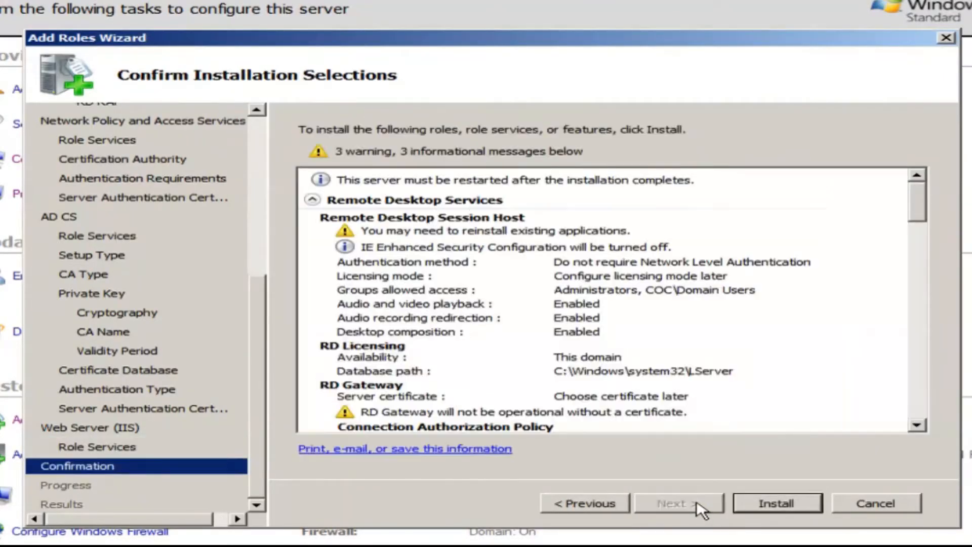
pyautogui.click(766, 505)
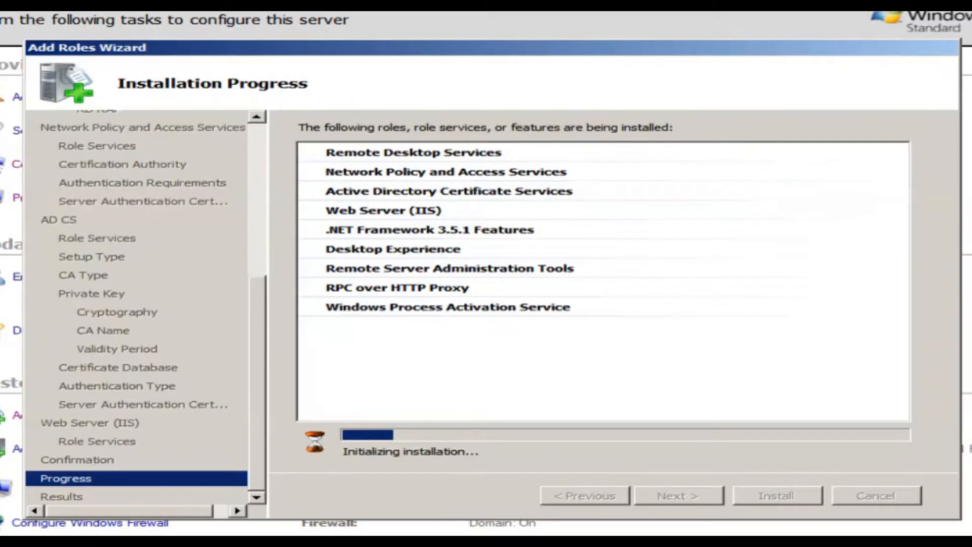
# Close the installation results page and confirm restarting the server now.
pyautogui.moveTo(94, 535)
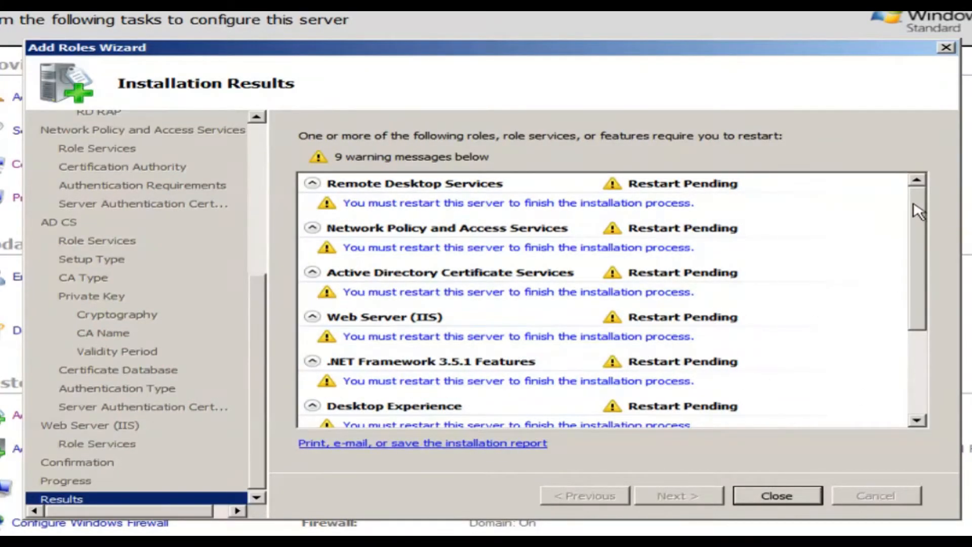
pyautogui.moveTo(917, 210); pyautogui.dragTo(888, 385)
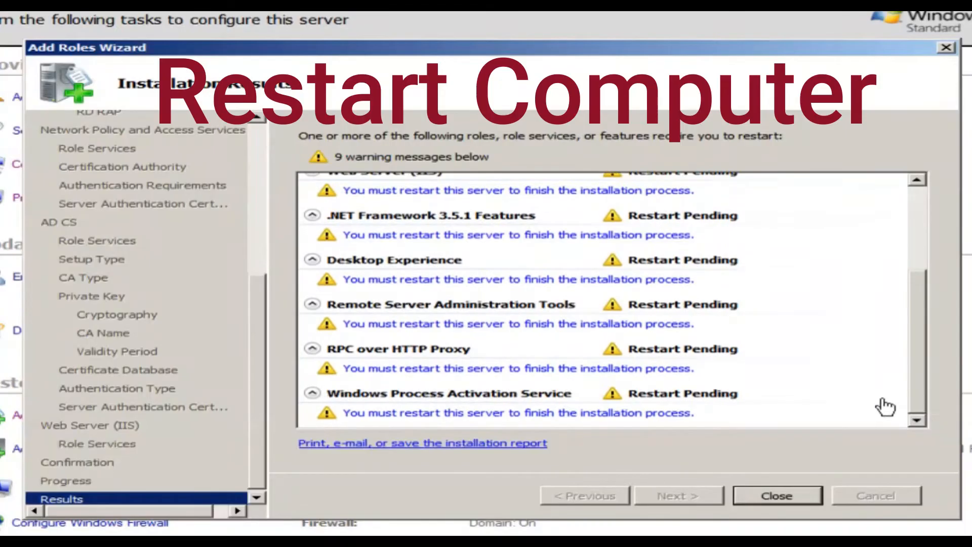
pyautogui.click(776, 496)
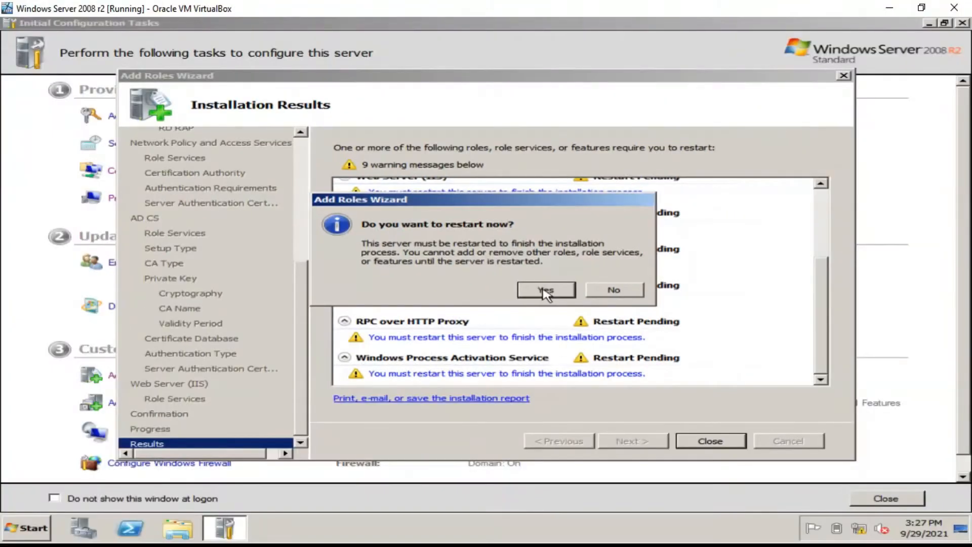
pyautogui.click(543, 289)
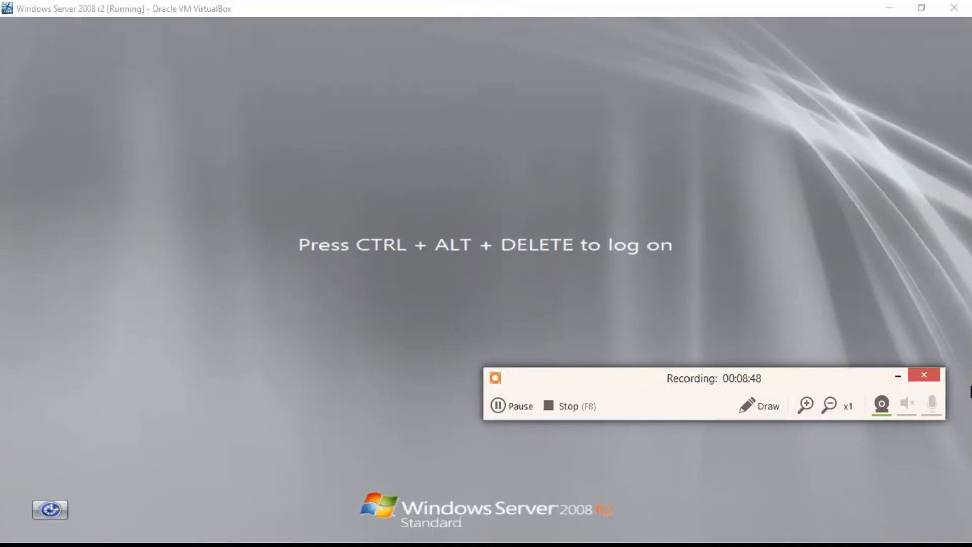
# Log back on to the COC domain with the administrator account and its password.
pyautogui.click(897, 376)
pyautogui.hotkey('ctrl', 'alt', 'Delete')
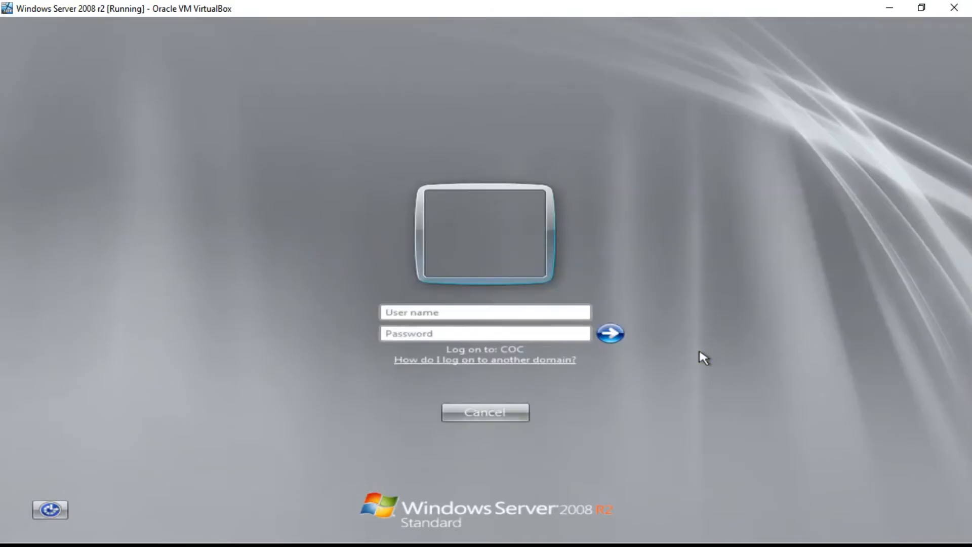
pyautogui.write('administrator')
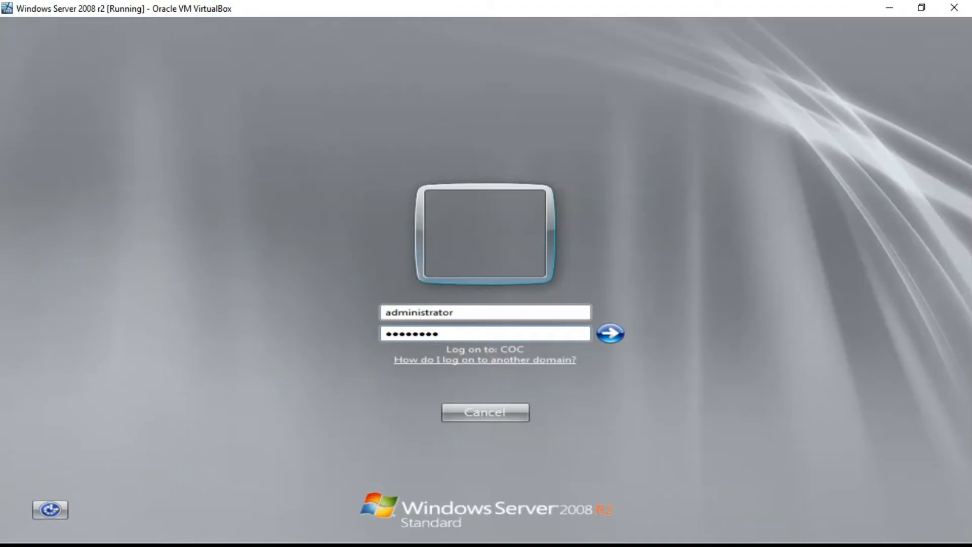
pyautogui.press('Return')
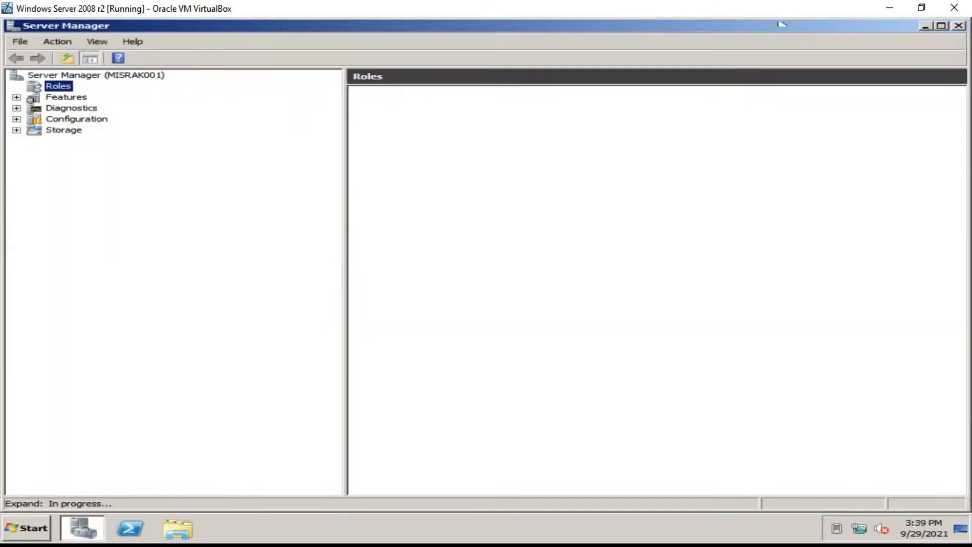
# Minimize Server Manager and move the Resume Configuration Wizard to the screen centre.
pyautogui.click(924, 26)
pyautogui.rightClick(520, 128)
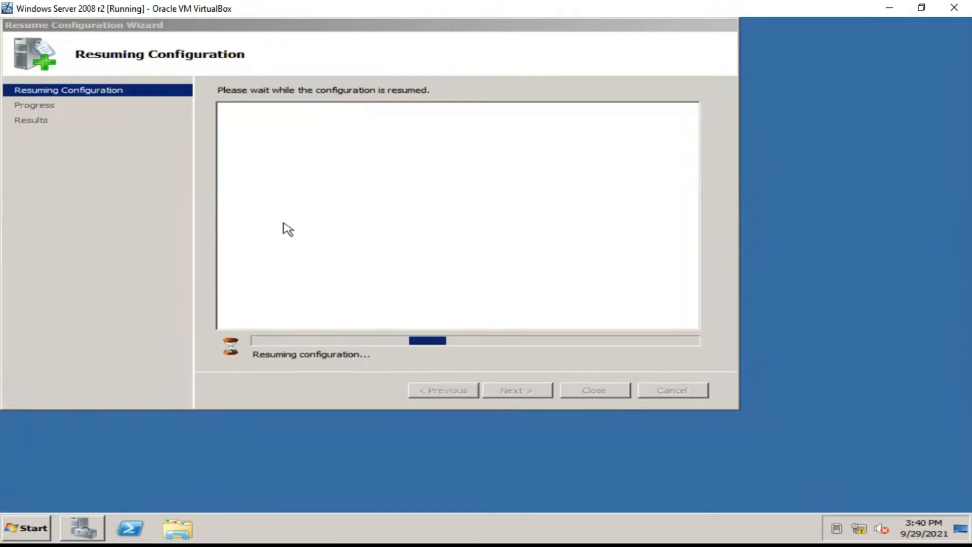
pyautogui.click(262, 48)
pyautogui.moveTo(262, 49); pyautogui.dragTo(336, 52)
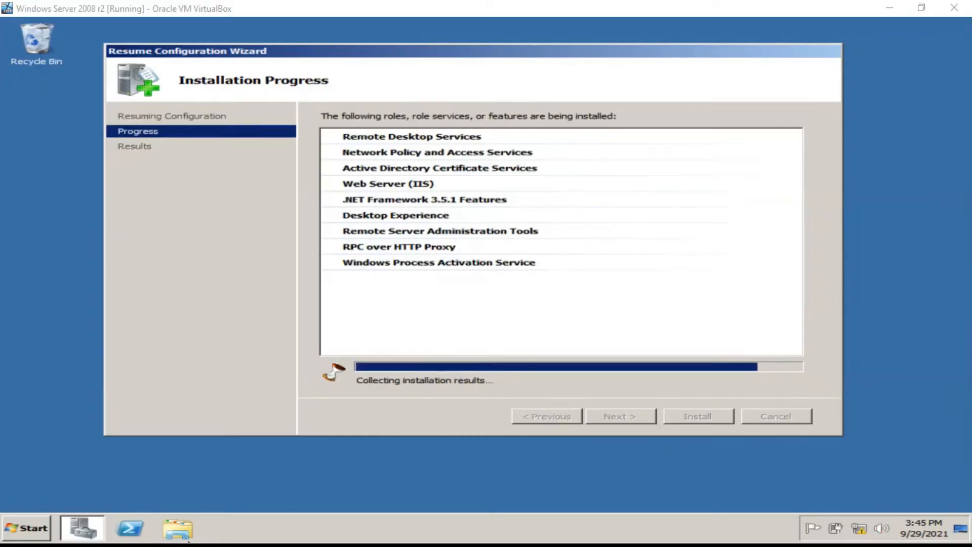
# Review the all-roles-succeeded results and close the configuration wizard.
pyautogui.click(195, 545)
pyautogui.click(503, 407)
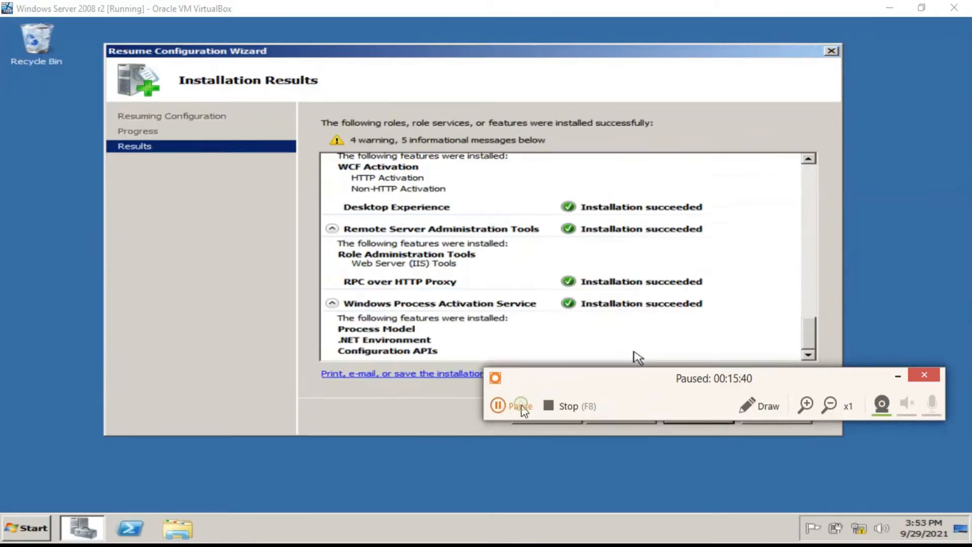
pyautogui.click(511, 406)
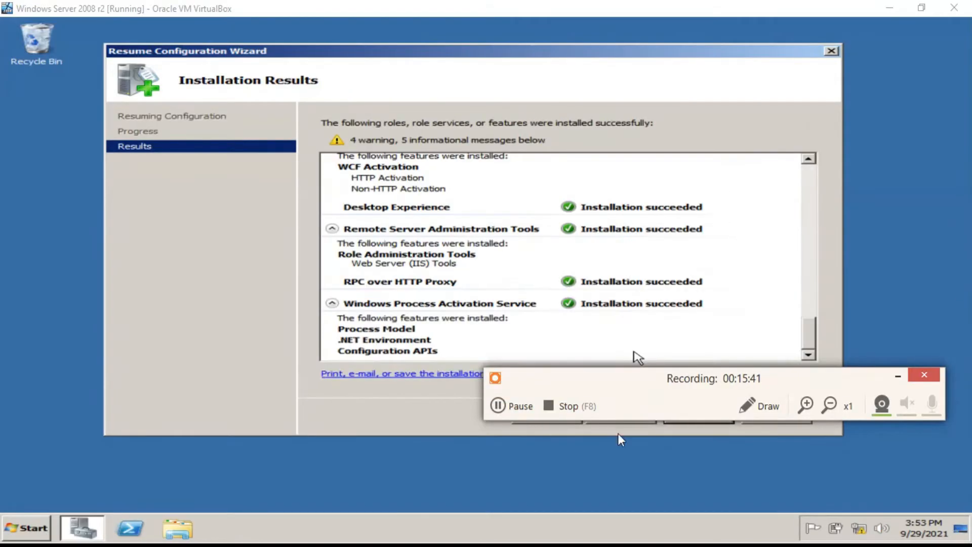
pyautogui.click(898, 376)
pyautogui.moveTo(815, 344)
pyautogui.mouseDown()
pyautogui.moveTo(812, 328)
pyautogui.moveTo(806, 361)
pyautogui.mouseUp()
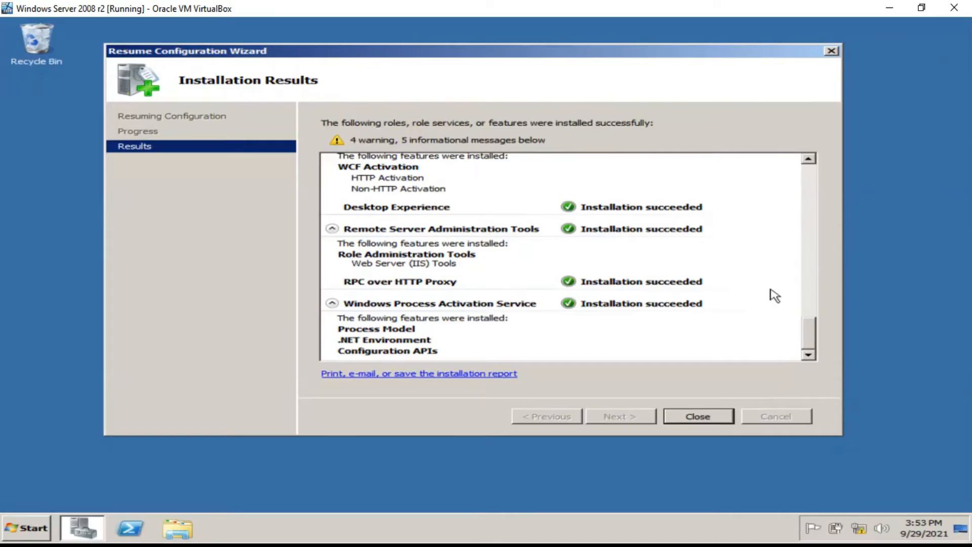
pyautogui.click(697, 416)
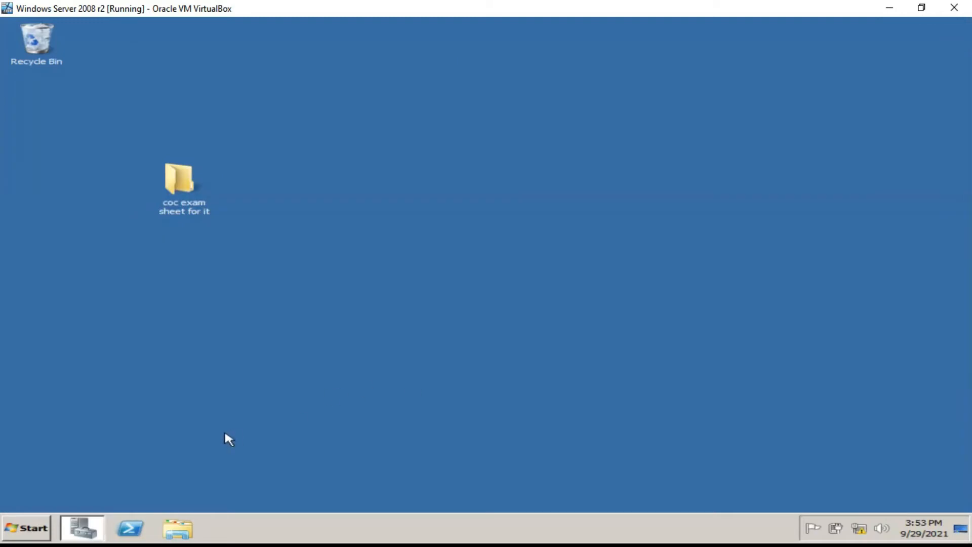
# Clear the remaining windows off the desktop and bring up the Start menu.
pyautogui.click(162, 539)
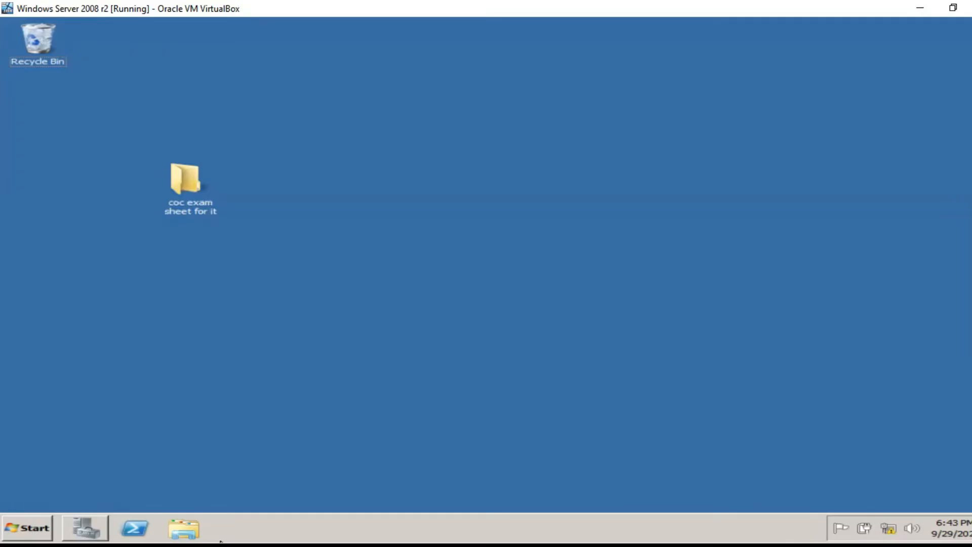
pyautogui.click(542, 509)
pyautogui.click(31, 526)
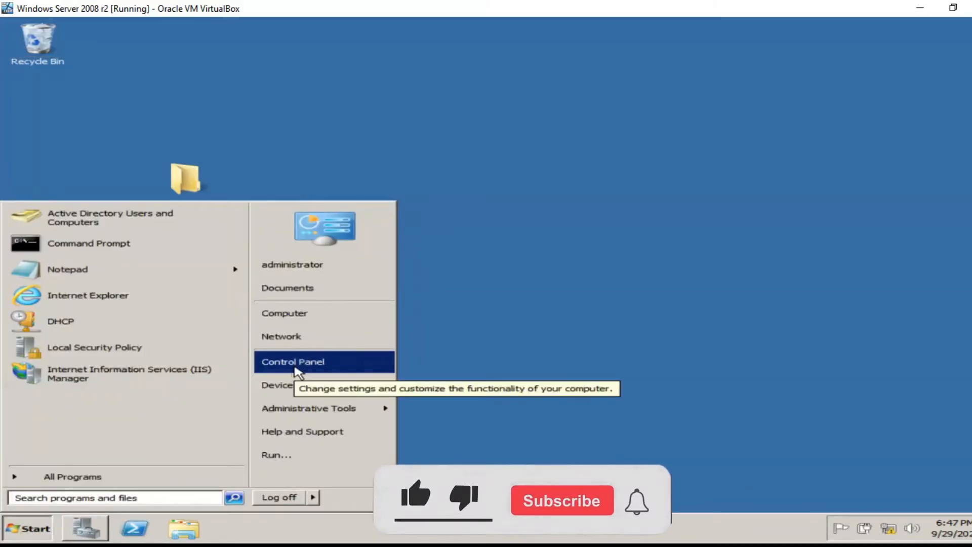
# Open Remote settings from the Computer's System properties page.
pyautogui.rightClick(283, 318)
pyautogui.click(324, 410)
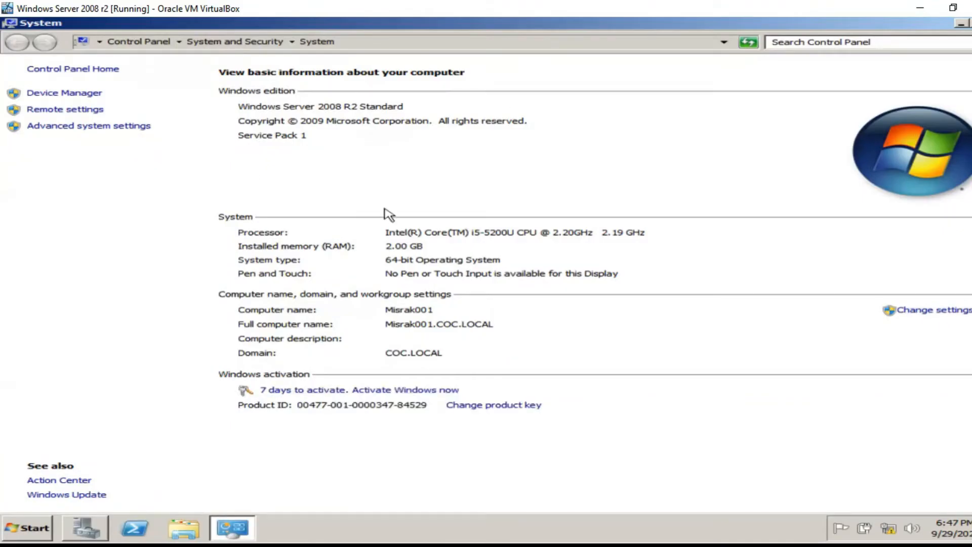
pyautogui.click(60, 109)
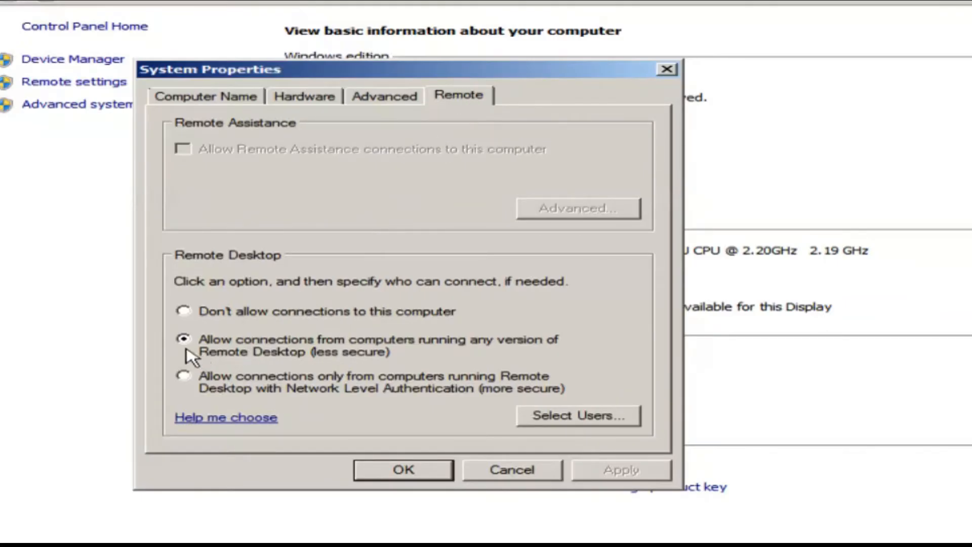
# Choose 'Allow connections from computers running any version', apply, and close System.
pyautogui.click(183, 312)
pyautogui.click(183, 339)
pyautogui.click(617, 472)
pyautogui.click(412, 470)
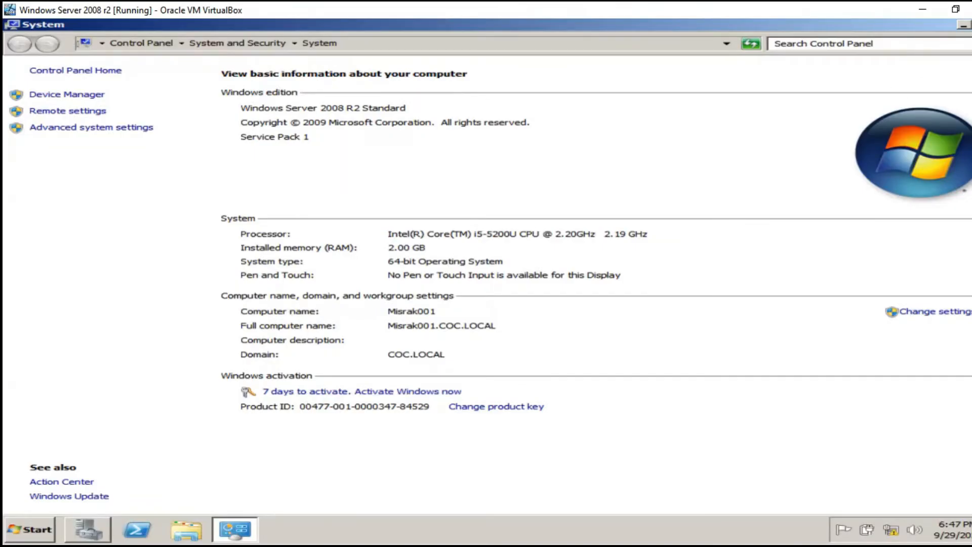
pyautogui.hotkey('alt', 'F4')
# Go to Advanced sharing settings via Control Panel, Network and Internet, Network and Sharing Center.
pyautogui.click(20, 536)
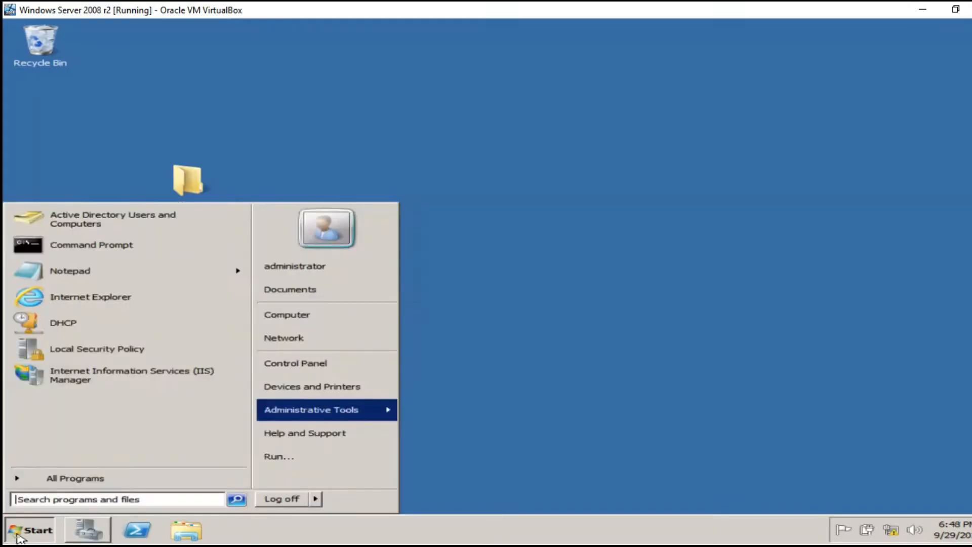
pyautogui.click(297, 367)
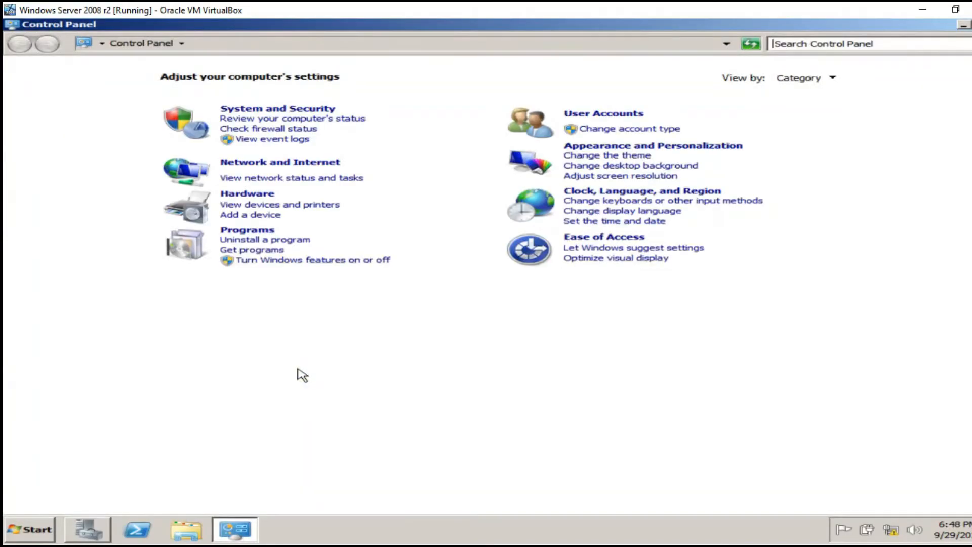
pyautogui.click(264, 163)
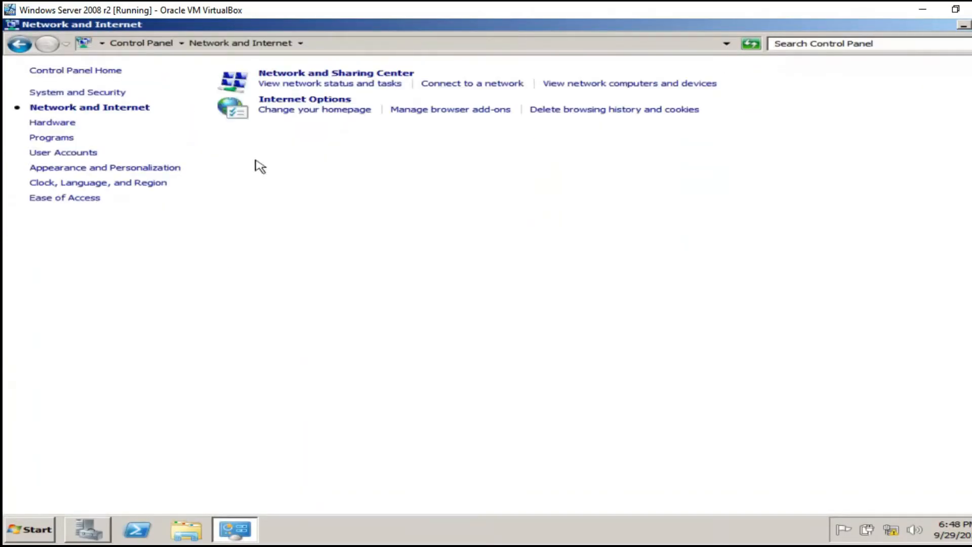
pyautogui.click(332, 74)
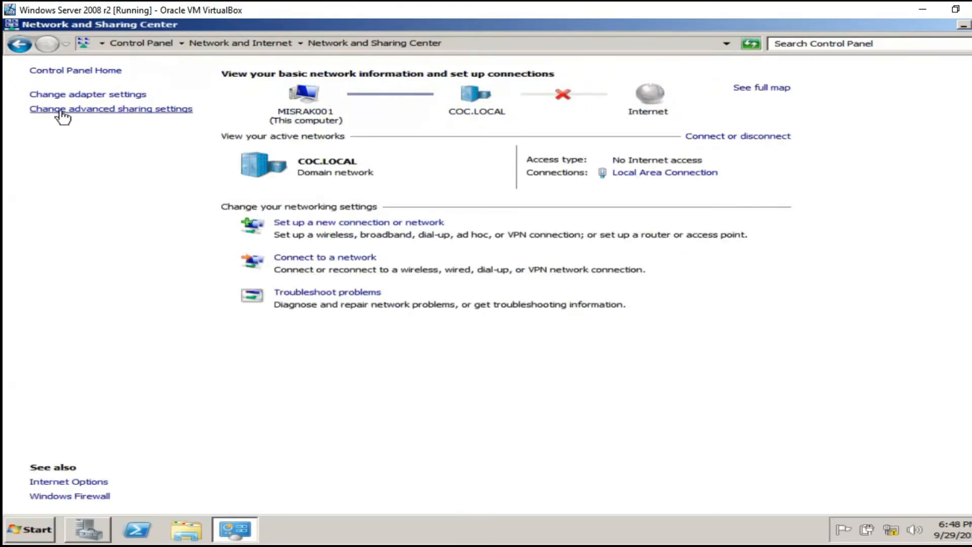
pyautogui.click(89, 113)
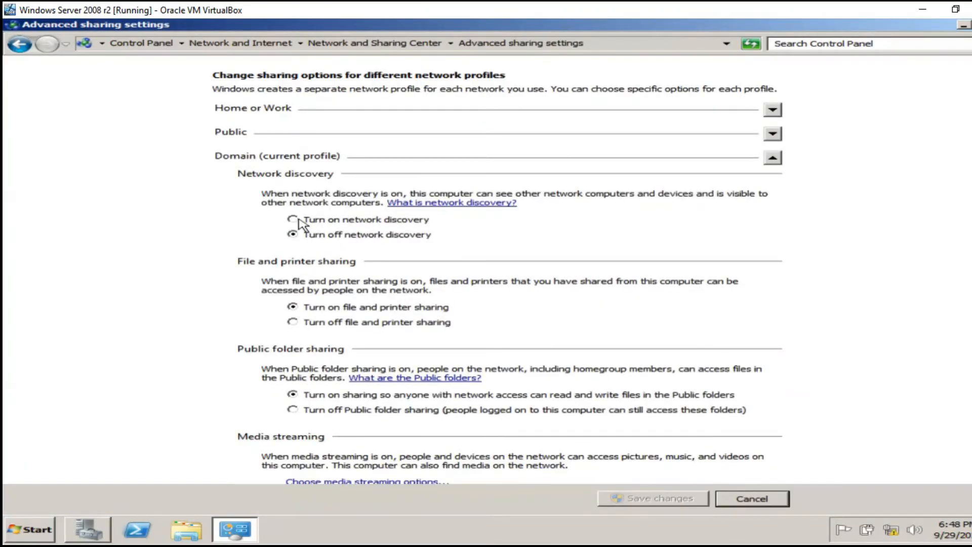
# Turn on network discovery for the Domain and Home or Work profiles and save.
pyautogui.click(298, 220)
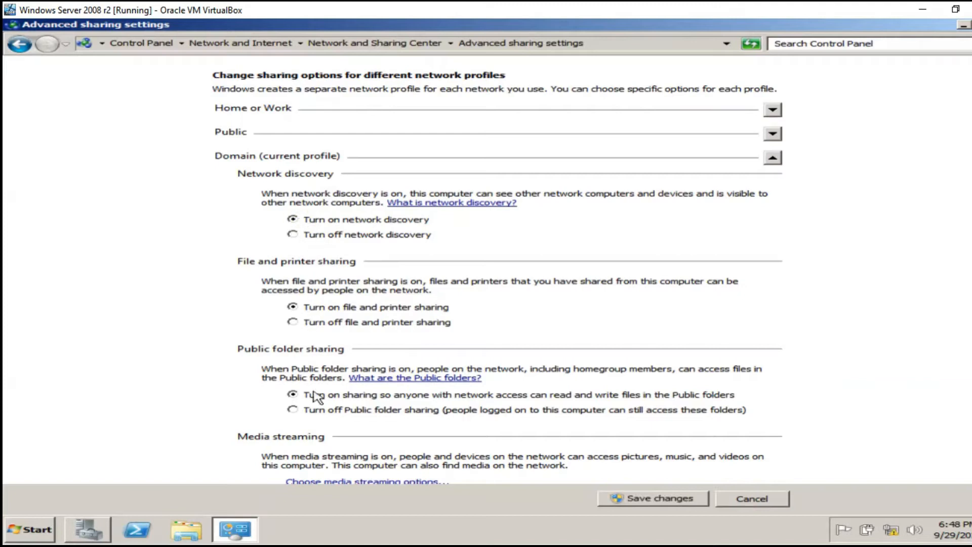
pyautogui.click(772, 157)
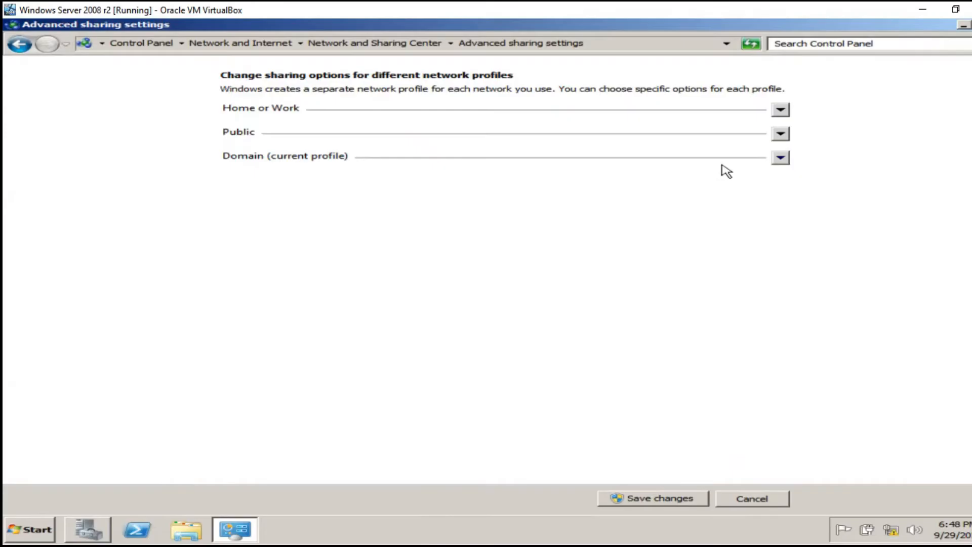
pyautogui.click(783, 160)
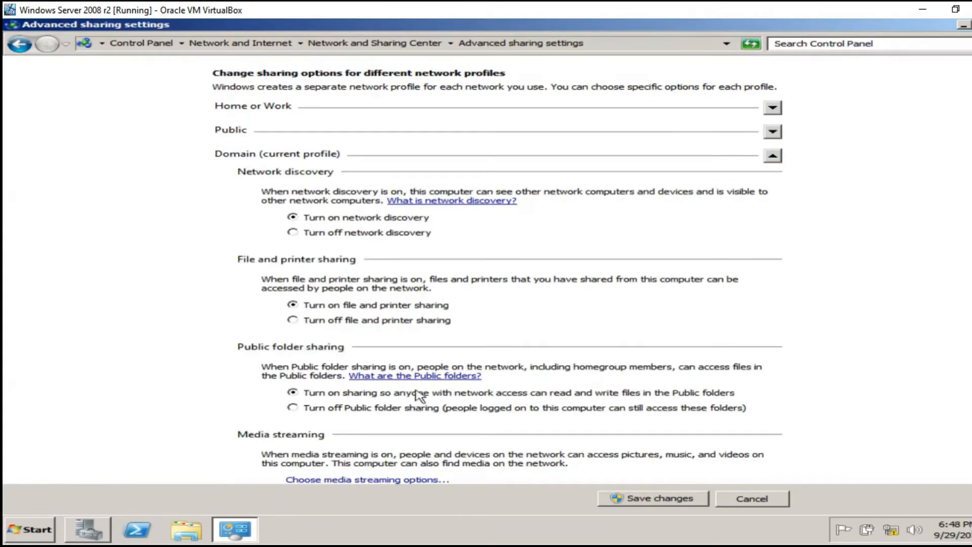
pyautogui.scroll(-1, 362, 264)
pyautogui.scroll(1, 361, 268)
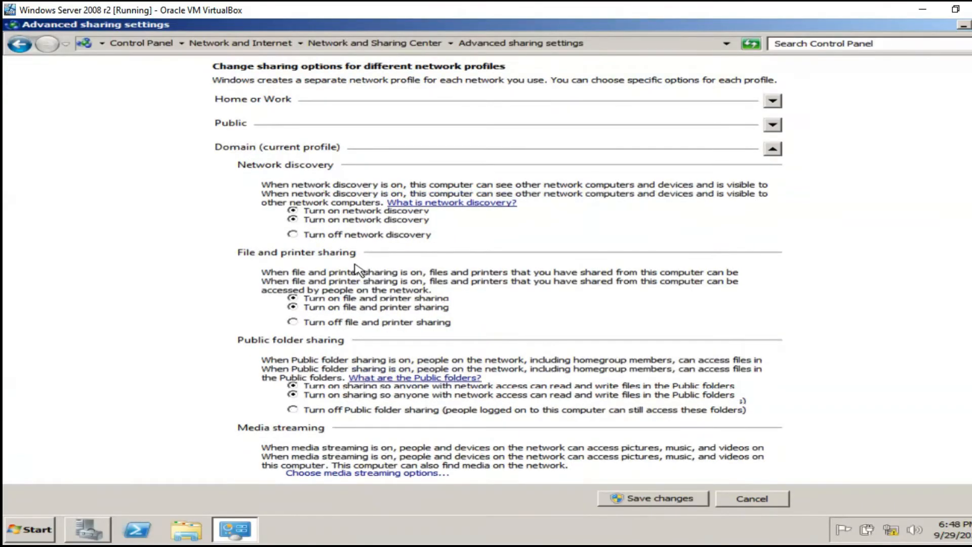
pyautogui.click(778, 161)
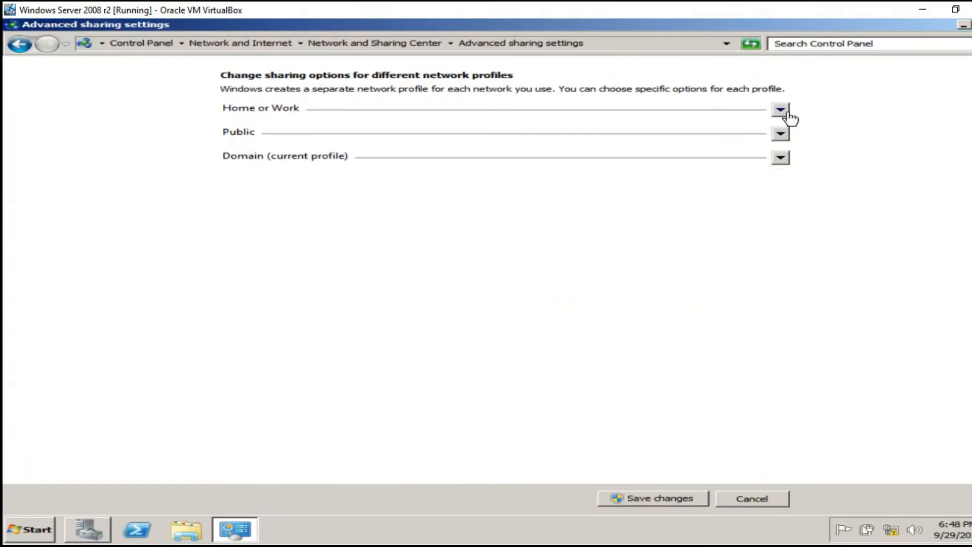
pyautogui.click(781, 111)
pyautogui.click(343, 171)
pyautogui.click(653, 498)
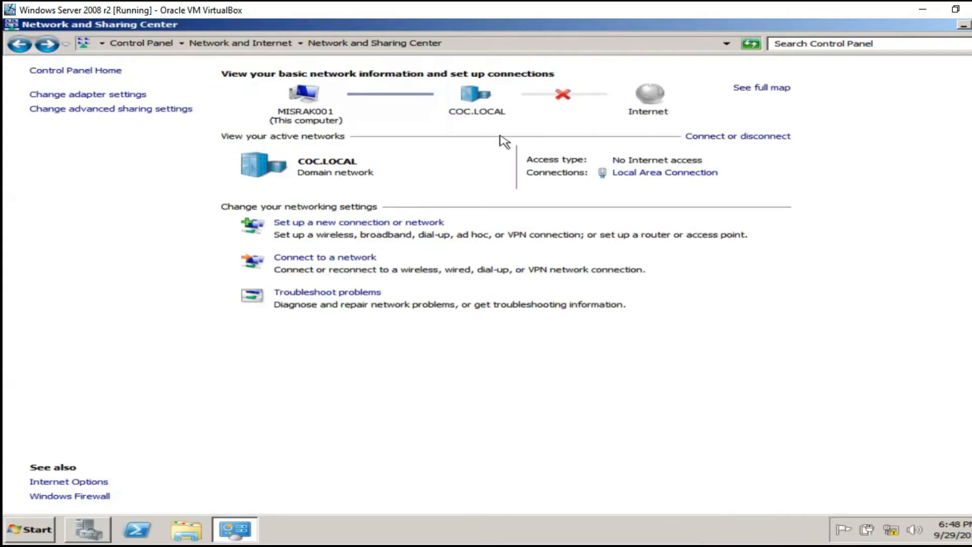
# Turn on network discovery for the Public profile, save, and close the window.
pyautogui.click(108, 116)
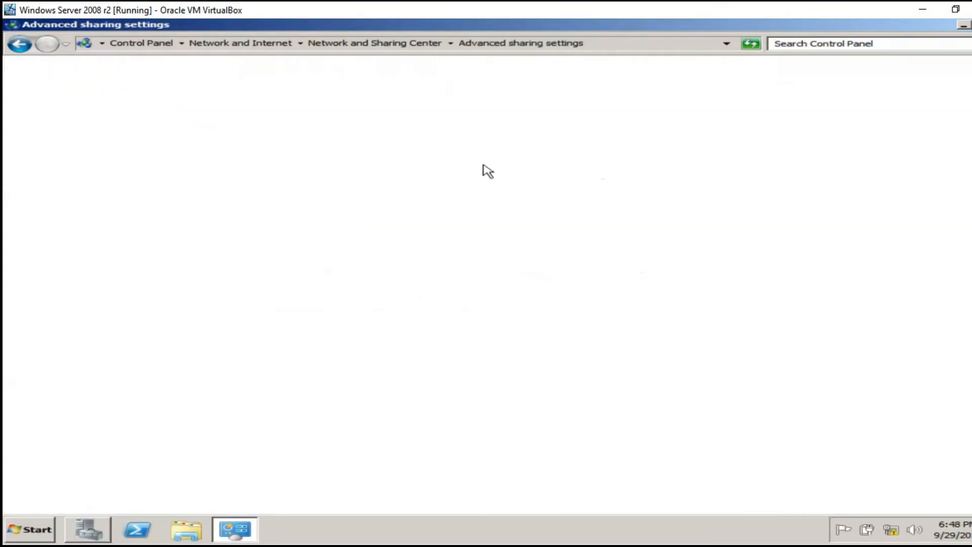
pyautogui.click(773, 161)
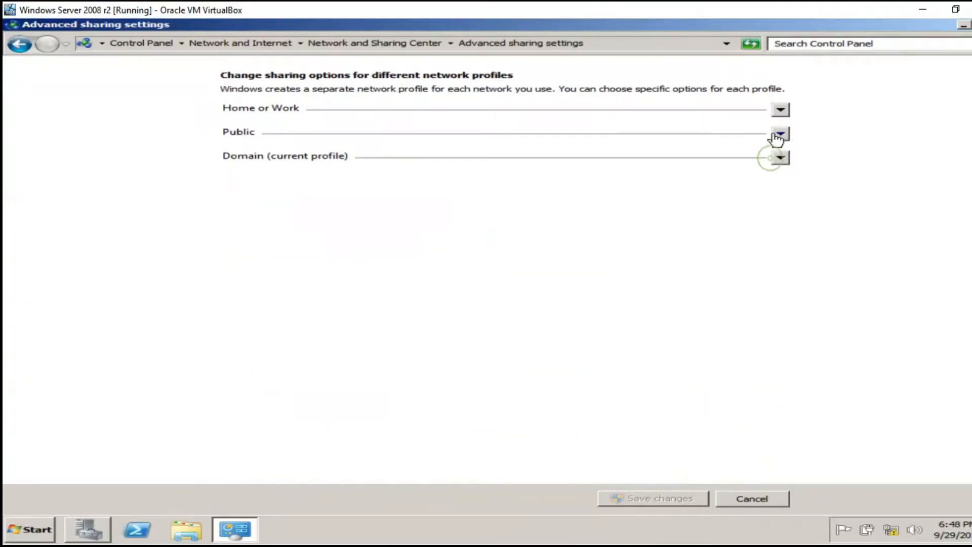
pyautogui.click(784, 133)
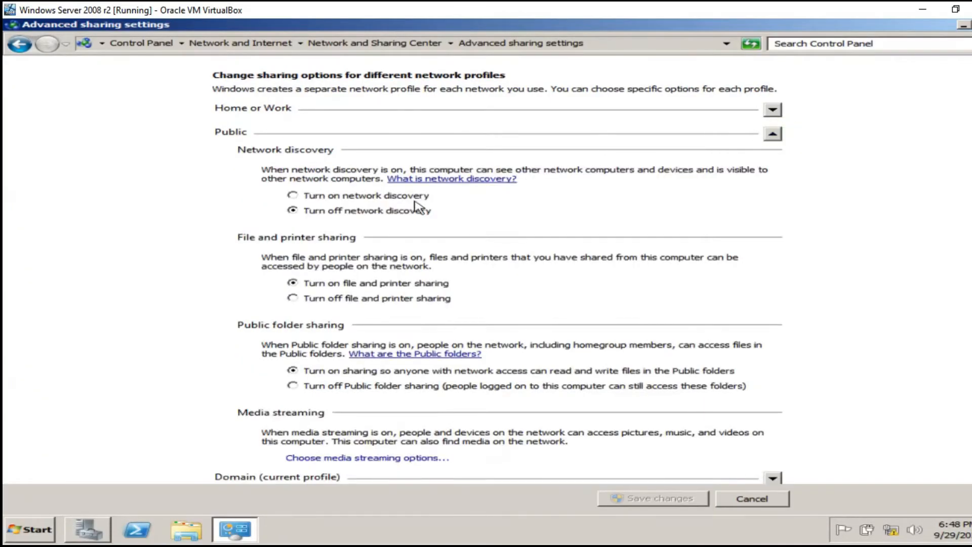
pyautogui.click(309, 193)
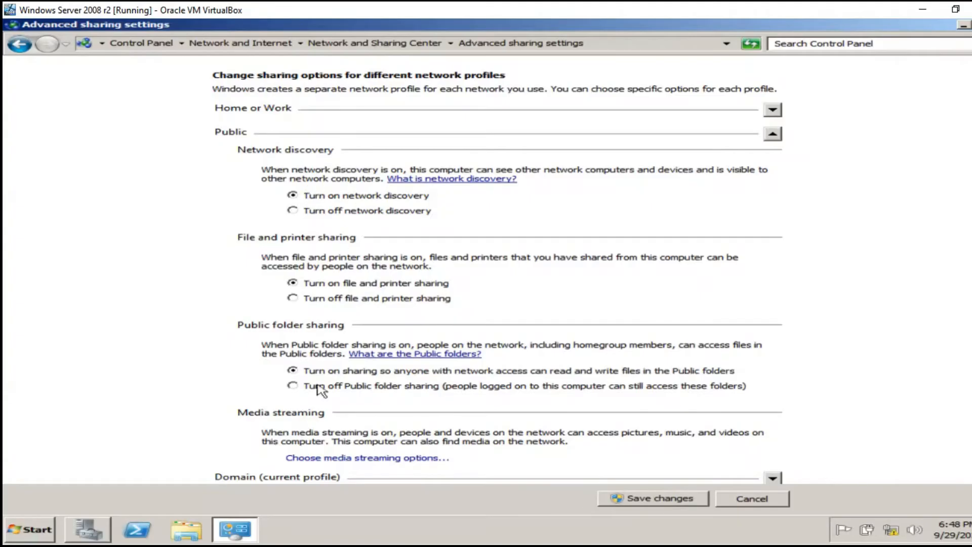
pyautogui.click(773, 133)
pyautogui.click(651, 498)
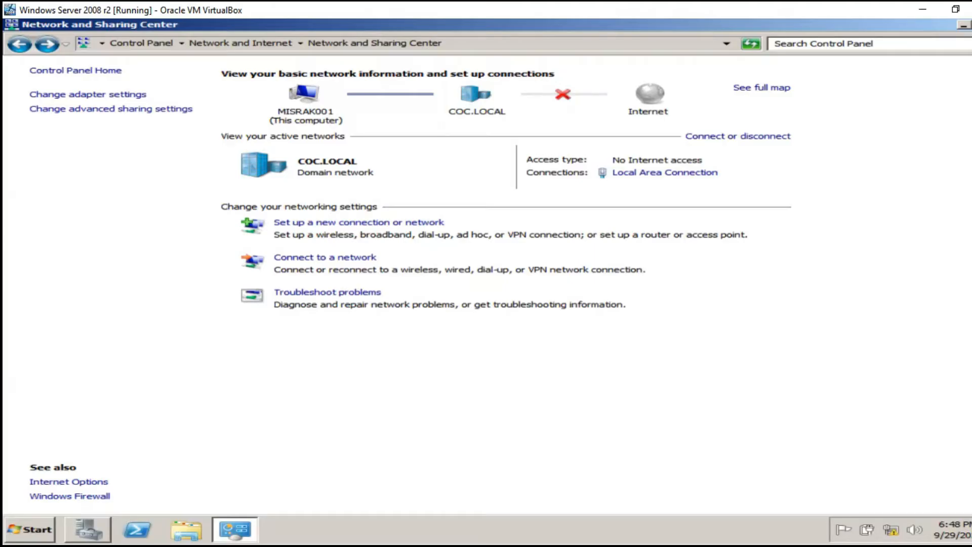
pyautogui.hotkey('alt', 'F4')
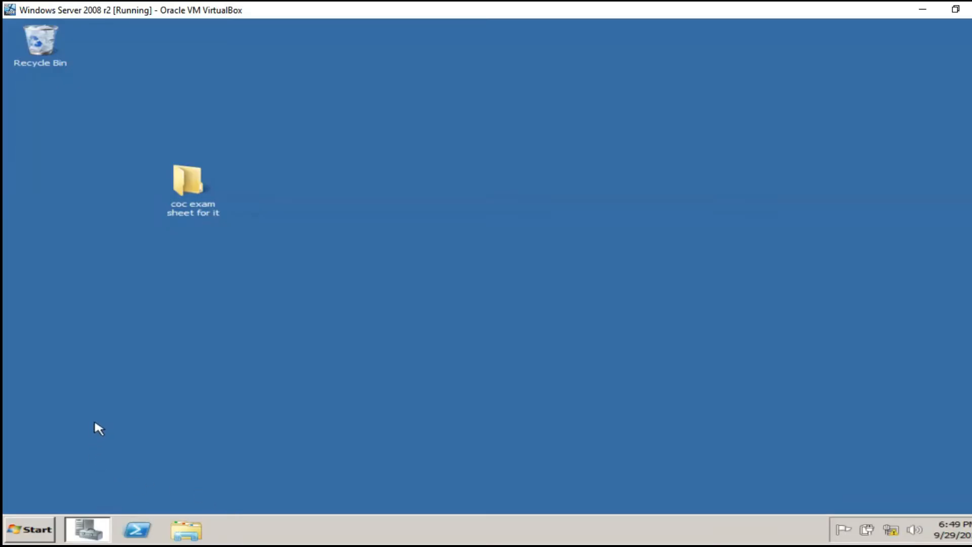
# Confirm the COC.LOCAL domain on the System page, then open Control Panel from Start.
pyautogui.click(31, 531)
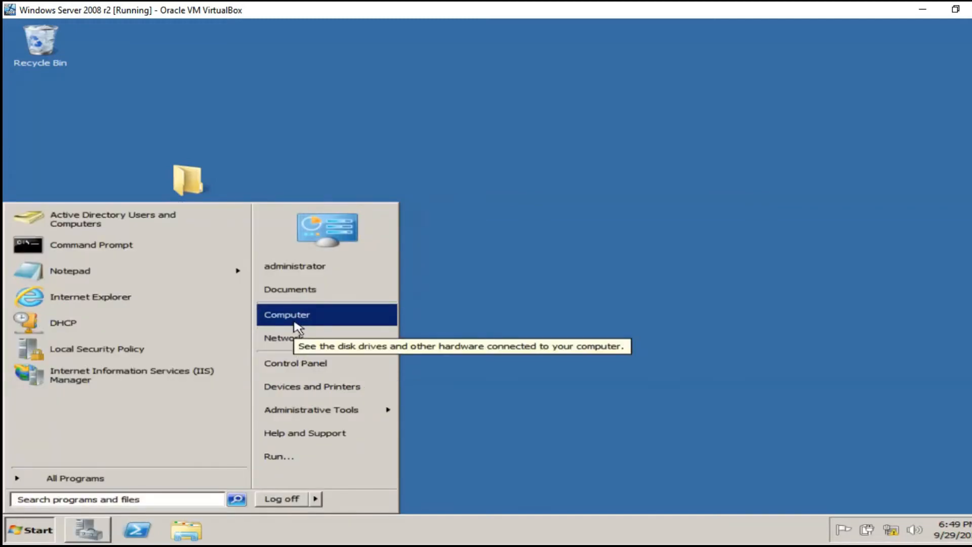
pyautogui.rightClick(295, 319)
pyautogui.click(334, 417)
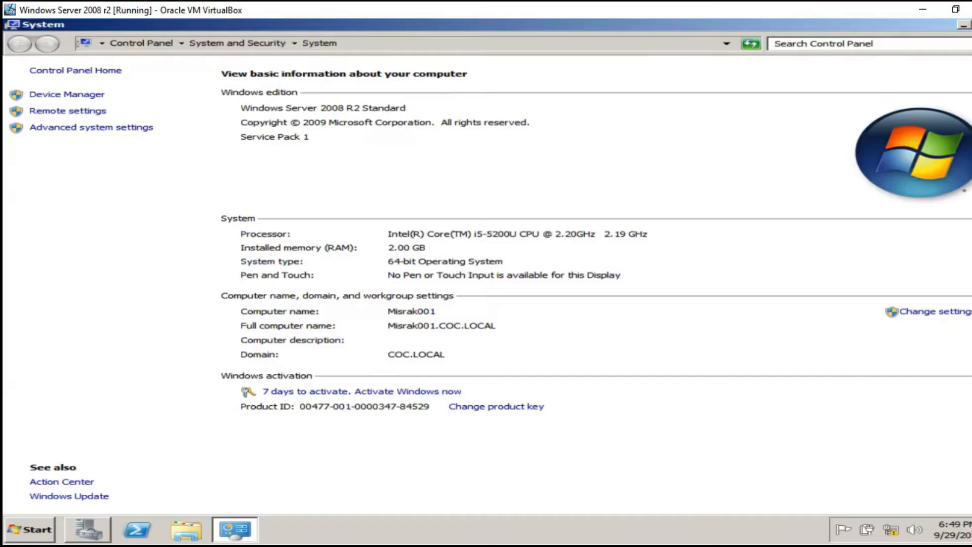
pyautogui.click(971, 25)
pyautogui.click(15, 523)
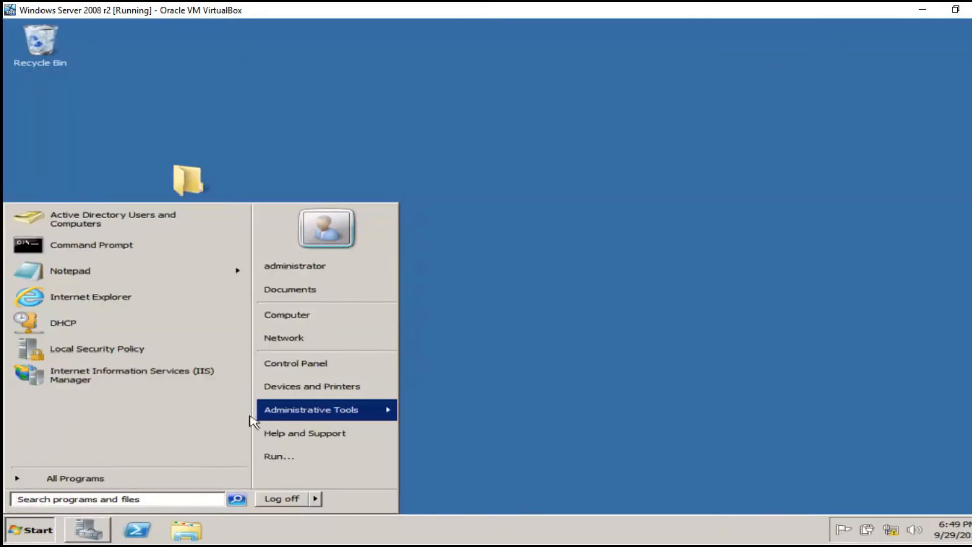
pyautogui.click(304, 366)
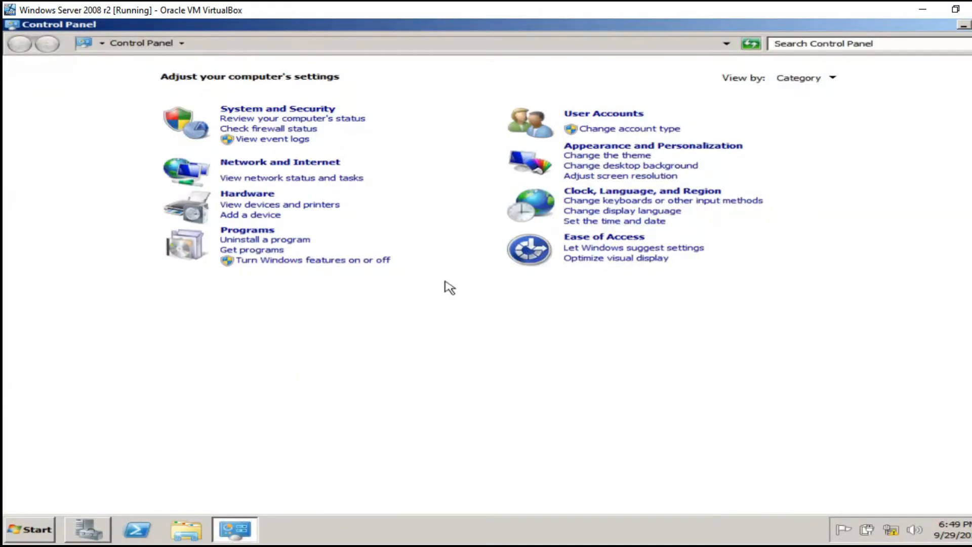
# Check Local Area Connection details show IPv4 10.10.0.2, then close all network windows.
pyautogui.click(256, 163)
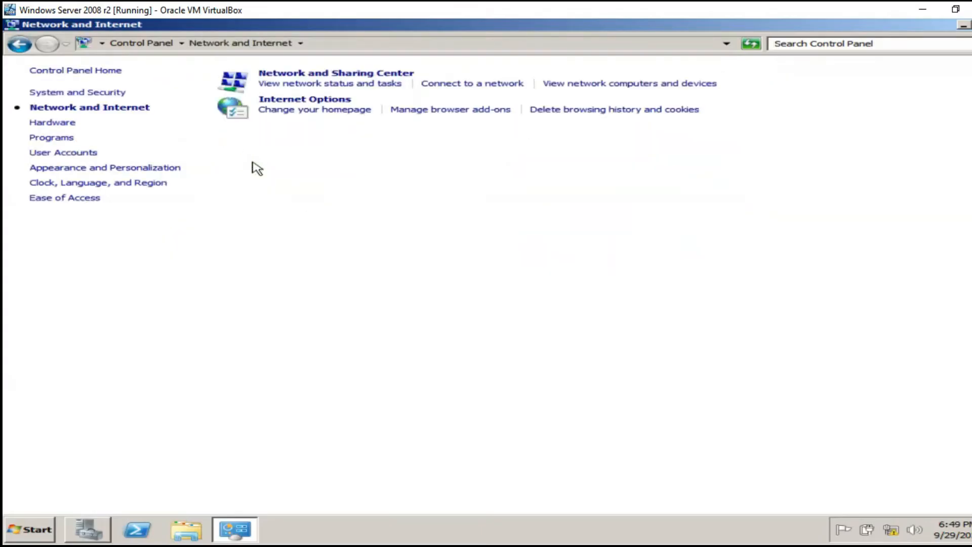
pyautogui.click(292, 76)
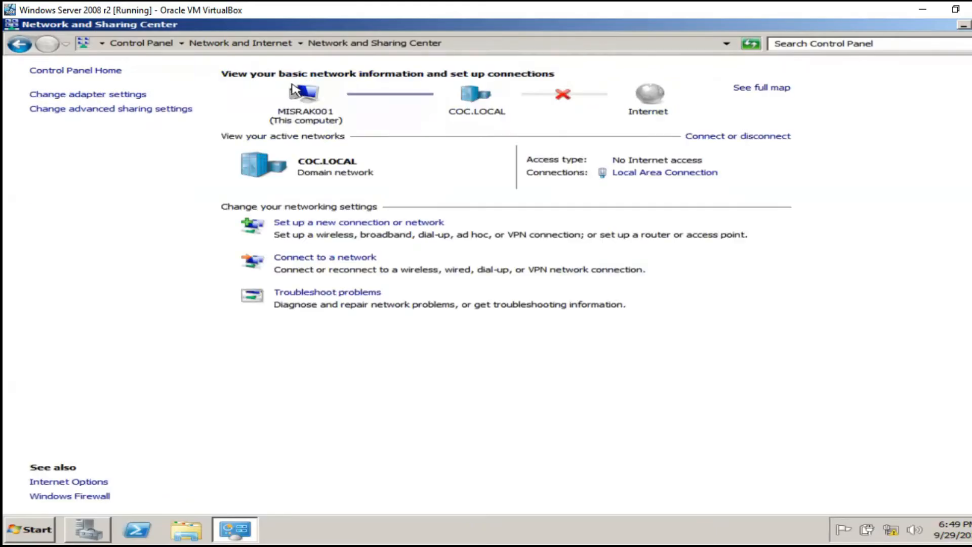
pyautogui.click(678, 177)
pyautogui.click(384, 268)
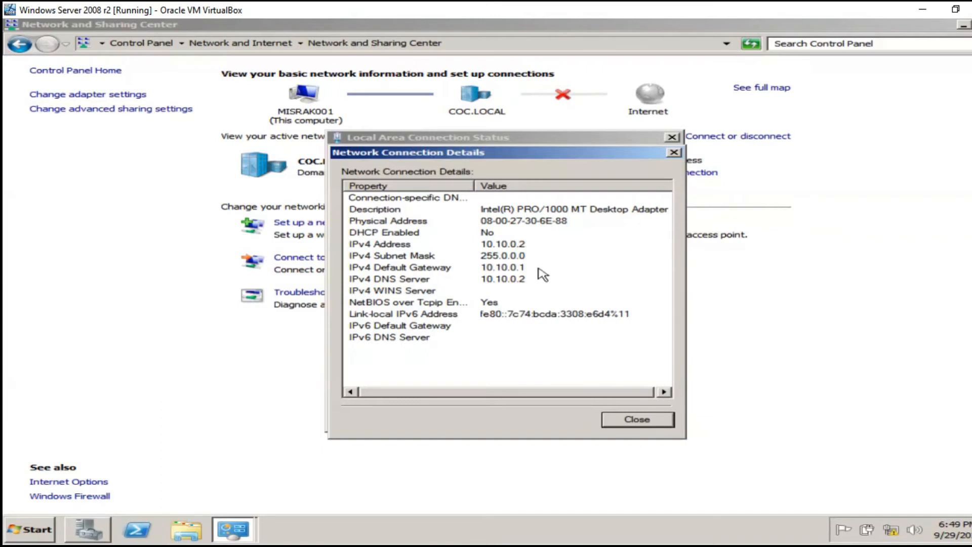
pyautogui.click(641, 423)
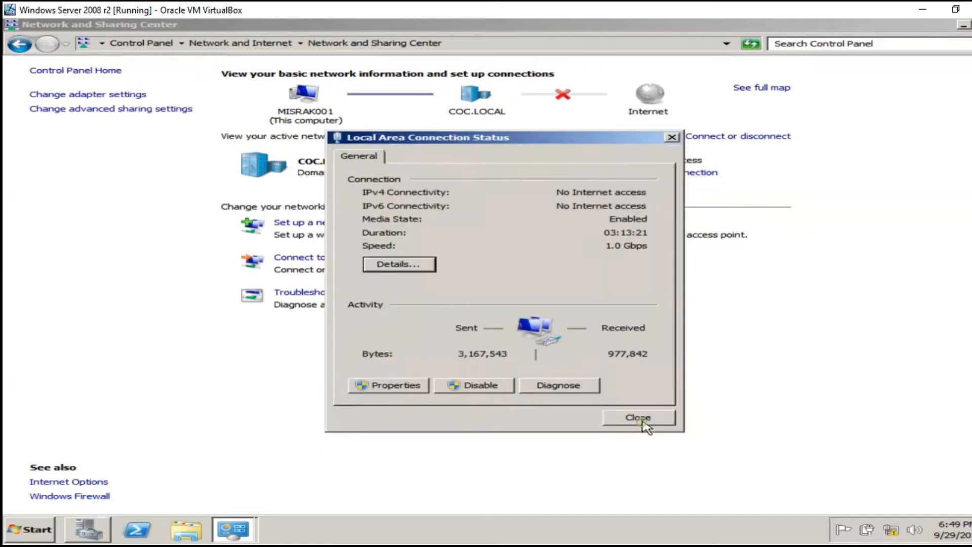
pyautogui.click(659, 418)
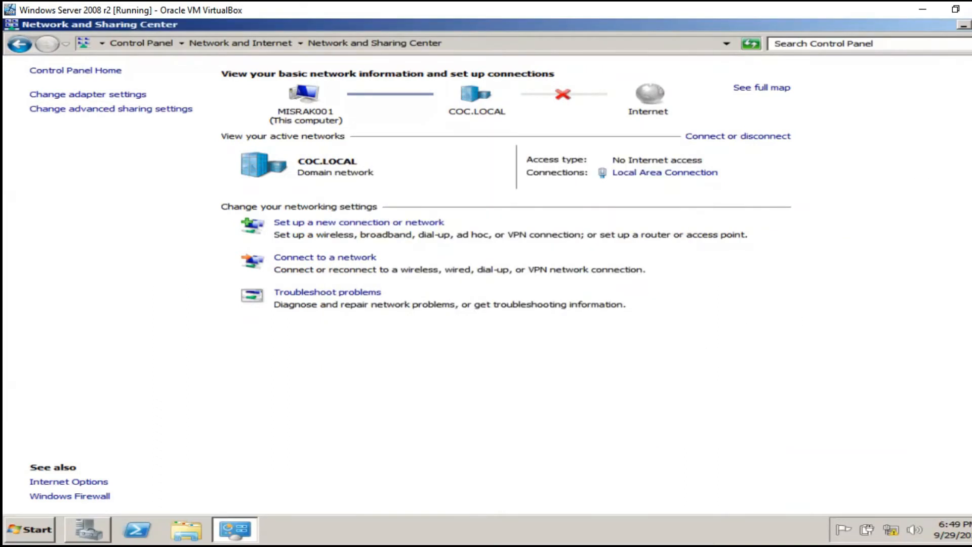
pyautogui.hotkey('alt', 'F4')
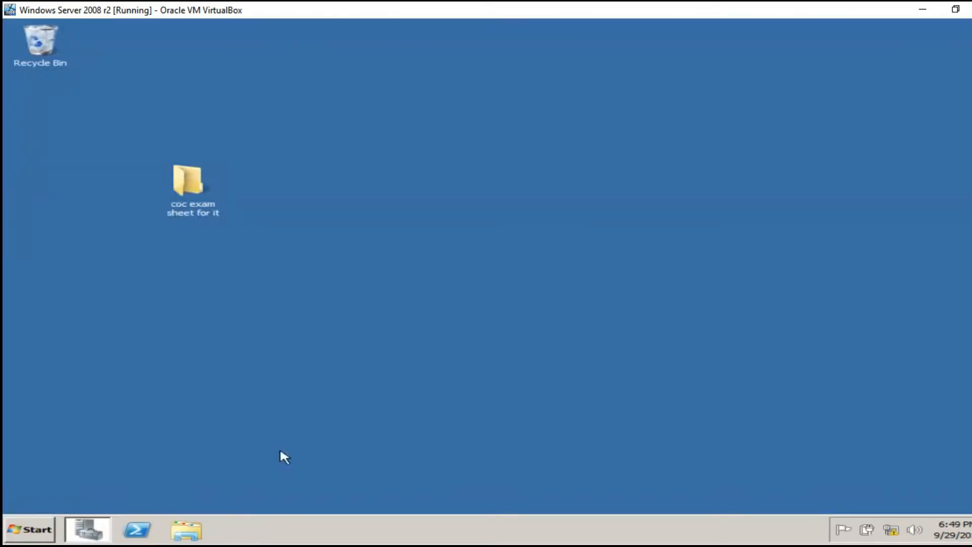
# Switch to the Windows 7 VM and log on as the COC domain IT user.
pyautogui.moveTo(231, 542)
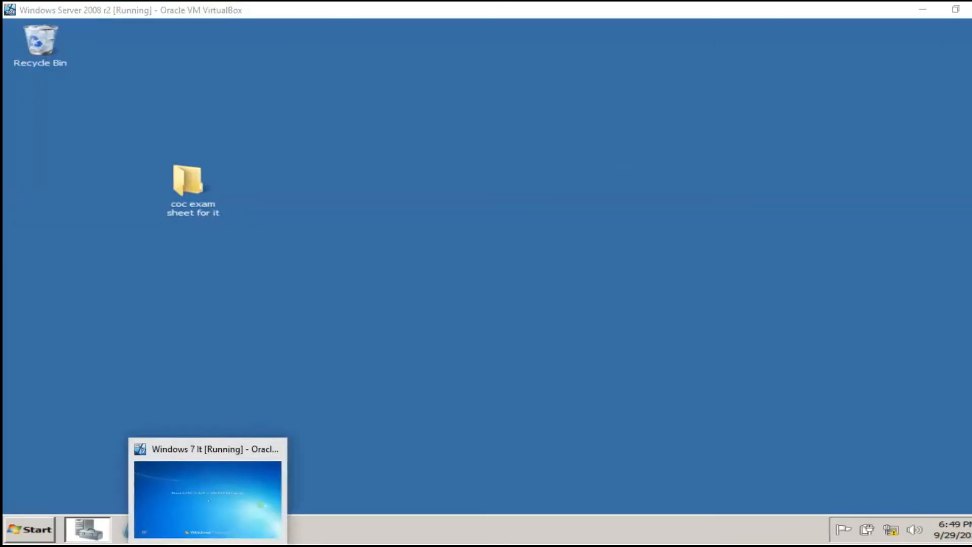
pyautogui.click(205, 495)
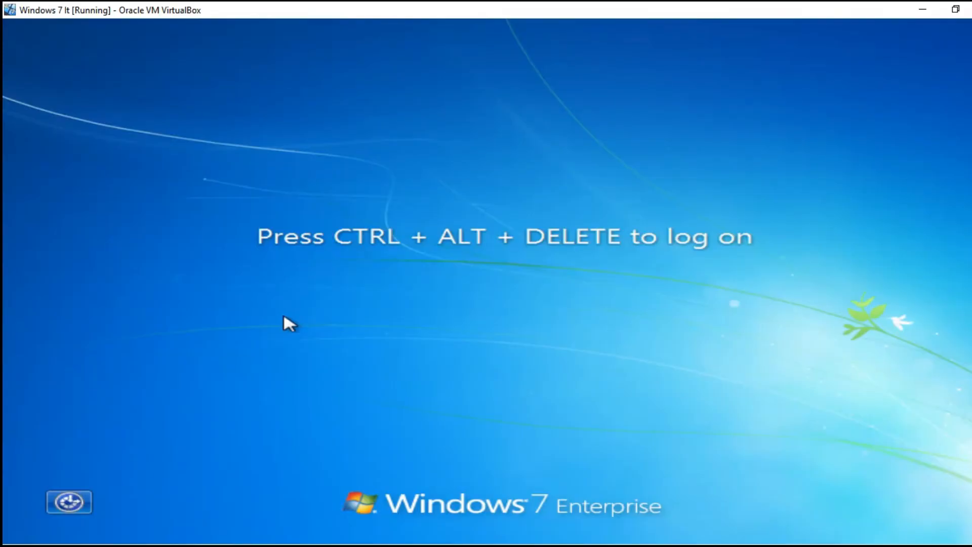
pyautogui.hotkey('ctrl', 'alt', 'Delete')
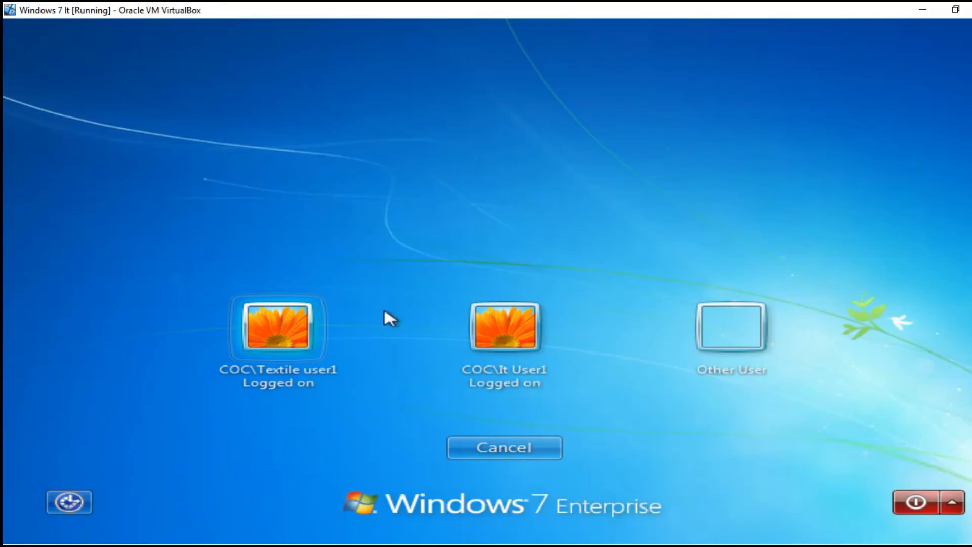
pyautogui.click(510, 342)
pyautogui.write('••••••')
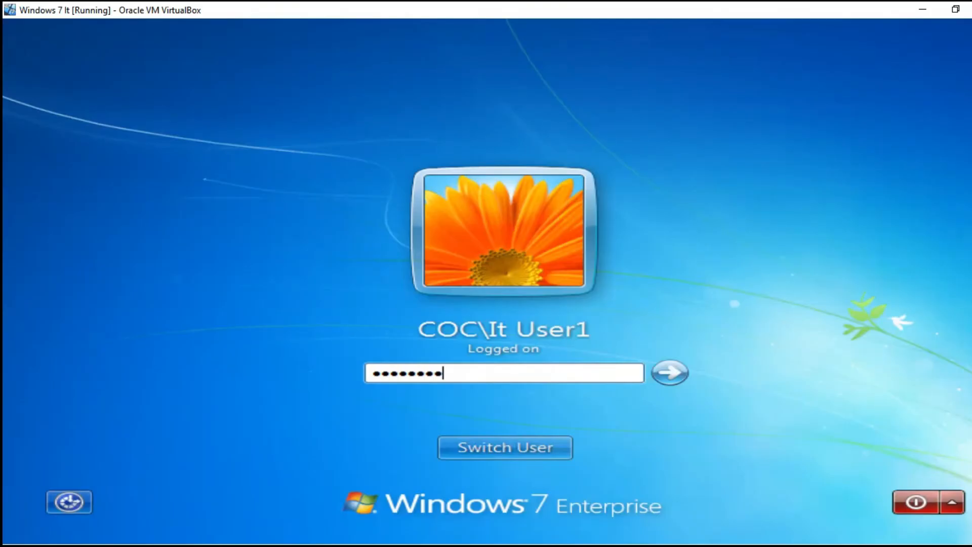
pyautogui.click(671, 373)
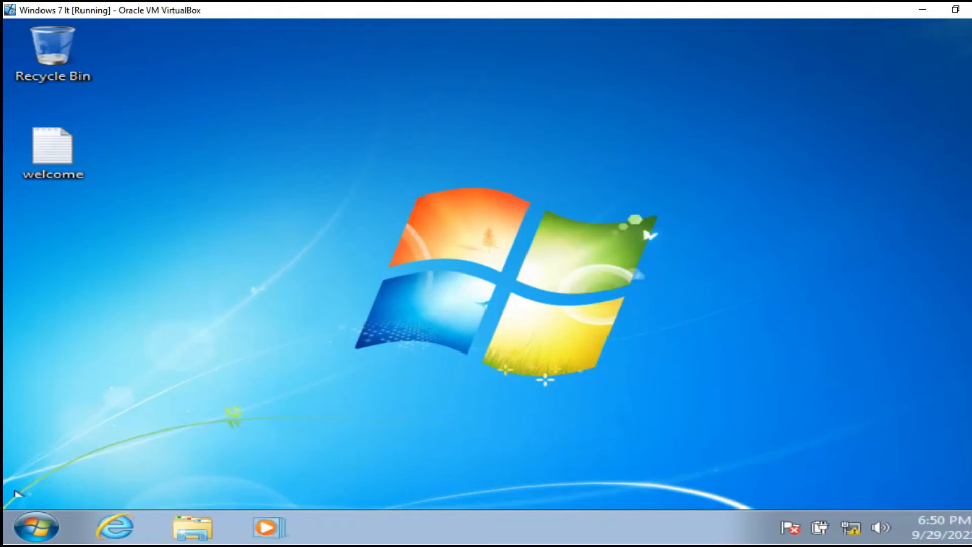
# Open the Windows 7 Computer's System properties and request its Remote settings.
pyautogui.click(36, 536)
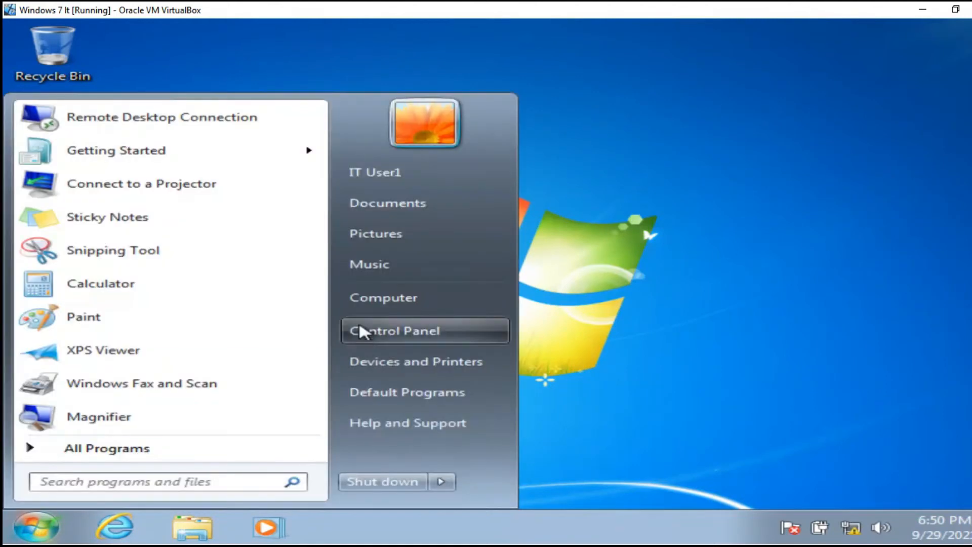
pyautogui.rightClick(380, 299)
pyautogui.click(724, 213)
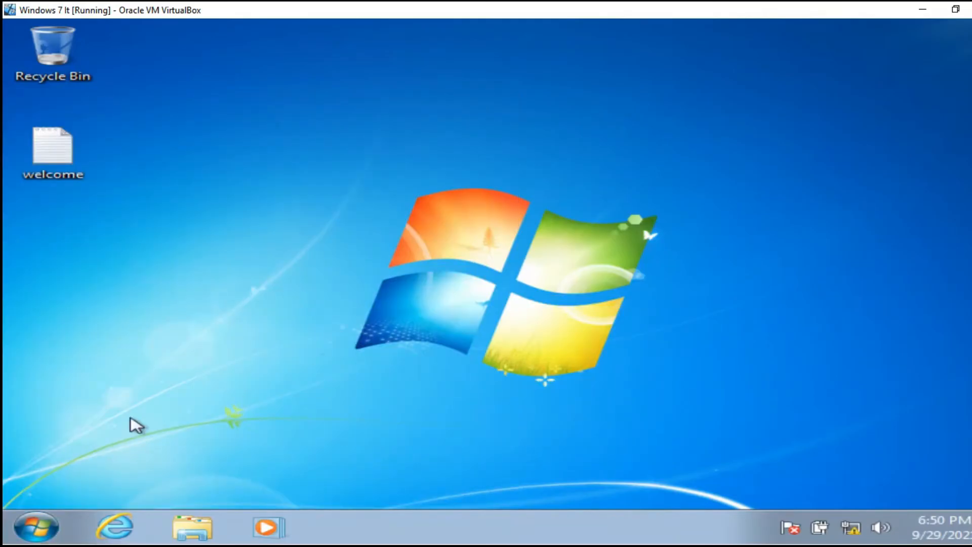
pyautogui.click(37, 531)
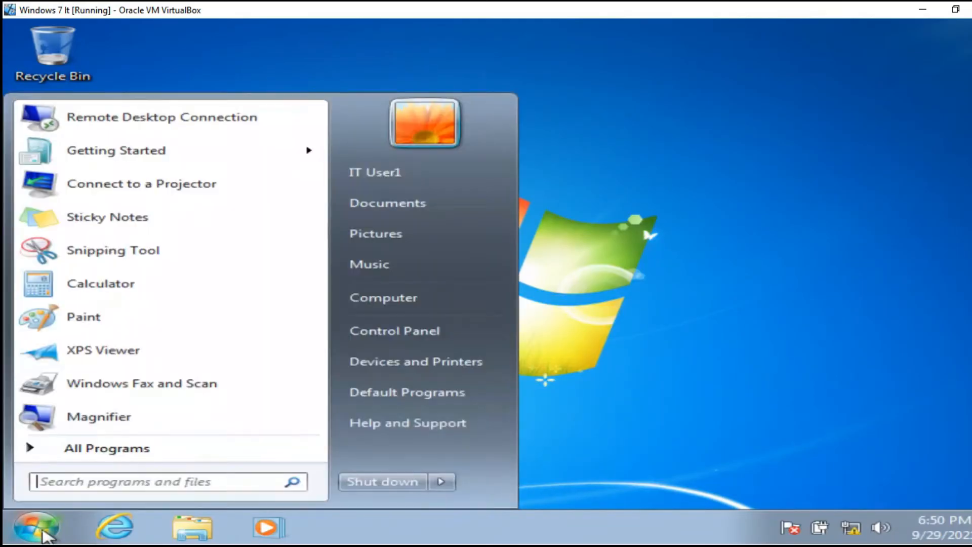
pyautogui.rightClick(415, 300)
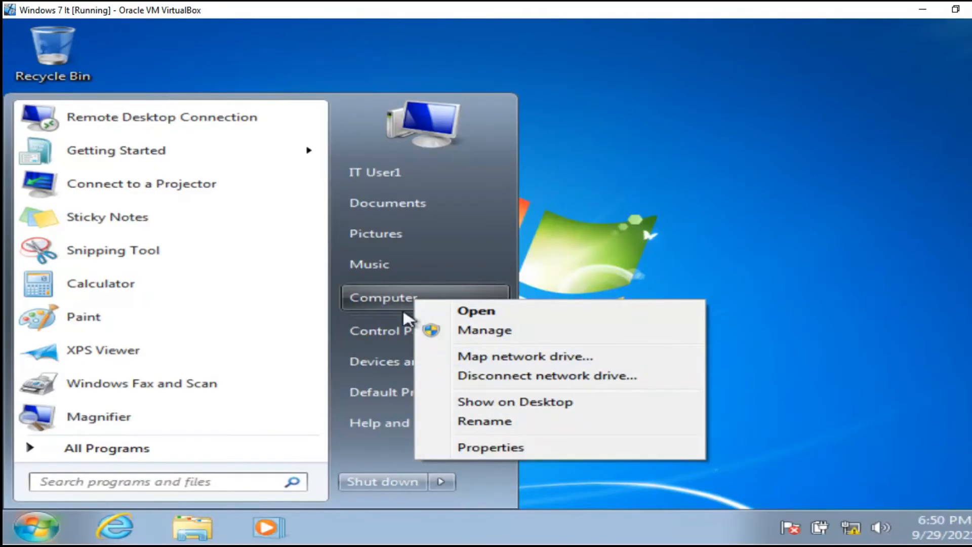
pyautogui.click(478, 449)
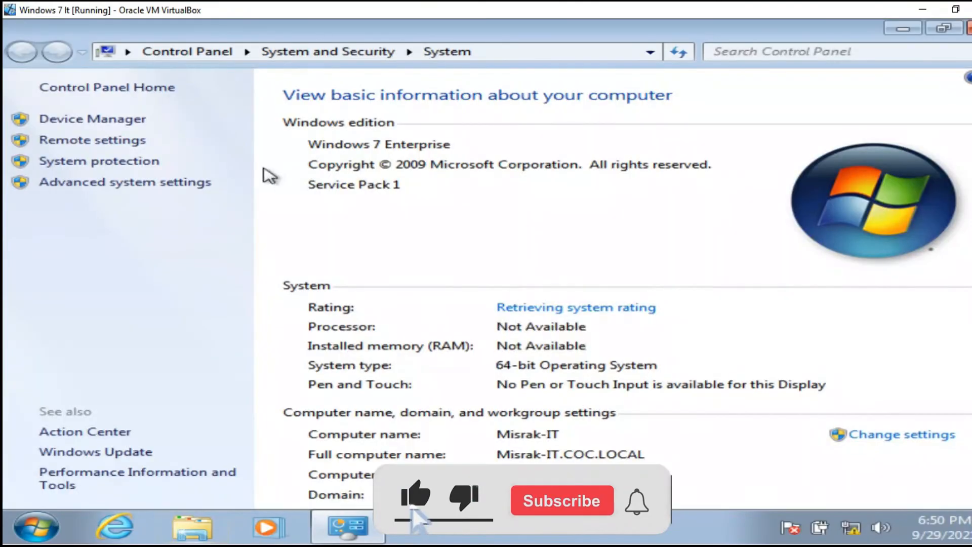
pyautogui.click(112, 143)
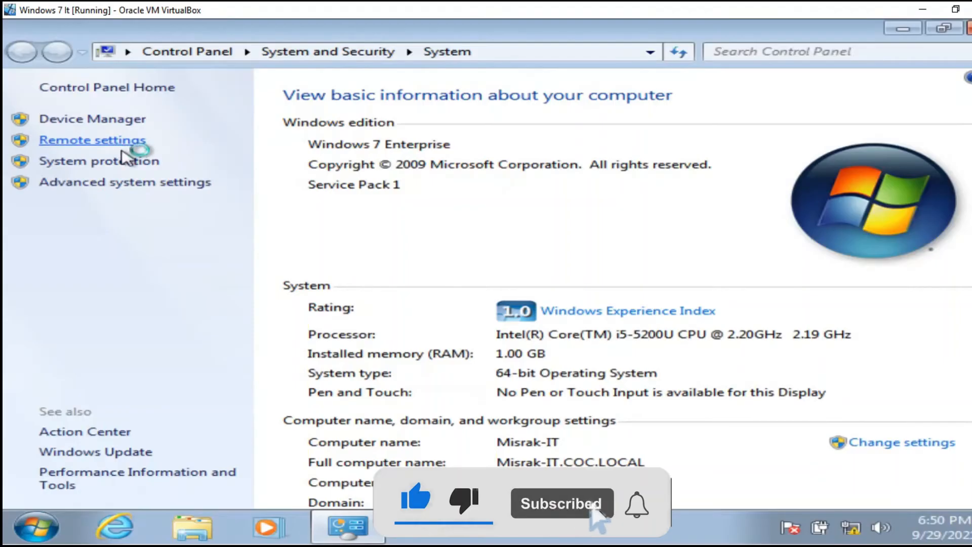
# Approve the UAC prompt with the administrator user name and password.
pyautogui.click(387, 313)
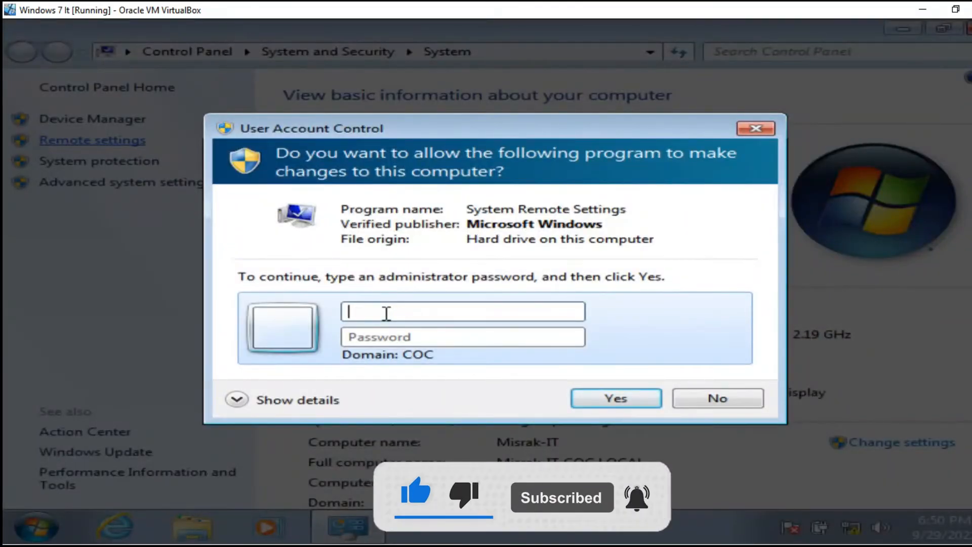
pyautogui.write('administrator')
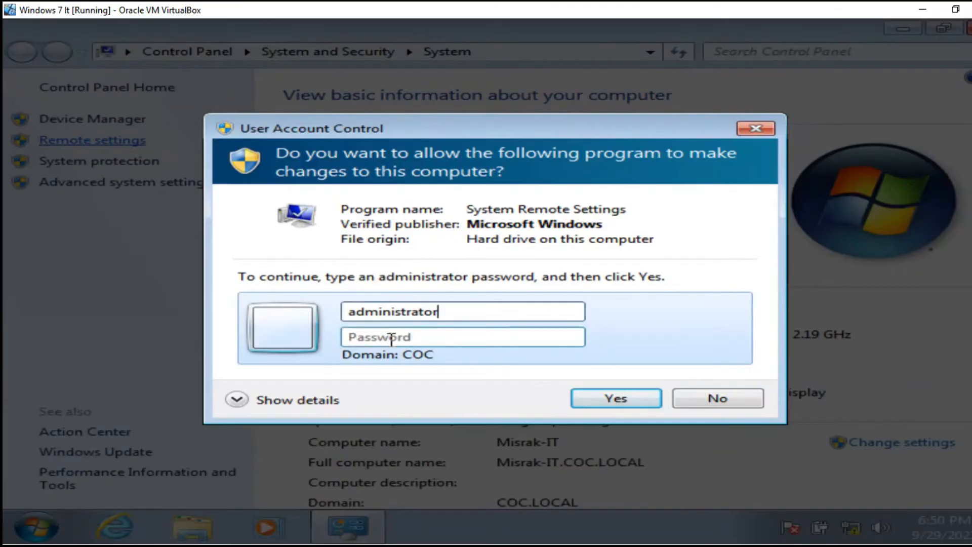
pyautogui.write('*')
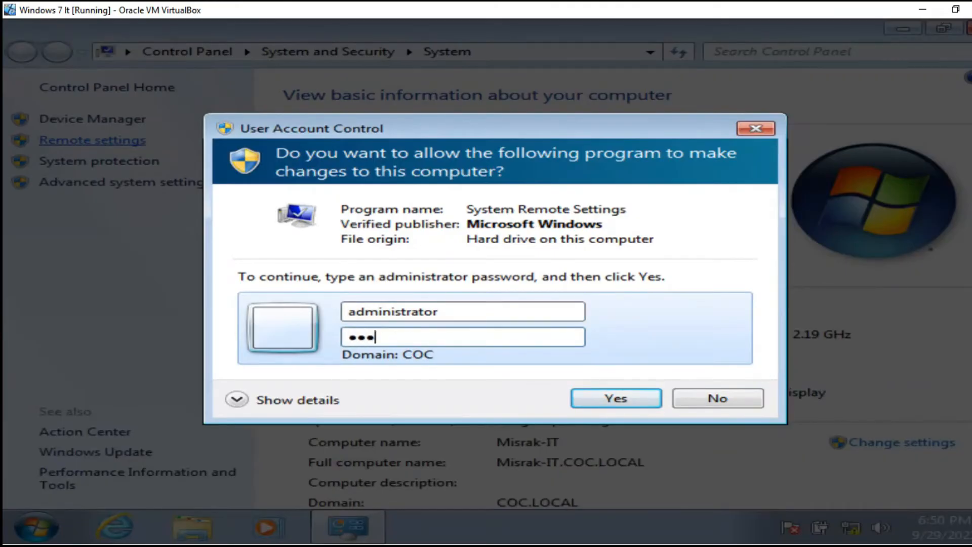
pyautogui.click(585, 397)
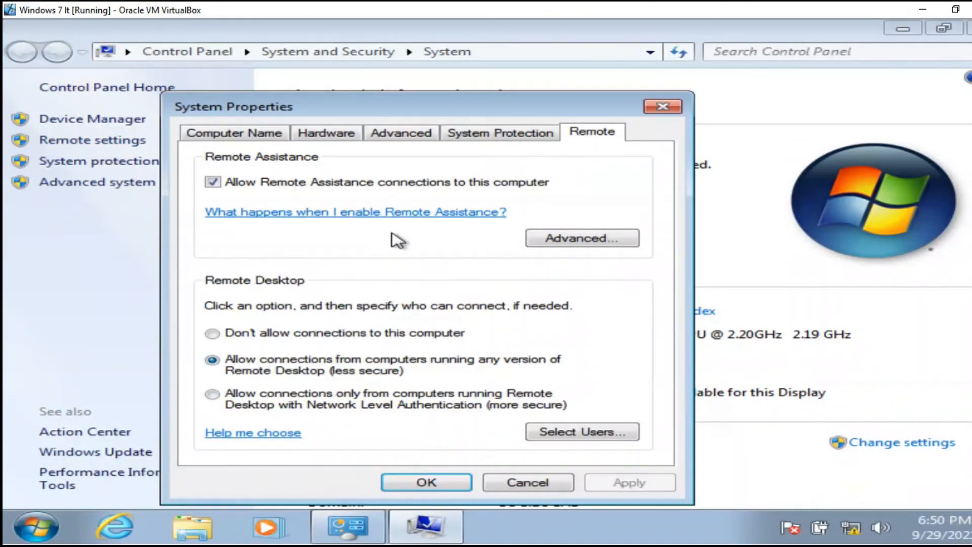
# Allow Remote Desktop connections from any version, apply it, and return to Control Panel home.
pyautogui.moveTo(513, 106); pyautogui.dragTo(517, 55)
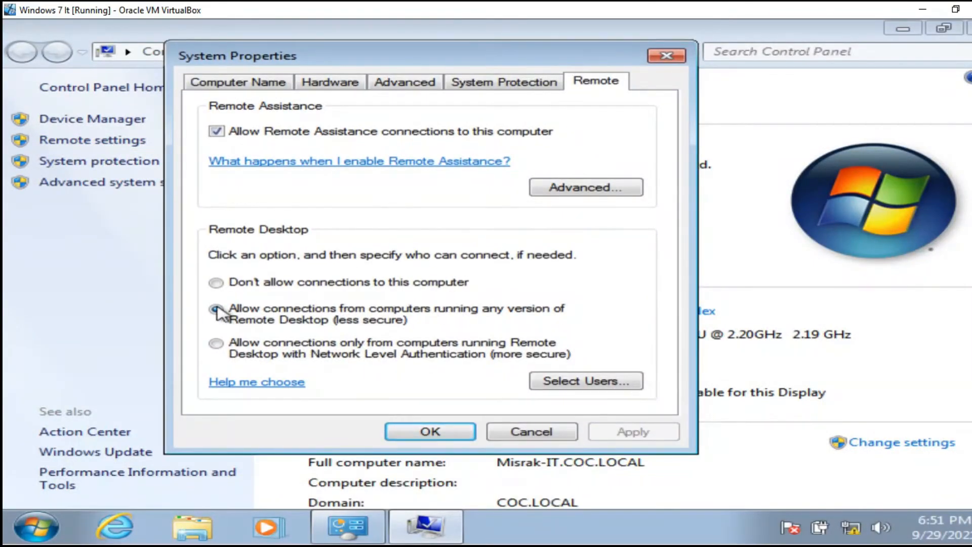
pyautogui.click(232, 284)
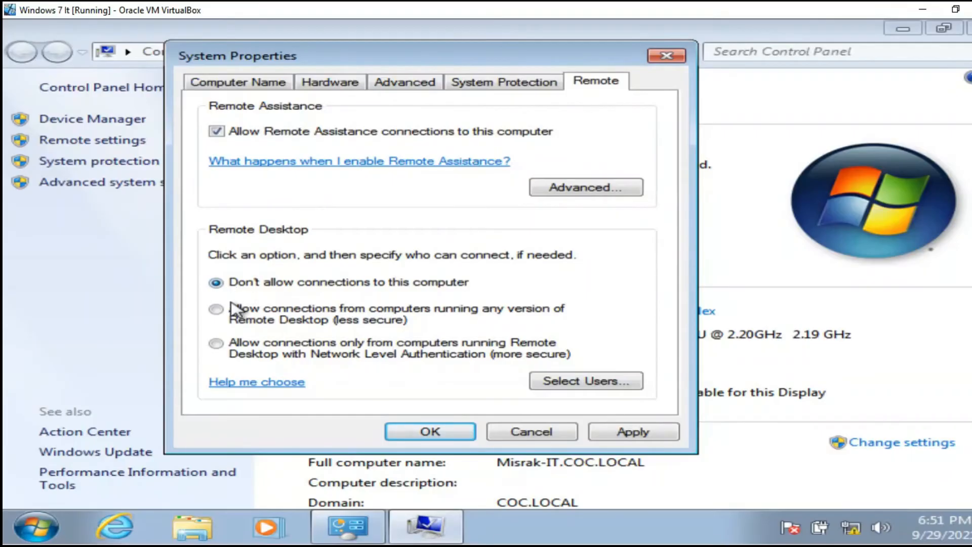
pyautogui.click(217, 310)
pyautogui.click(620, 436)
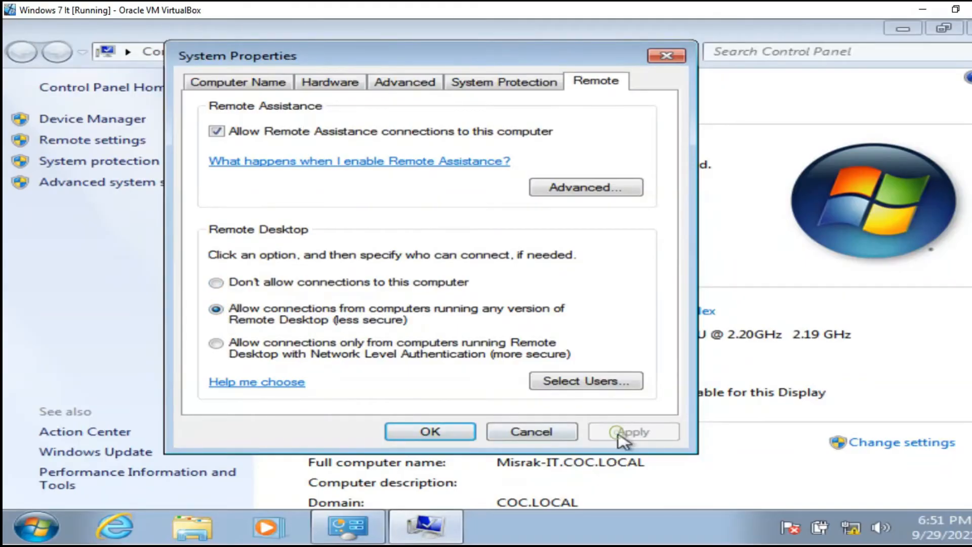
pyautogui.click(429, 431)
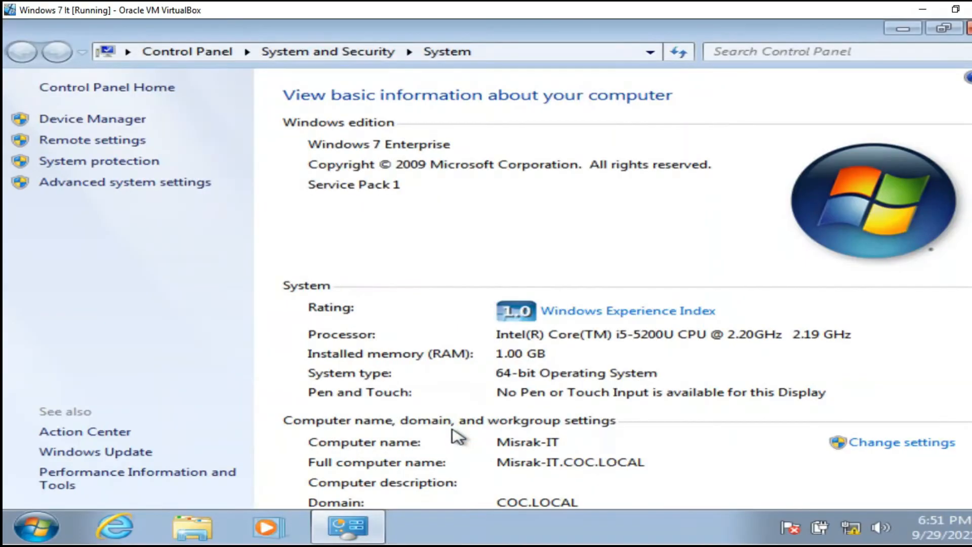
pyautogui.click(172, 53)
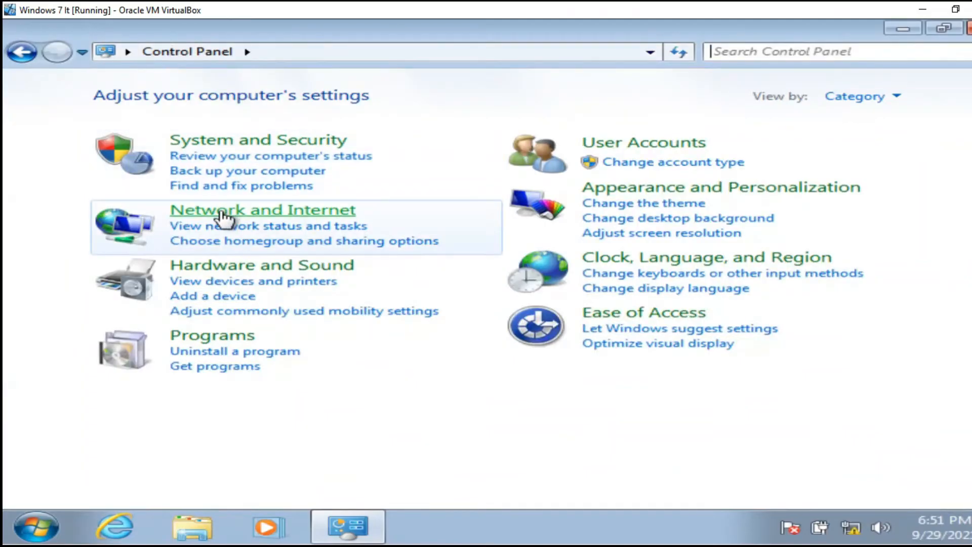
# Go to Network and Internet > Network and Sharing Center > Change advanced sharing settings.
pyautogui.click(229, 216)
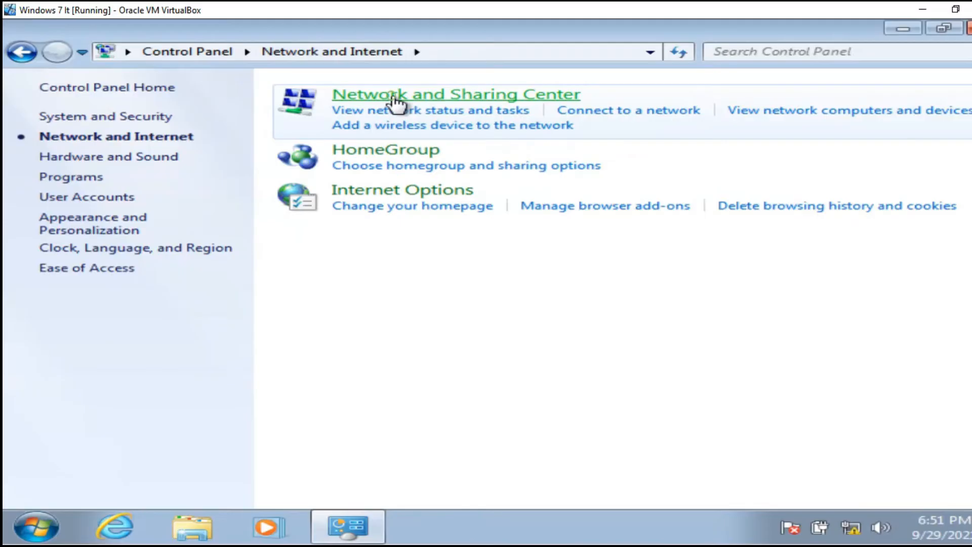
pyautogui.click(393, 96)
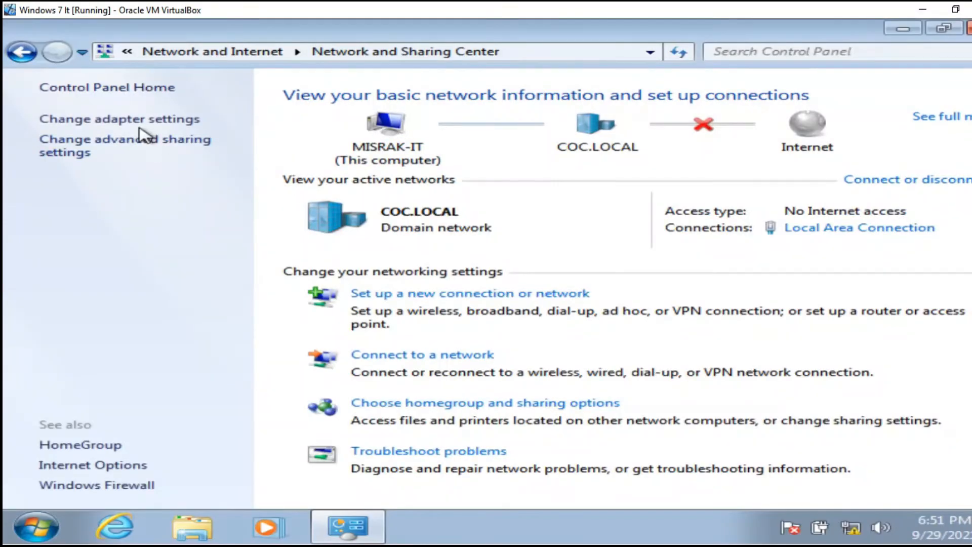
pyautogui.click(96, 150)
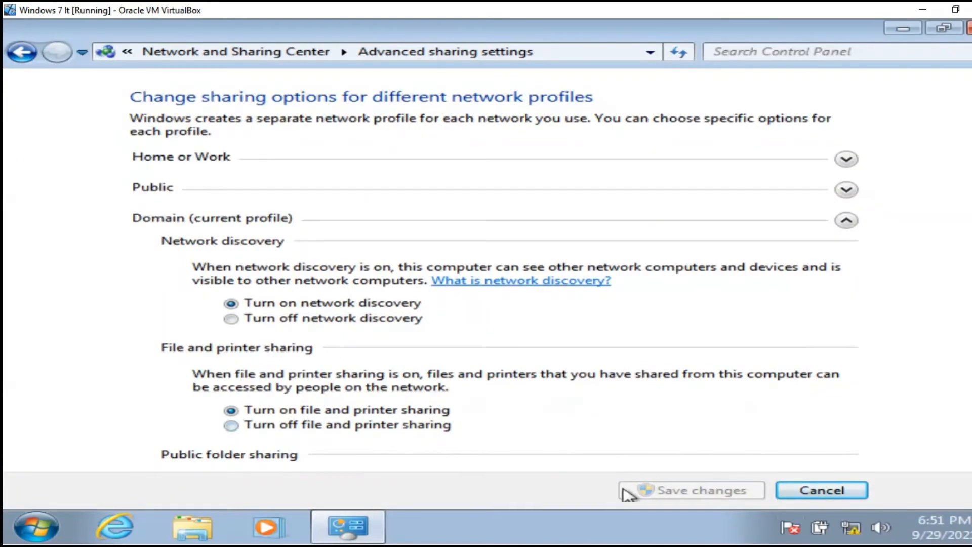
# Review the Domain, Public and Home or Work profiles, then cancel without changes and close.
pyautogui.click(855, 219)
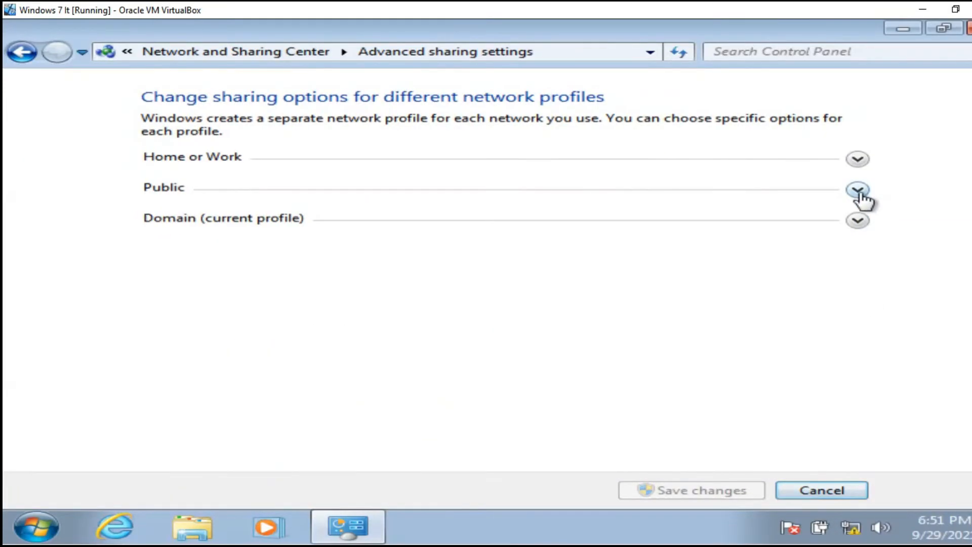
pyautogui.click(858, 191)
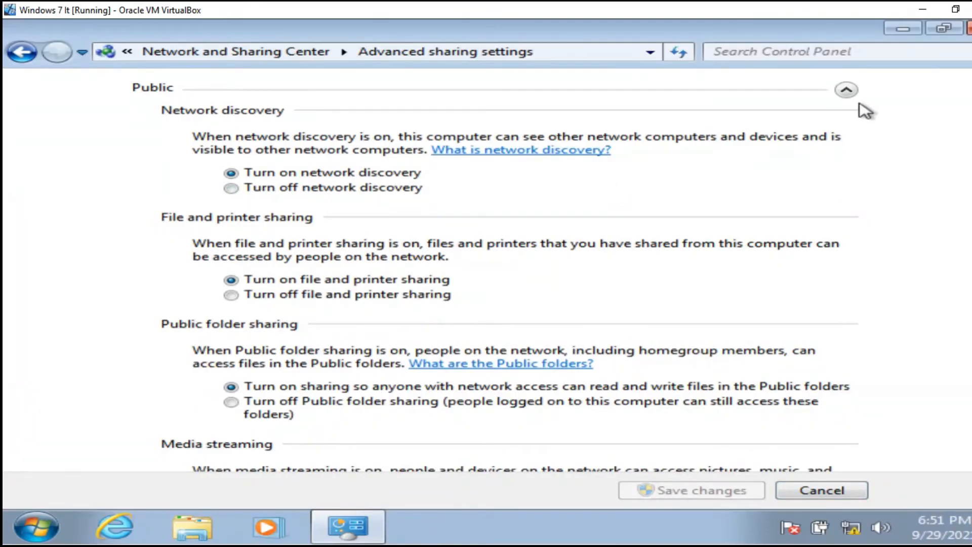
pyautogui.click(853, 94)
pyautogui.click(859, 156)
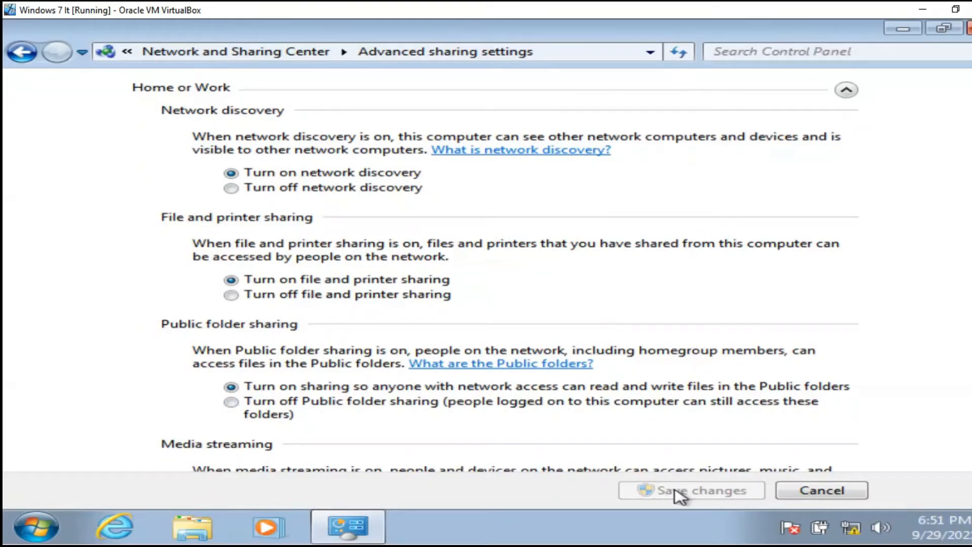
pyautogui.click(232, 402)
pyautogui.click(232, 386)
pyautogui.click(809, 496)
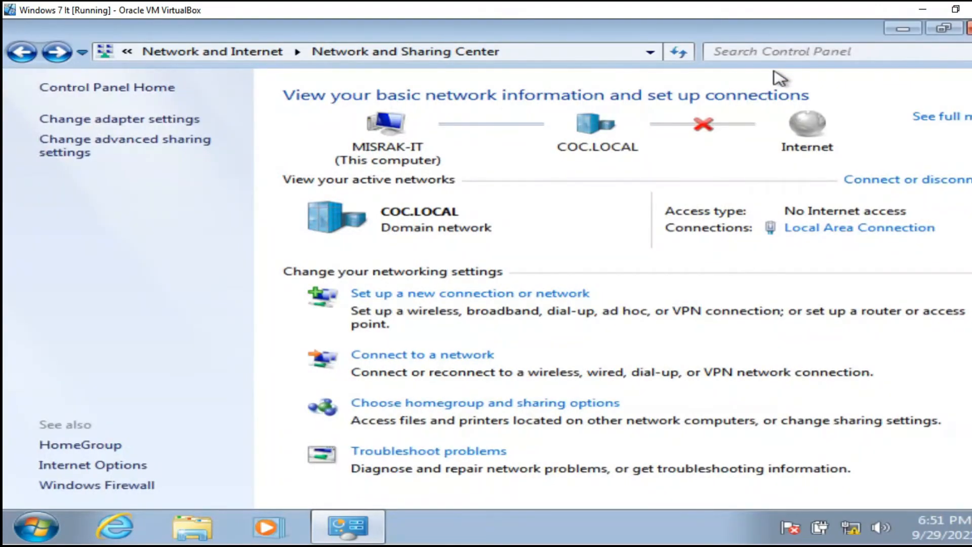
pyautogui.click(964, 29)
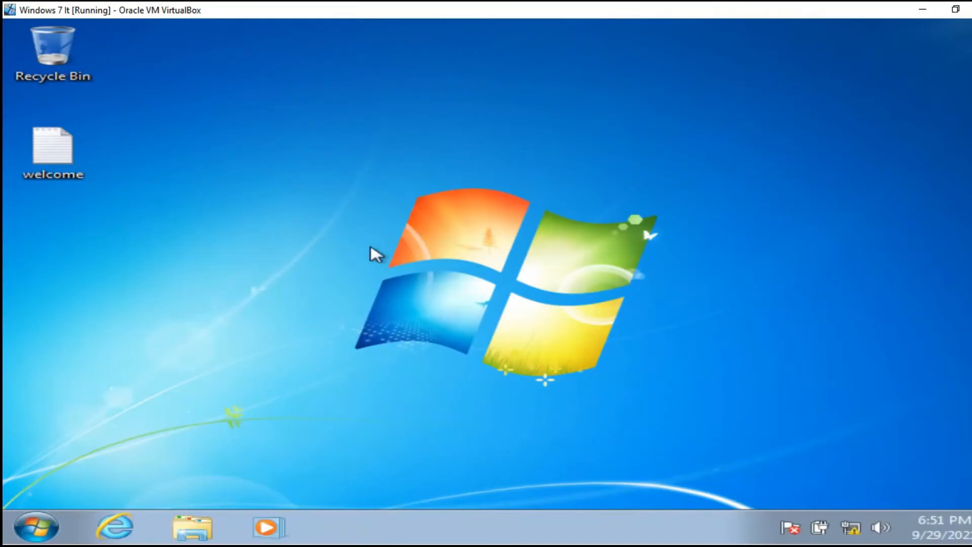
# Launch Remote Desktop Connection by searching 'remo' and connect to 10.10.0.2.
pyautogui.press('super')
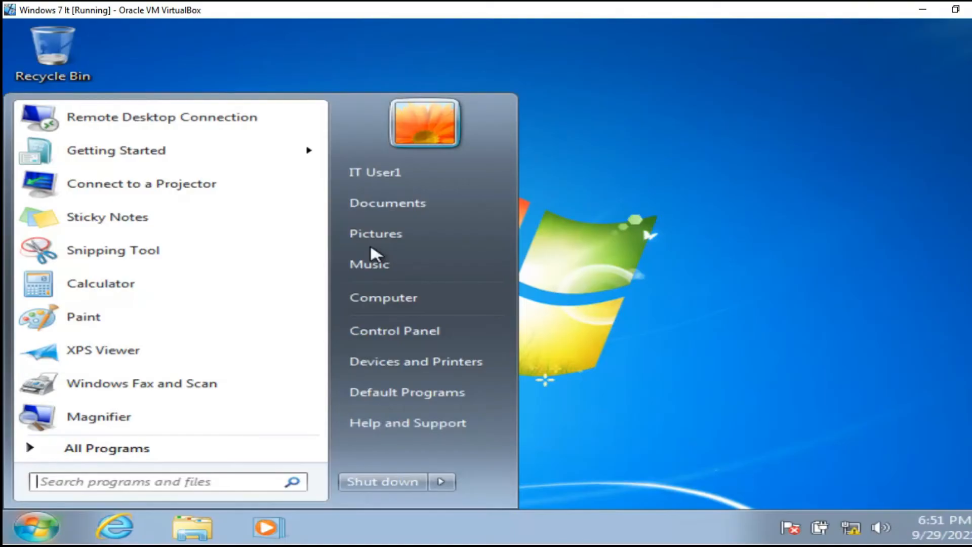
pyautogui.write('remo')
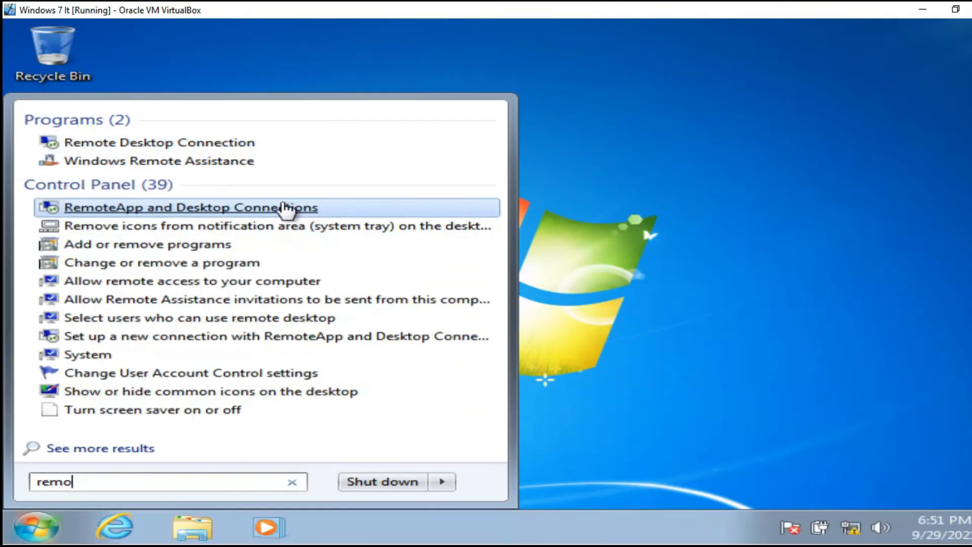
pyautogui.click(169, 146)
pyautogui.click(391, 198)
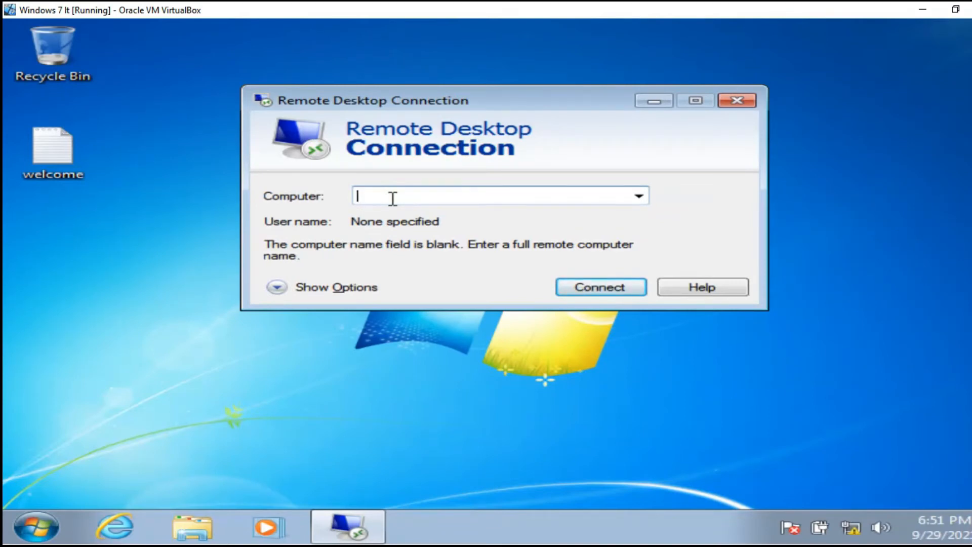
pyautogui.write('10.10.0.2')
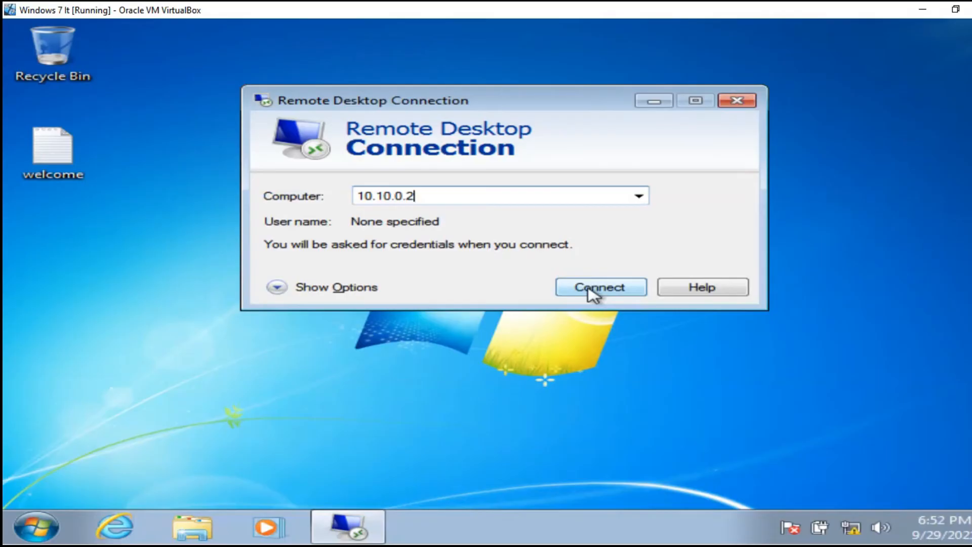
pyautogui.click(592, 294)
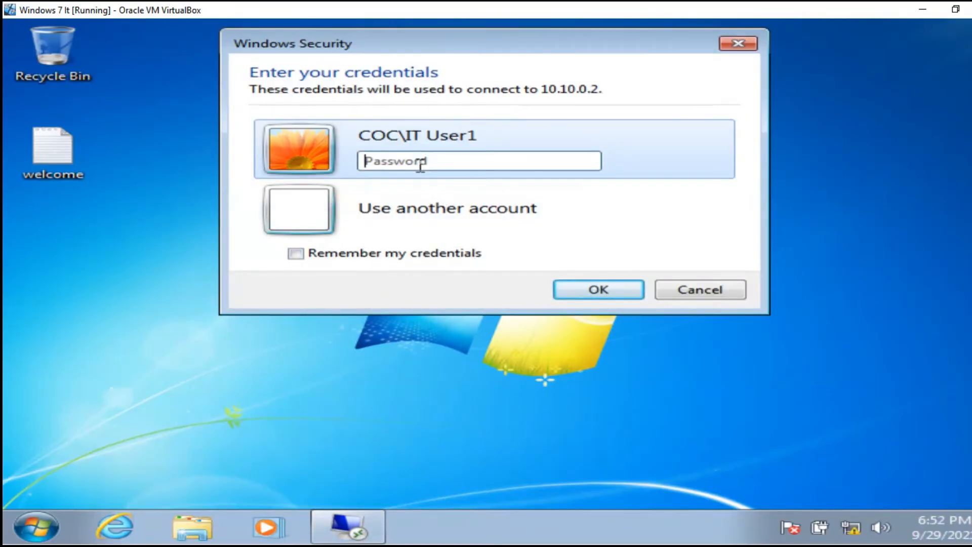
# Enter the account password, tick Remember my credentials, and submit to connect.
pyautogui.write('P')
pyautogui.click(312, 250)
pyautogui.click(314, 256)
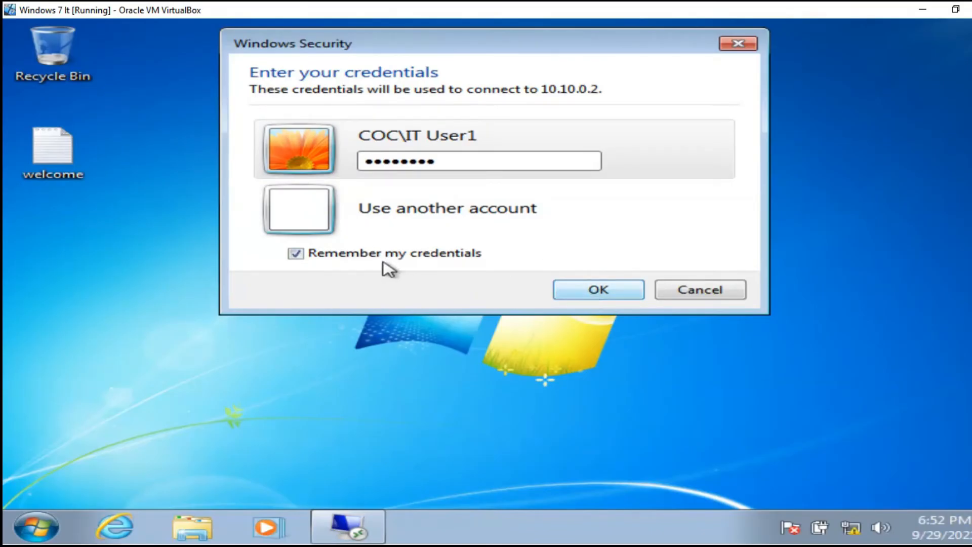
pyautogui.click(576, 294)
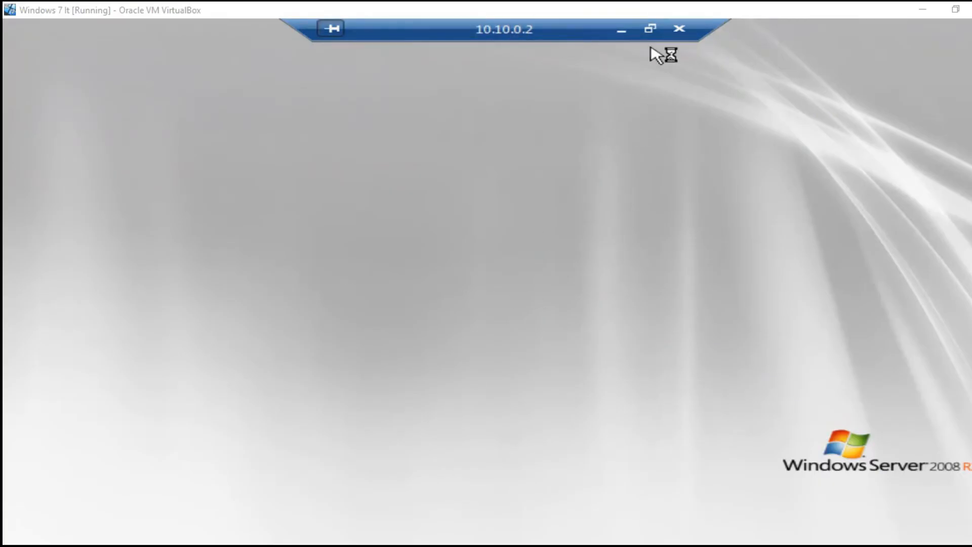
# Take the remote session out of full screen, resize the window, and dismiss the temporary-profile notice.
pyautogui.click(650, 28)
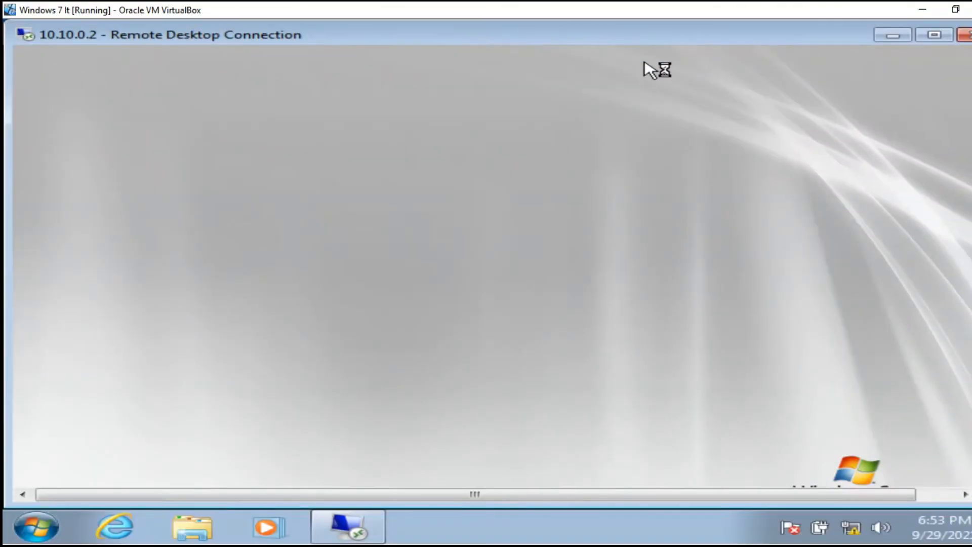
pyautogui.moveTo(955, 135); pyautogui.dragTo(960, 349)
pyautogui.moveTo(791, 503); pyautogui.dragTo(645, 506)
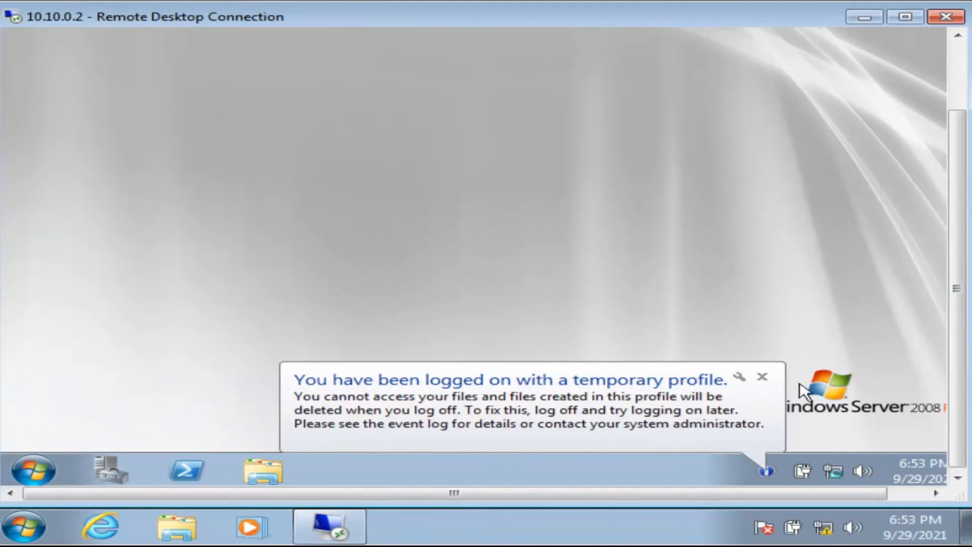
pyautogui.click(761, 377)
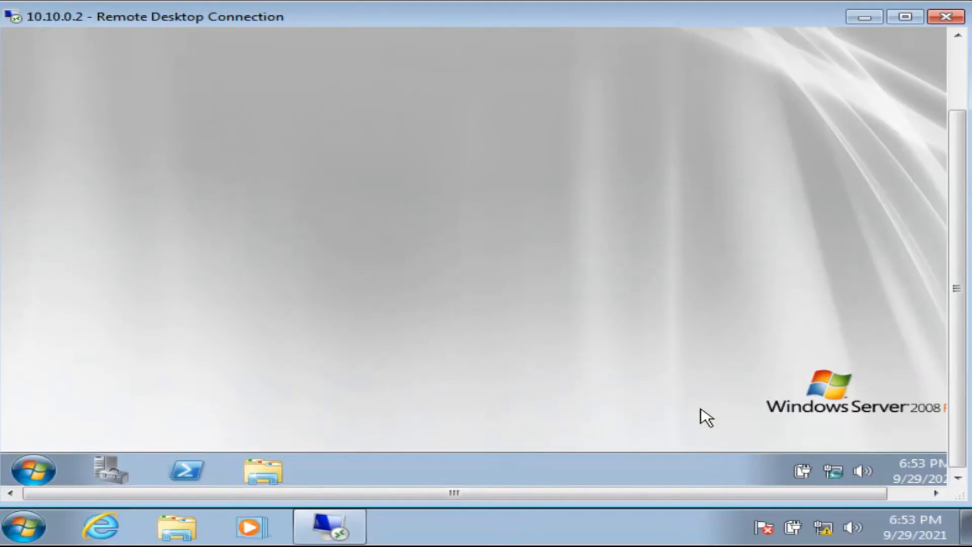
# Browse Administrative Tools in the server's Start menu, close it, and minimise the session.
pyautogui.click(20, 478)
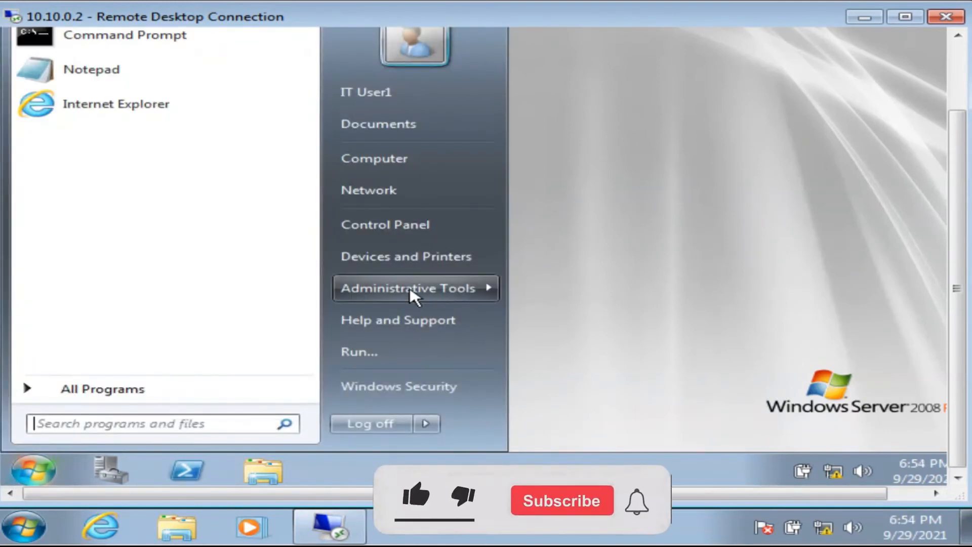
pyautogui.moveTo(414, 296)
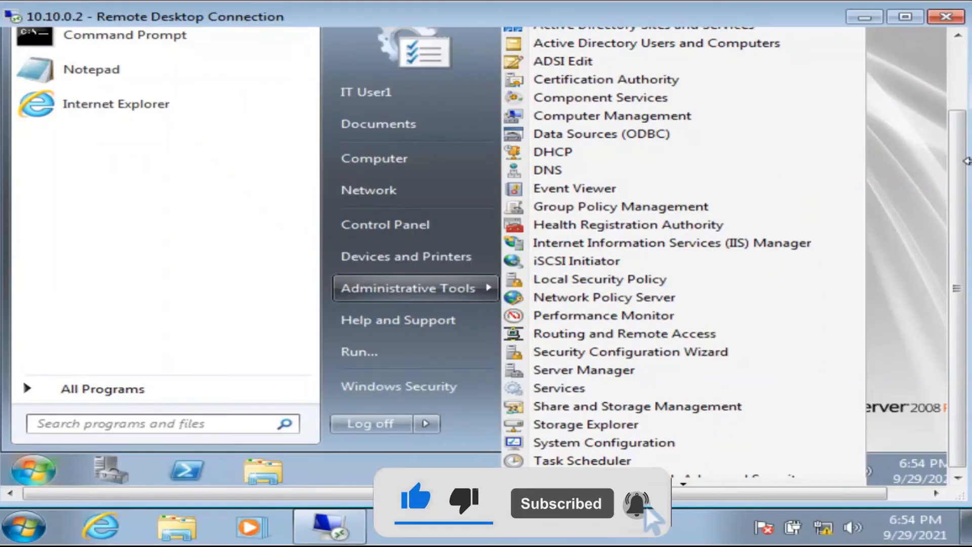
pyautogui.moveTo(962, 199); pyautogui.dragTo(969, 136)
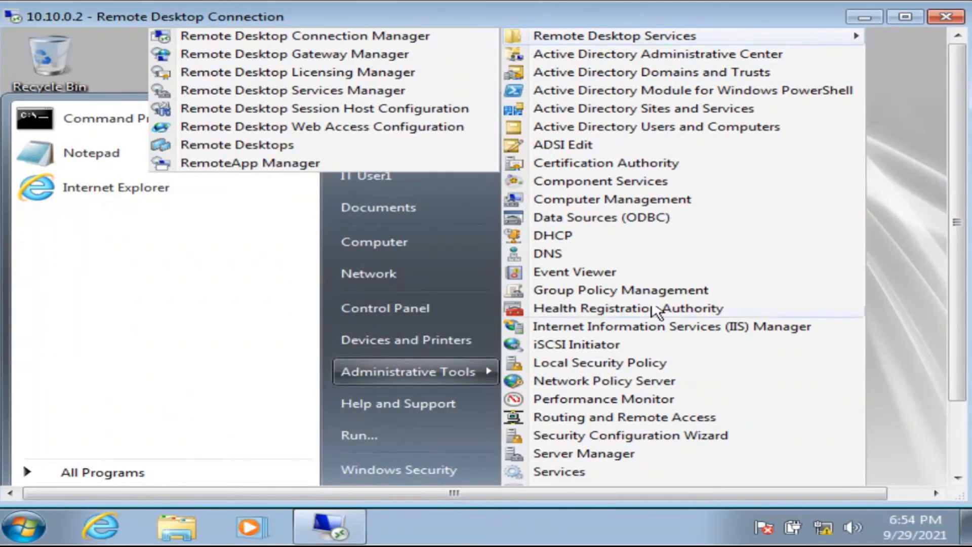
pyautogui.click(905, 210)
pyautogui.moveTo(950, 177); pyautogui.dragTo(959, 102)
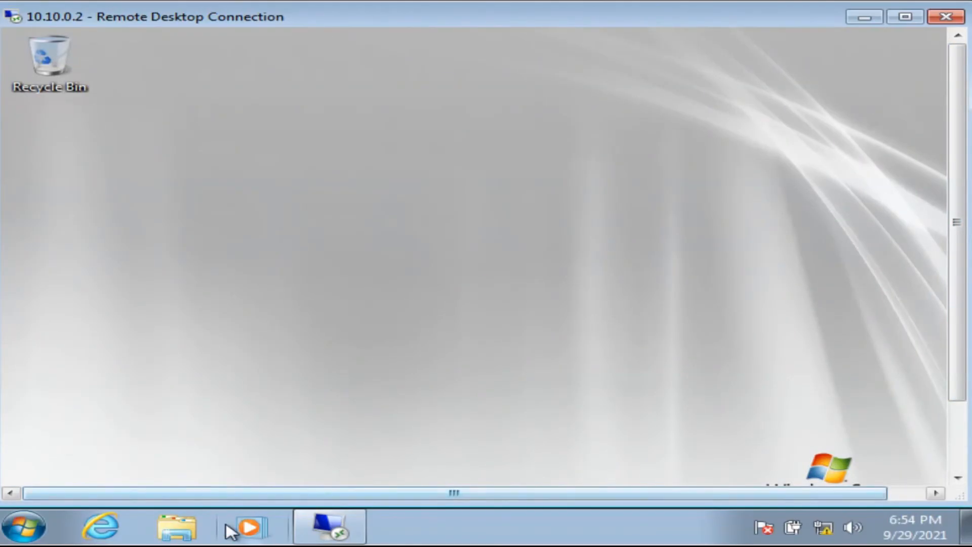
pyautogui.click(861, 19)
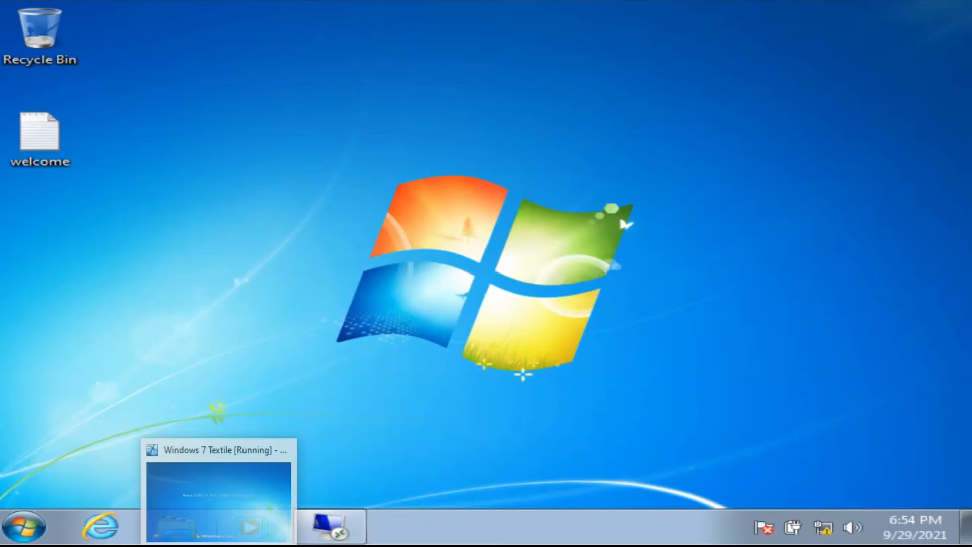
# On the Windows 7 VM, sign in as another COC domain user with their password.
pyautogui.click(235, 525)
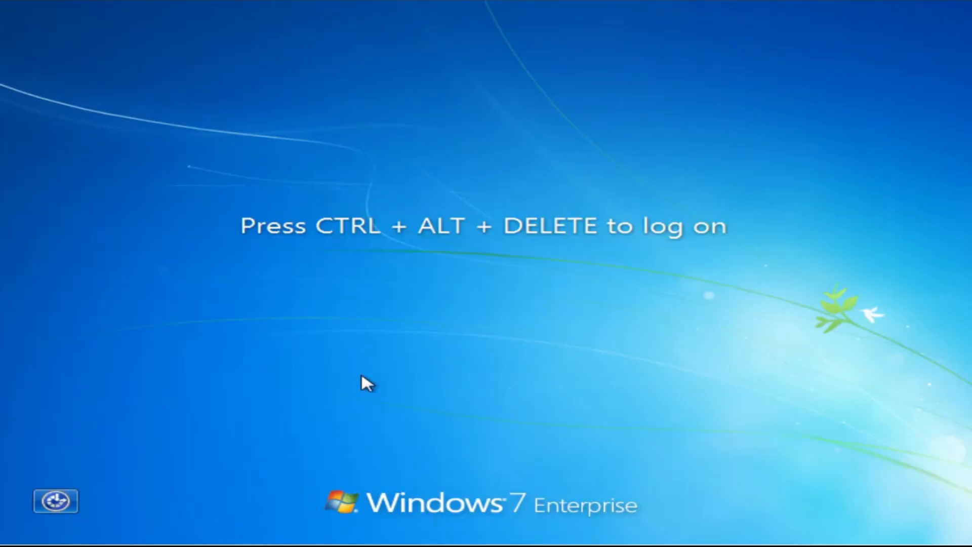
pyautogui.hotkey('ctrl', 'alt', 'Delete')
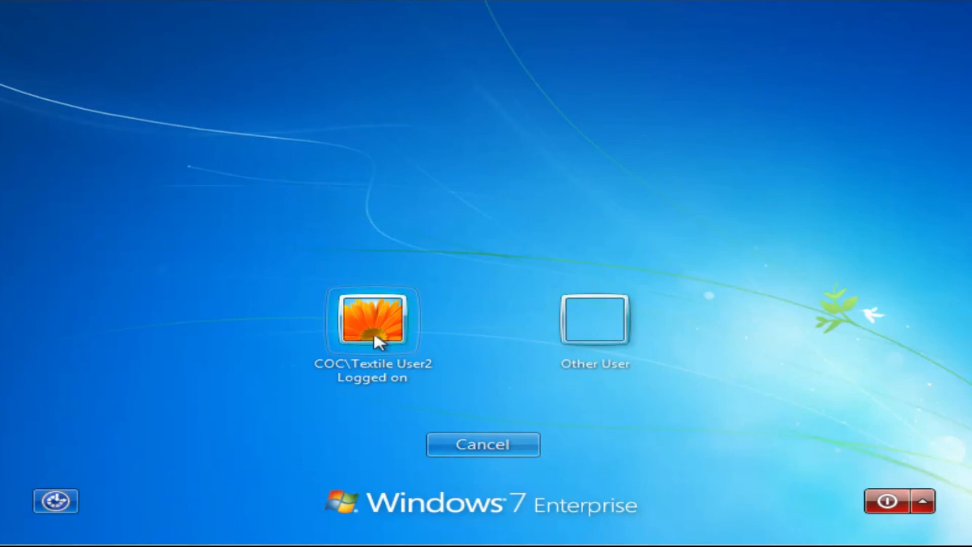
pyautogui.click(577, 329)
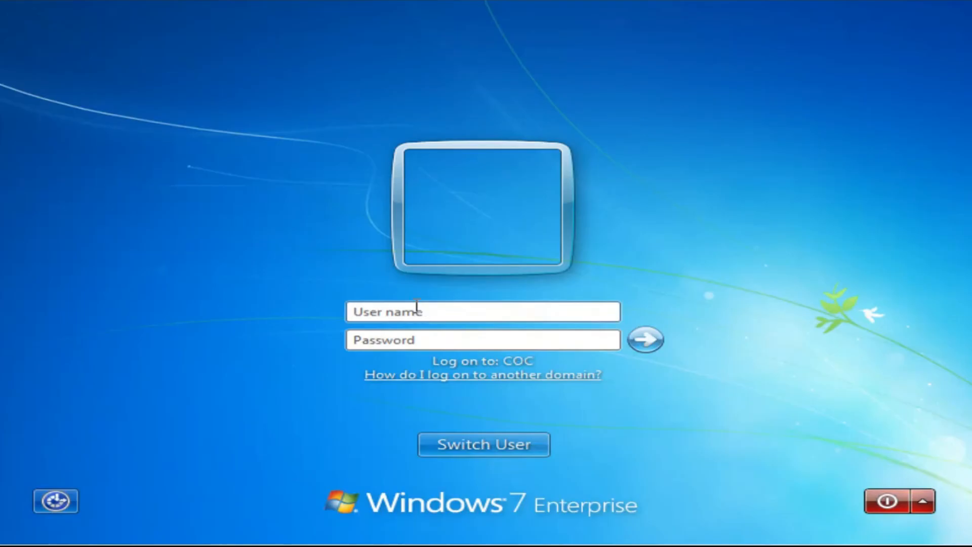
pyautogui.write('T')
pyautogui.click(420, 339)
pyautogui.write('p')
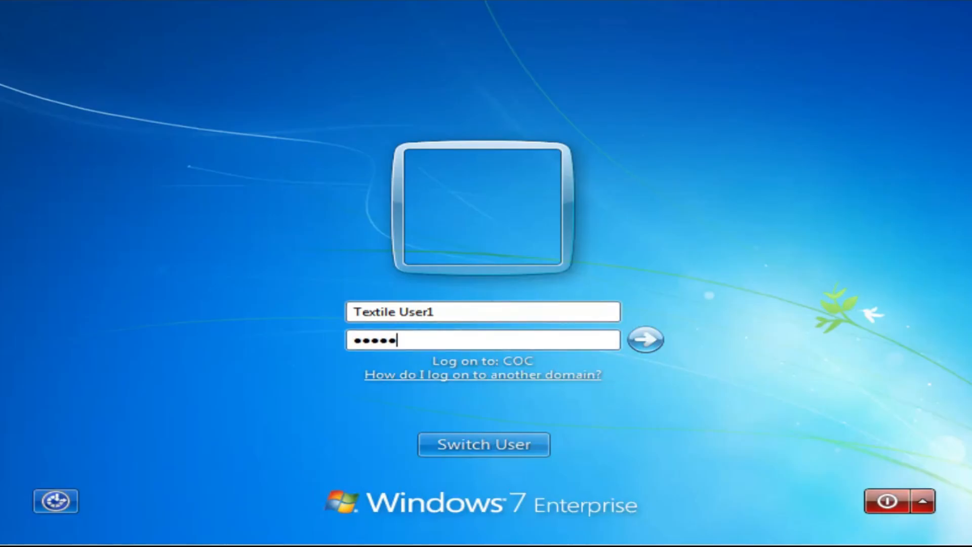
pyautogui.click(646, 339)
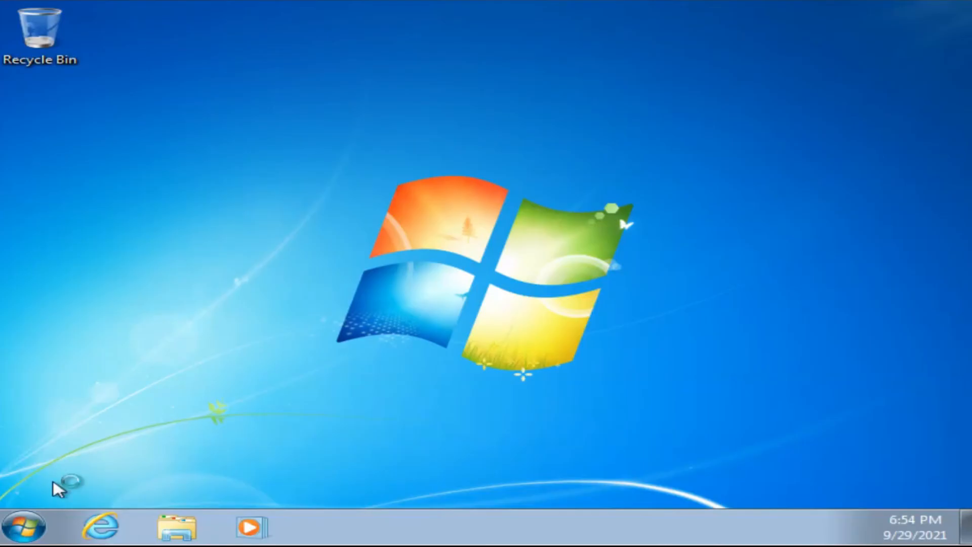
pyautogui.click(37, 527)
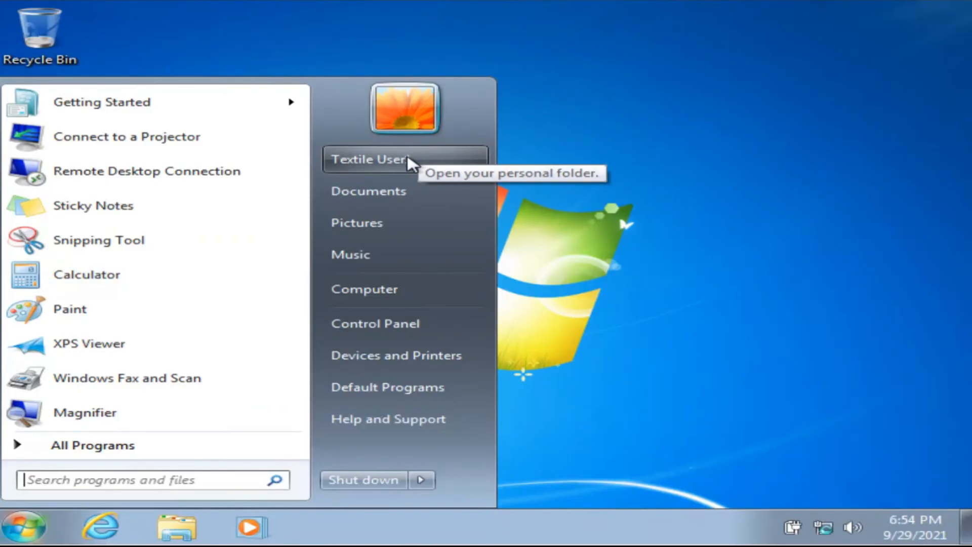
# Open Remote settings from Computer's Properties, approving UAC with administrator credentials.
pyautogui.rightClick(360, 292)
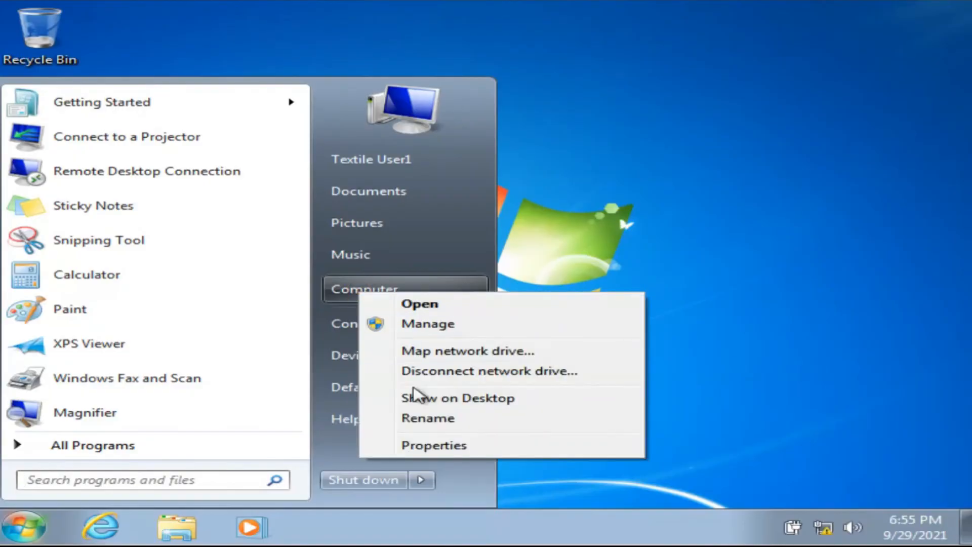
pyautogui.click(434, 445)
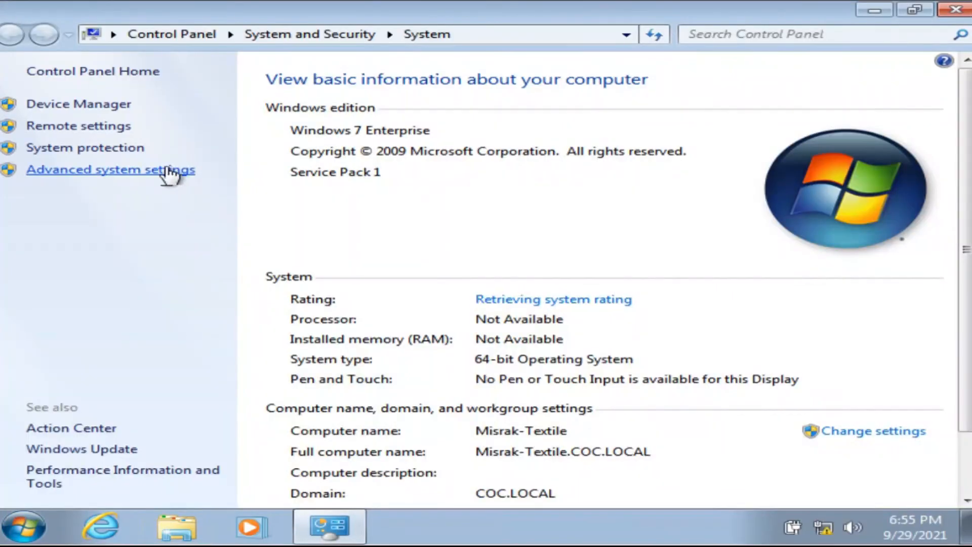
pyautogui.click(84, 129)
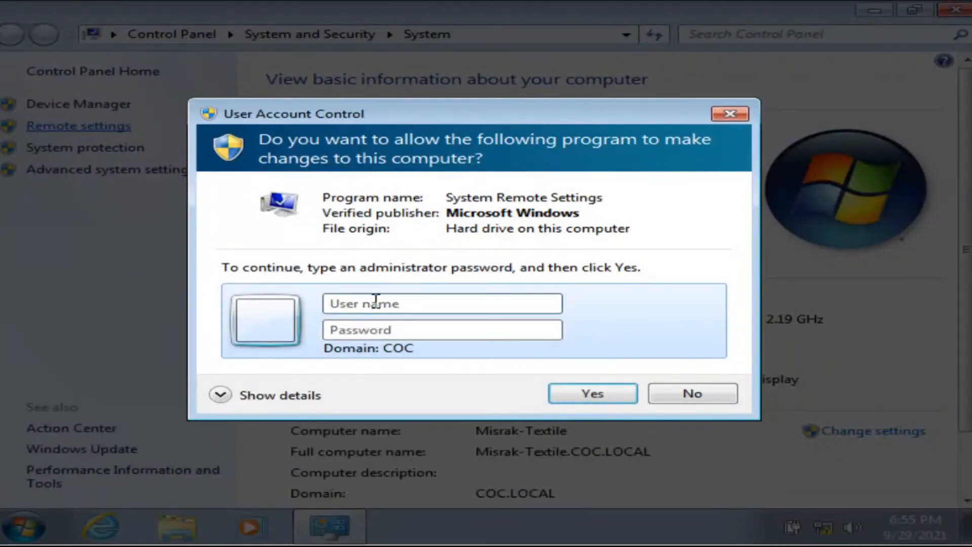
pyautogui.write('administrator')
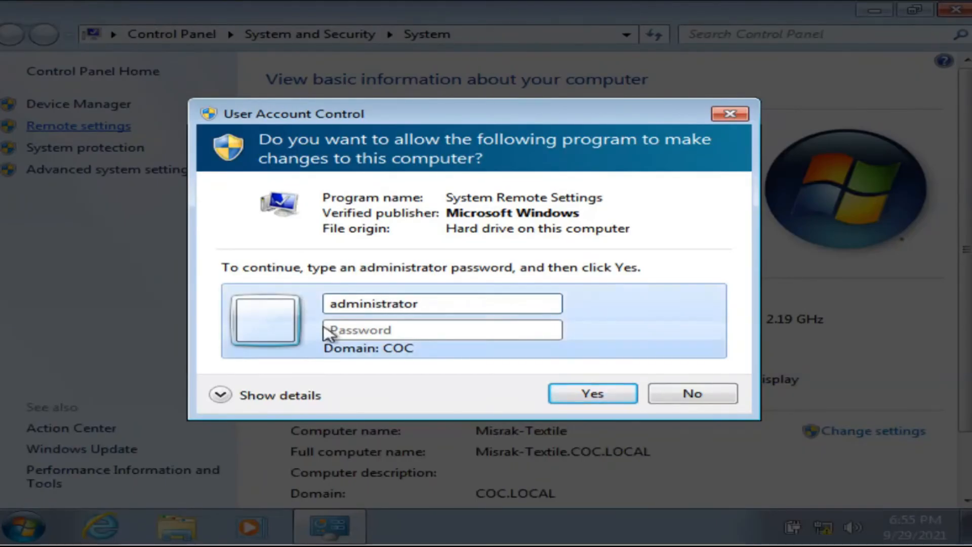
pyautogui.click(386, 330)
pyautogui.write('*')
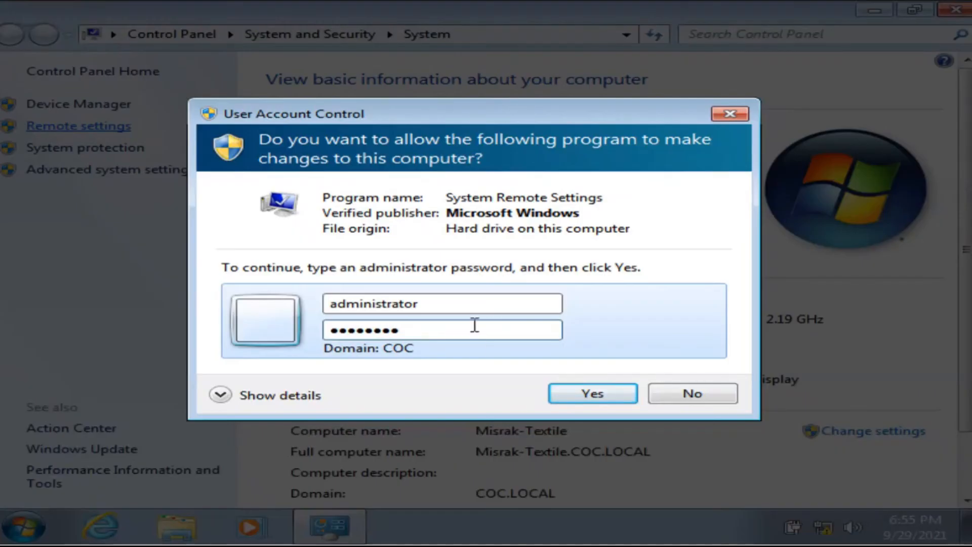
pyautogui.click(582, 393)
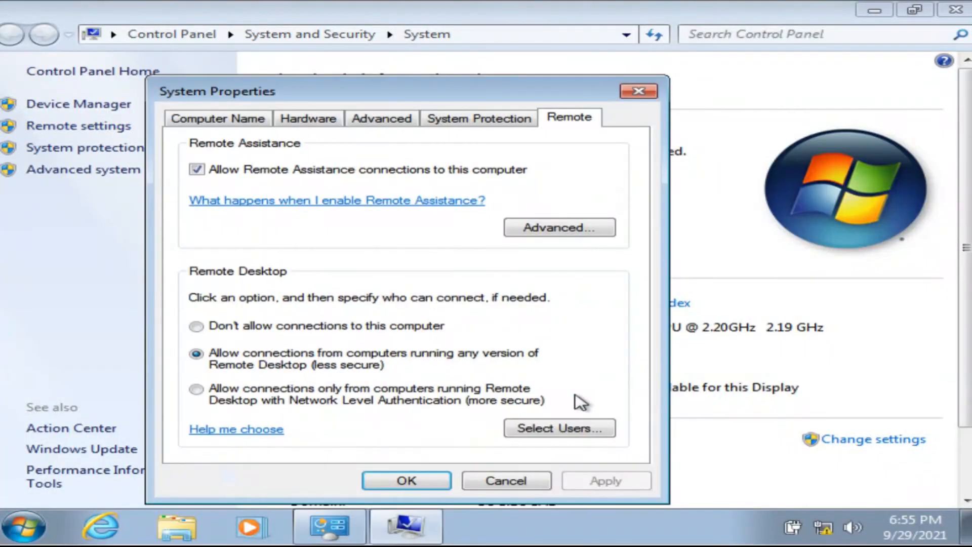
# Select Allow connections from computers running any version, apply, and close.
pyautogui.click(197, 328)
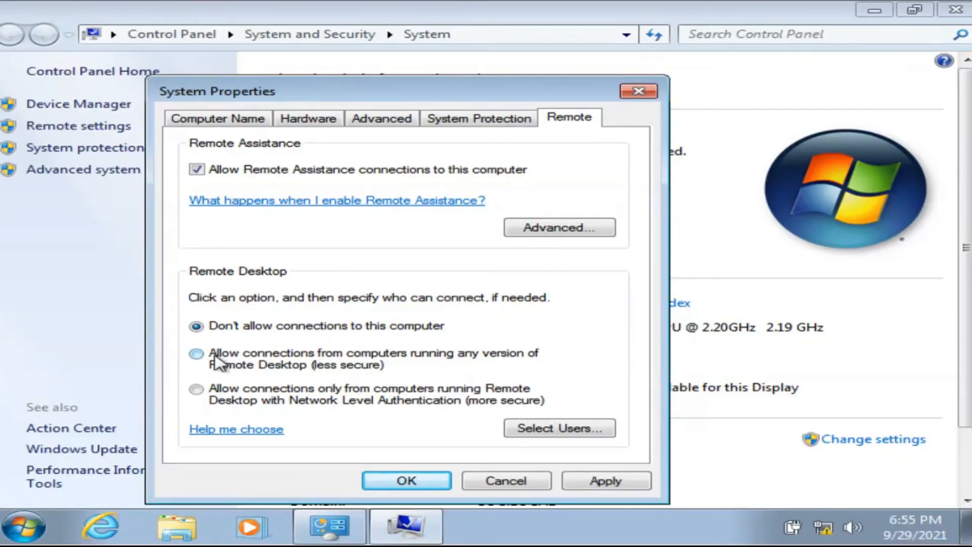
pyautogui.click(604, 481)
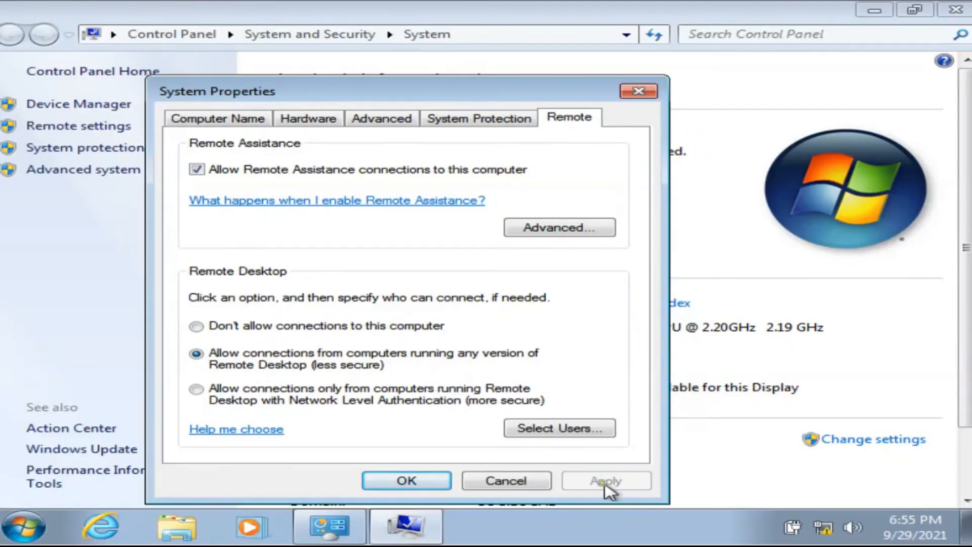
pyautogui.click(407, 480)
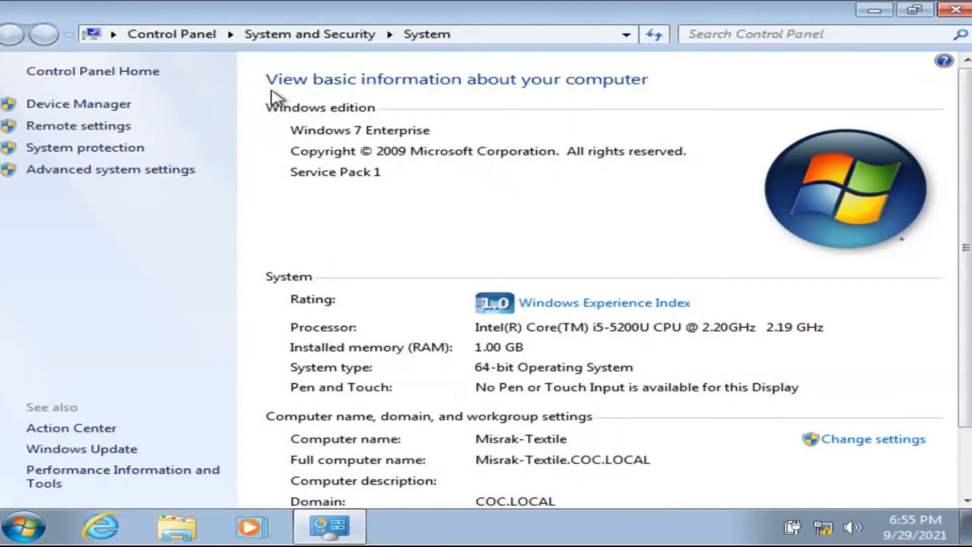
# Navigate from Control Panel home to the advanced sharing settings.
pyautogui.click(146, 36)
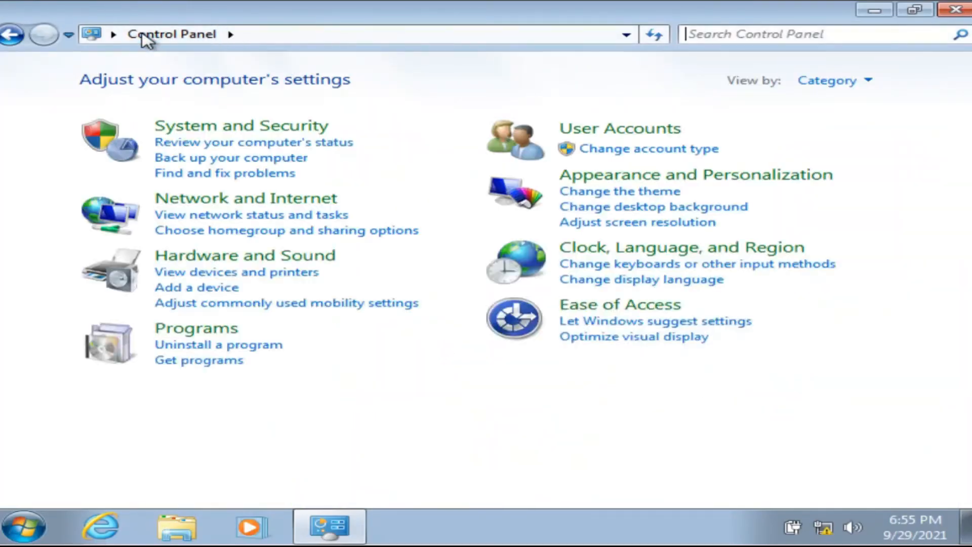
pyautogui.click(213, 201)
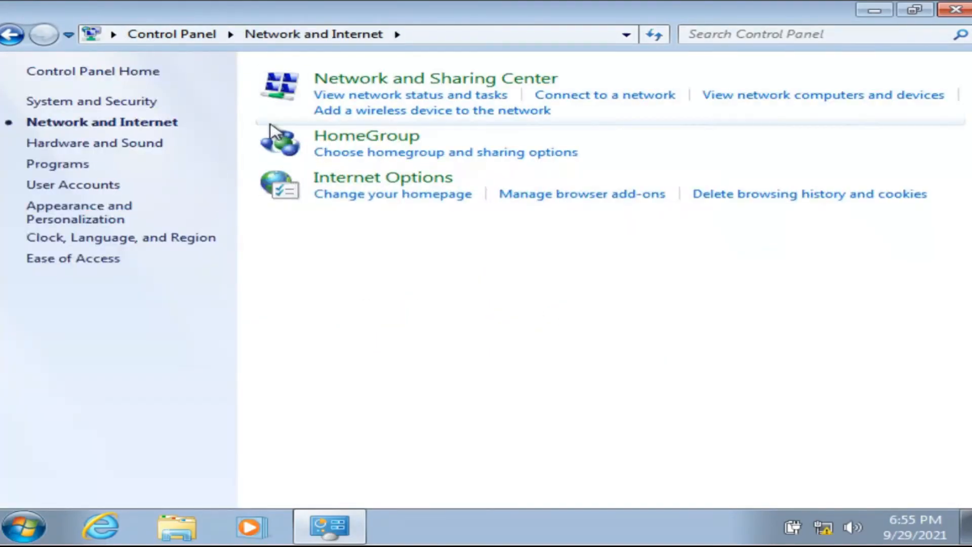
pyautogui.click(358, 81)
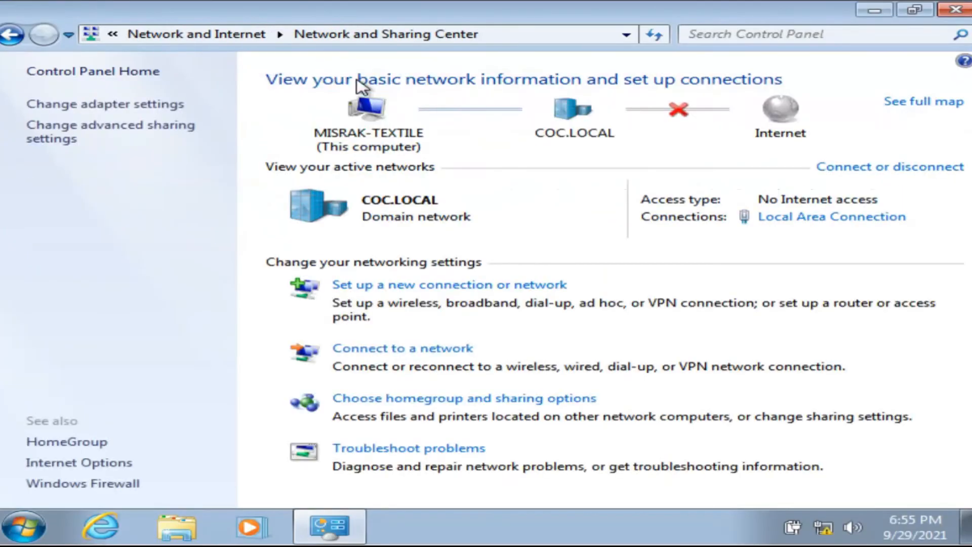
pyautogui.click(65, 133)
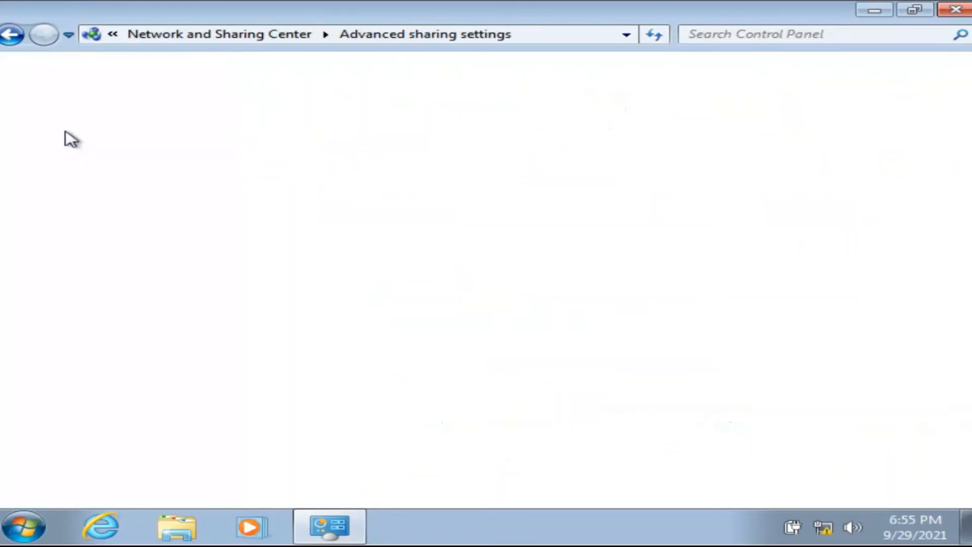
# Turn on network discovery and file and printer sharing for the Domain profile.
pyautogui.click(248, 296)
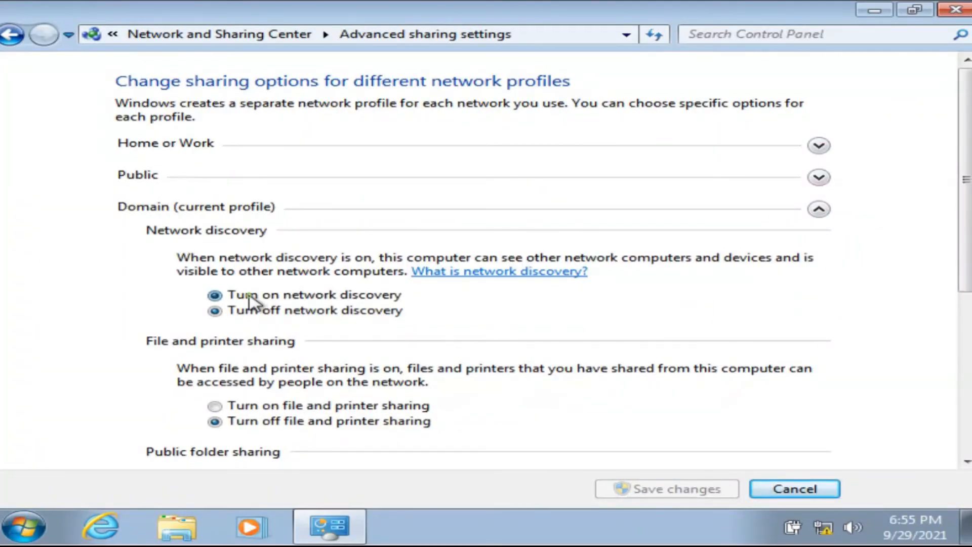
pyautogui.click(252, 408)
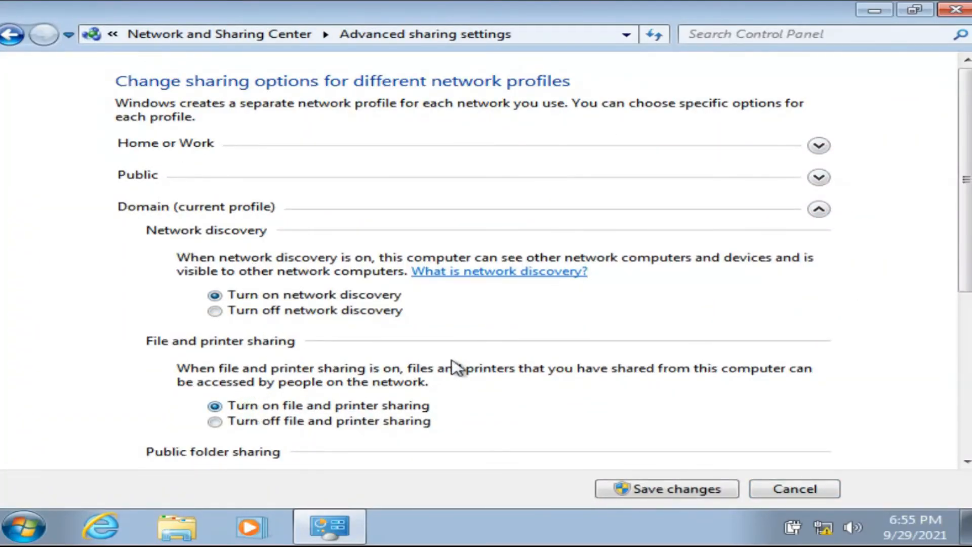
pyautogui.scroll(-3, 622, 397)
pyautogui.scroll(-4, 617, 396)
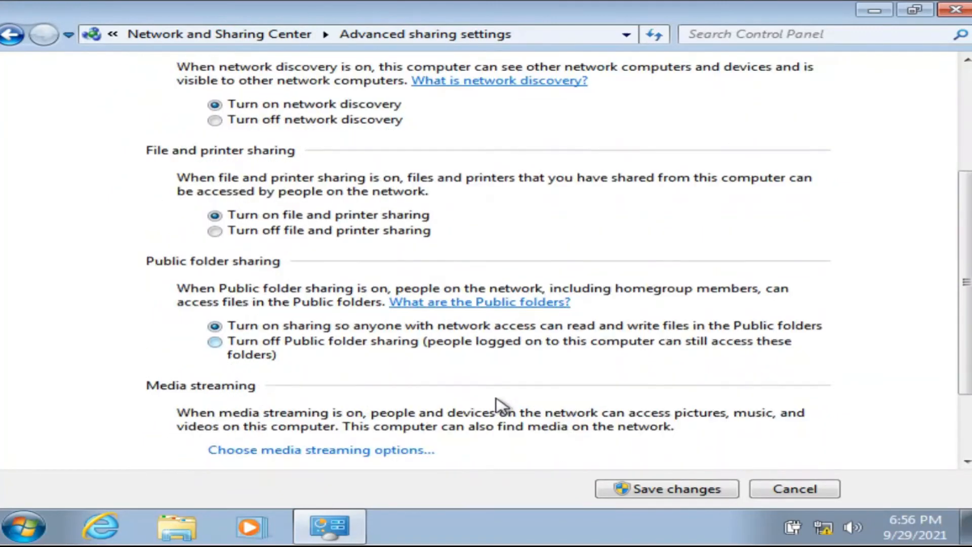
pyautogui.scroll(3, 499, 402)
# Expand and review the Public and Home or Work profile settings.
pyautogui.click(820, 99)
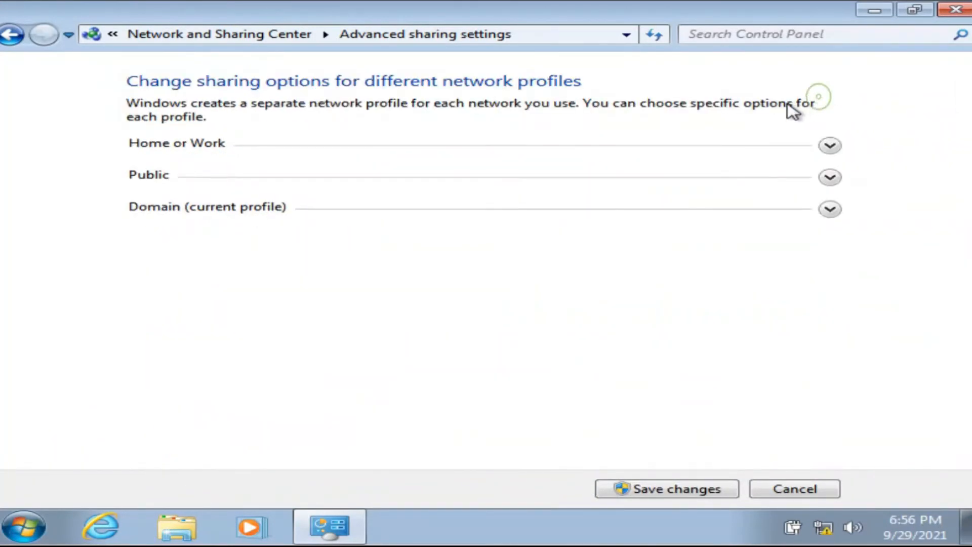
pyautogui.click(826, 178)
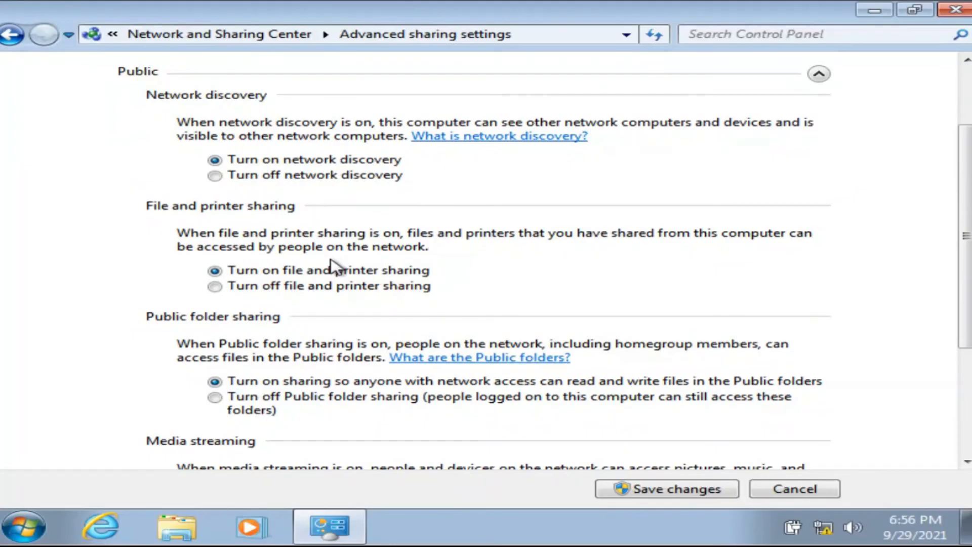
pyautogui.scroll(3, 831, 144)
pyautogui.click(820, 154)
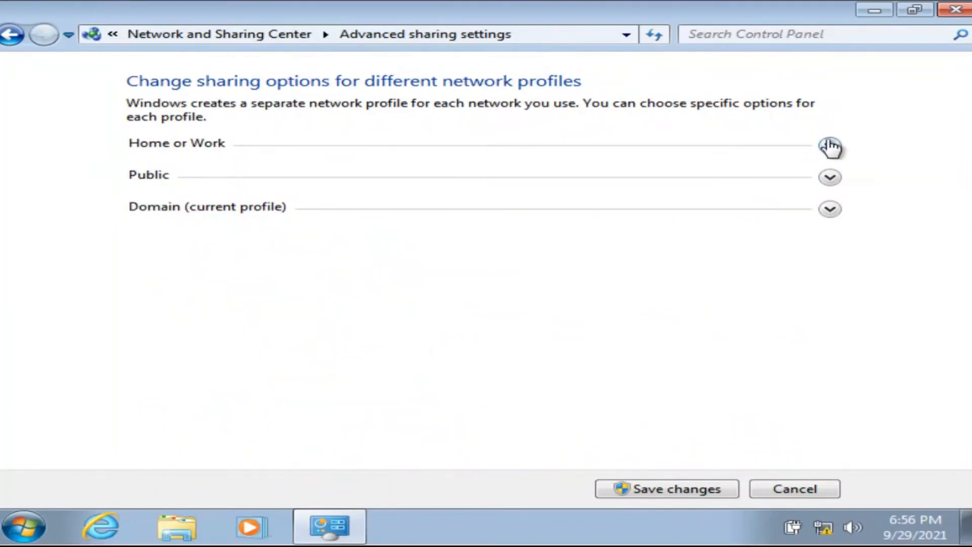
pyautogui.click(822, 145)
pyautogui.scroll(-4, 274, 253)
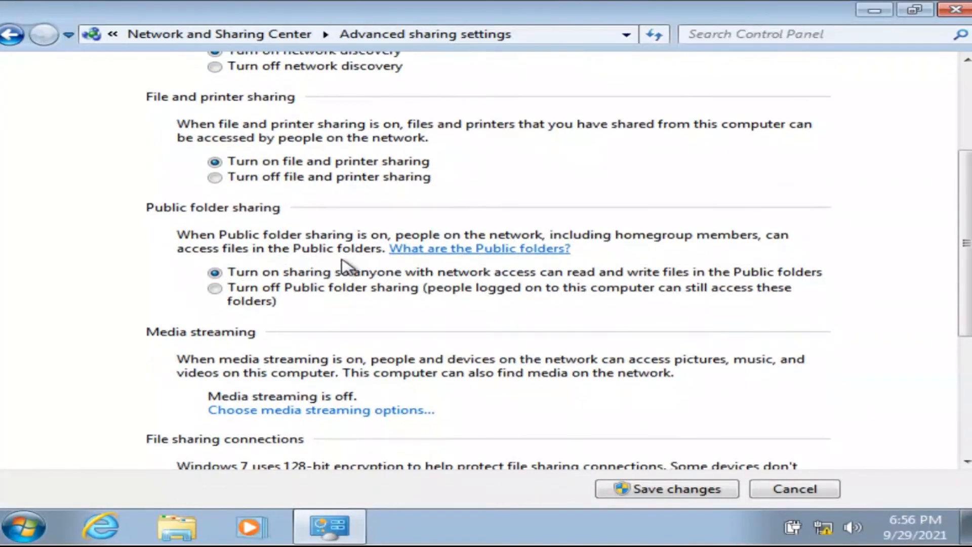
pyautogui.scroll(-4, 352, 275)
pyautogui.scroll(-1, 668, 494)
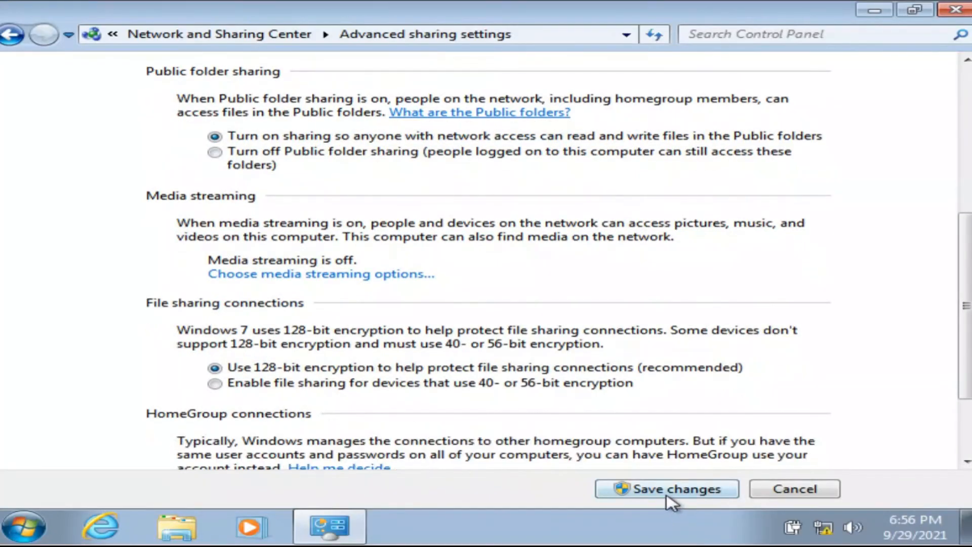
# Save the sharing changes, approving with the administrator account after retrying the password.
pyautogui.click(664, 490)
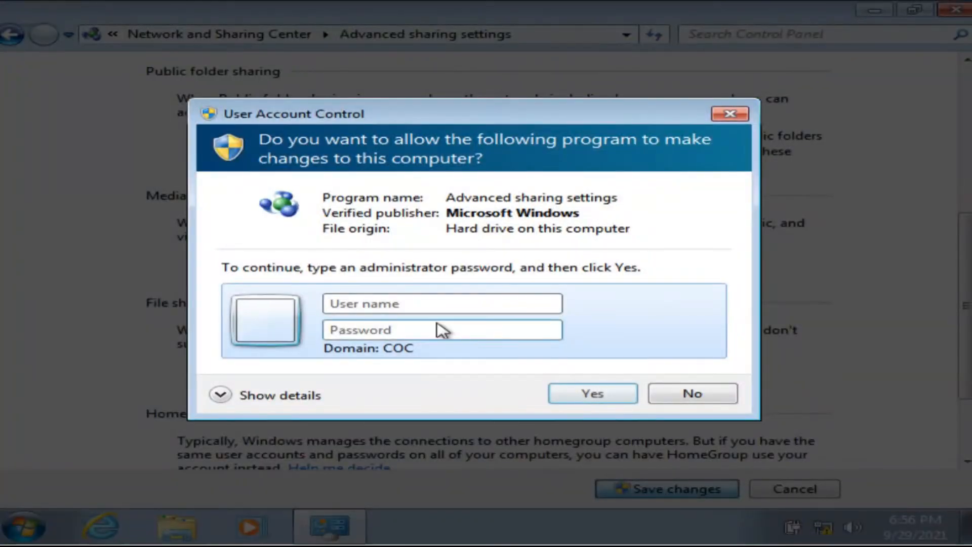
pyautogui.write('administrato')
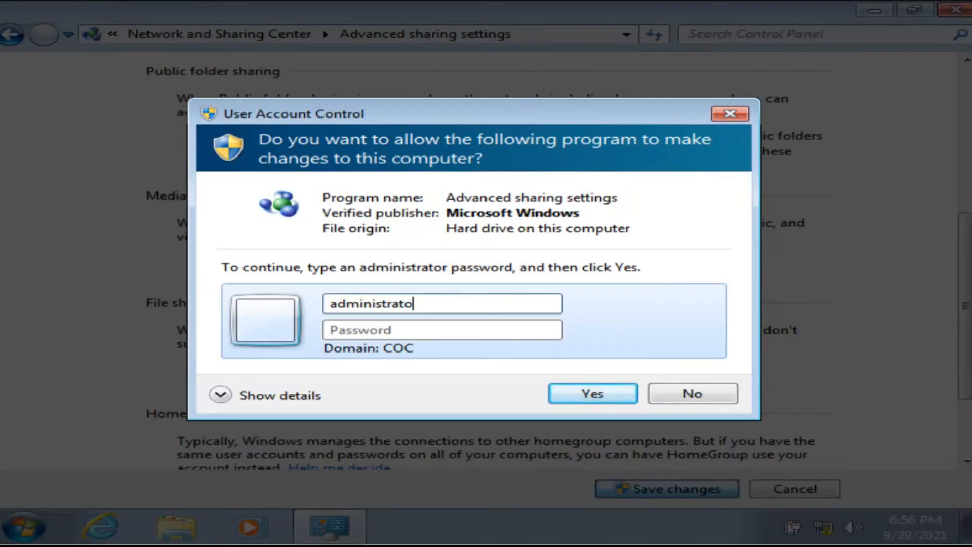
pyautogui.write('r')
pyautogui.click(367, 331)
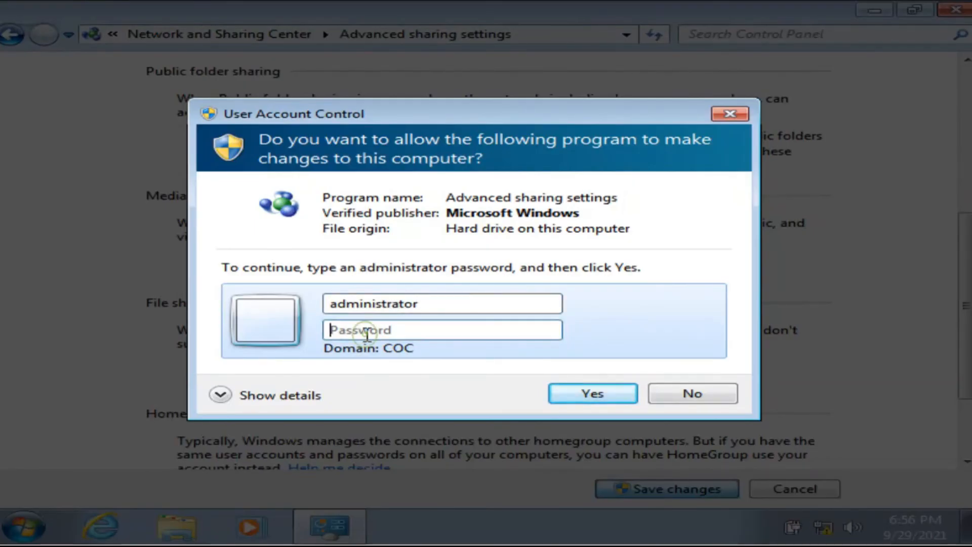
pyautogui.write('•')
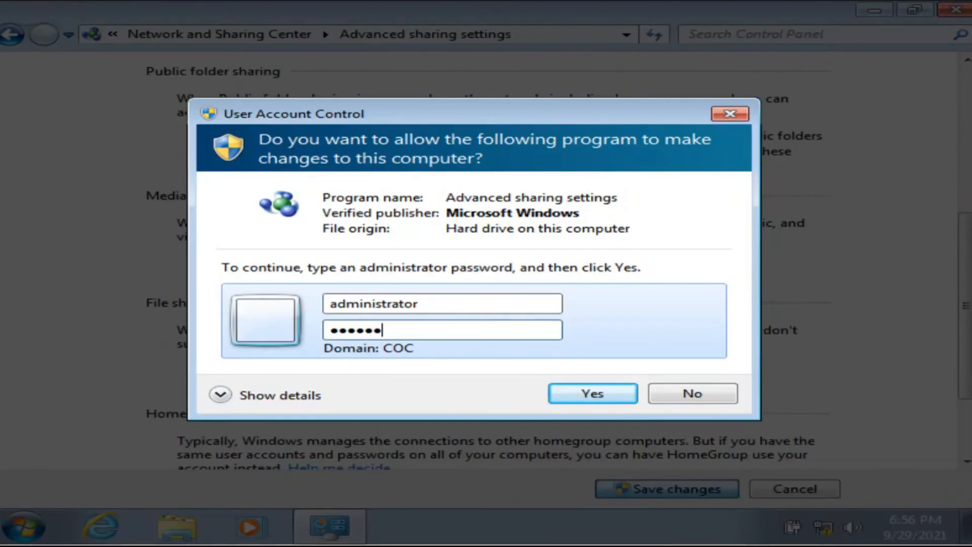
pyautogui.write('•••••••')
pyautogui.click(577, 394)
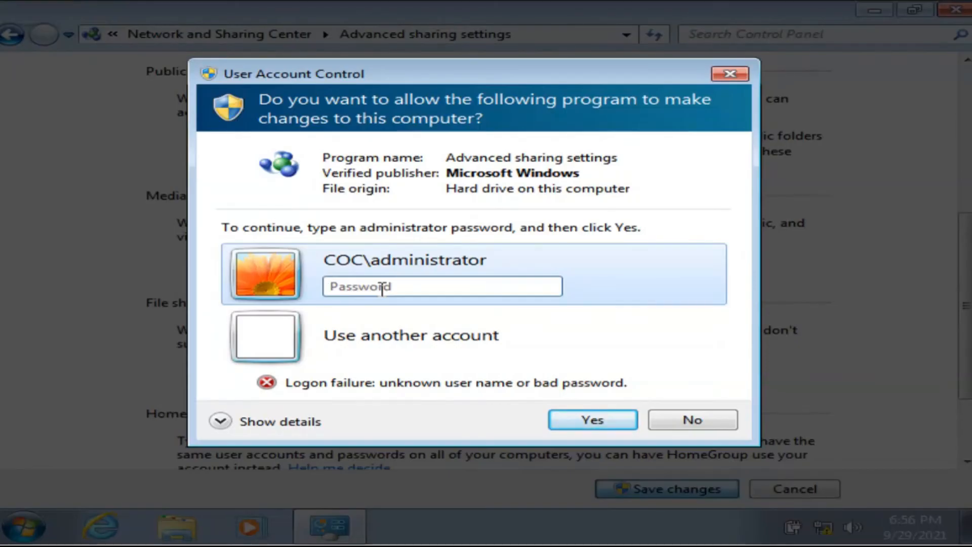
pyautogui.click(382, 287)
pyautogui.write('•')
pyautogui.click(569, 424)
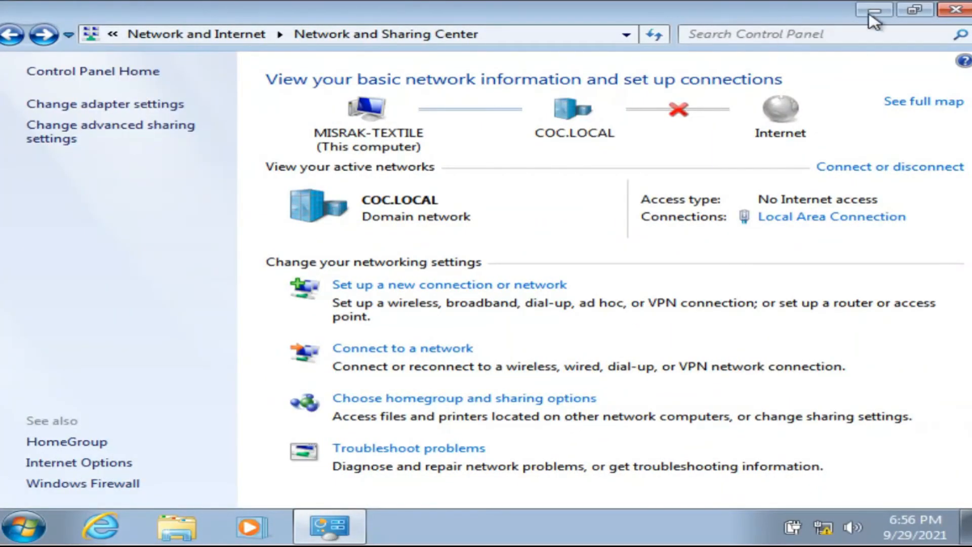
# Close Network and Sharing Center and start a Remote Desktop Connection to 10.10.0.2.
pyautogui.click(953, 10)
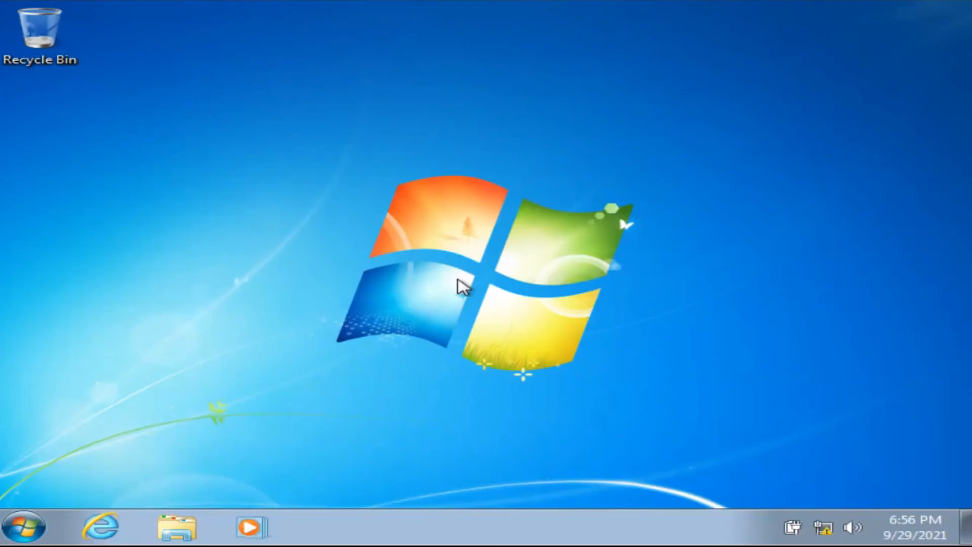
pyautogui.click(22, 526)
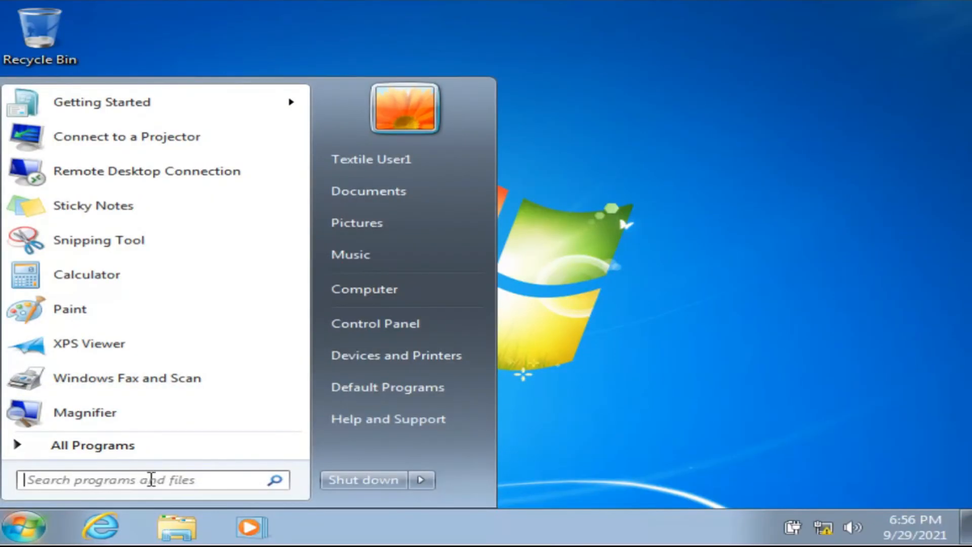
pyautogui.write('remo')
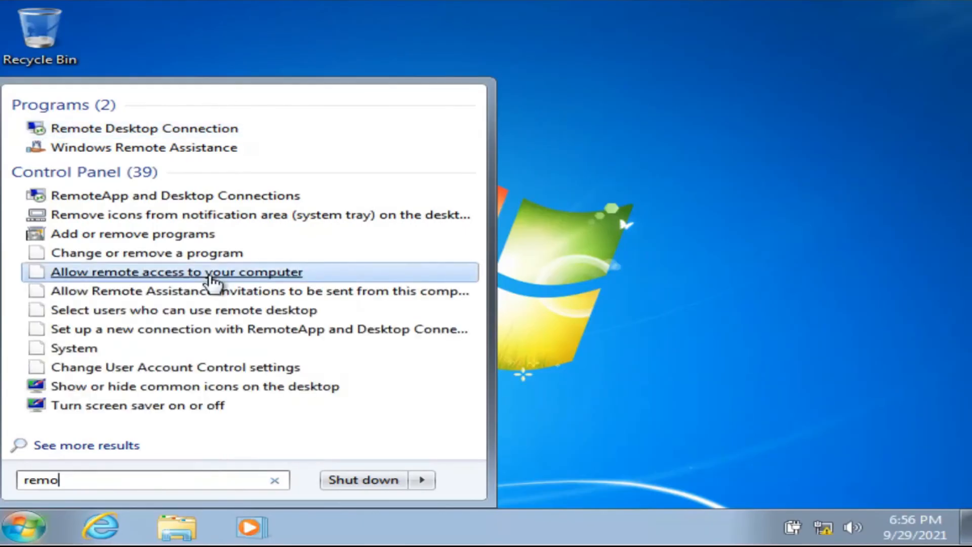
pyautogui.click(125, 132)
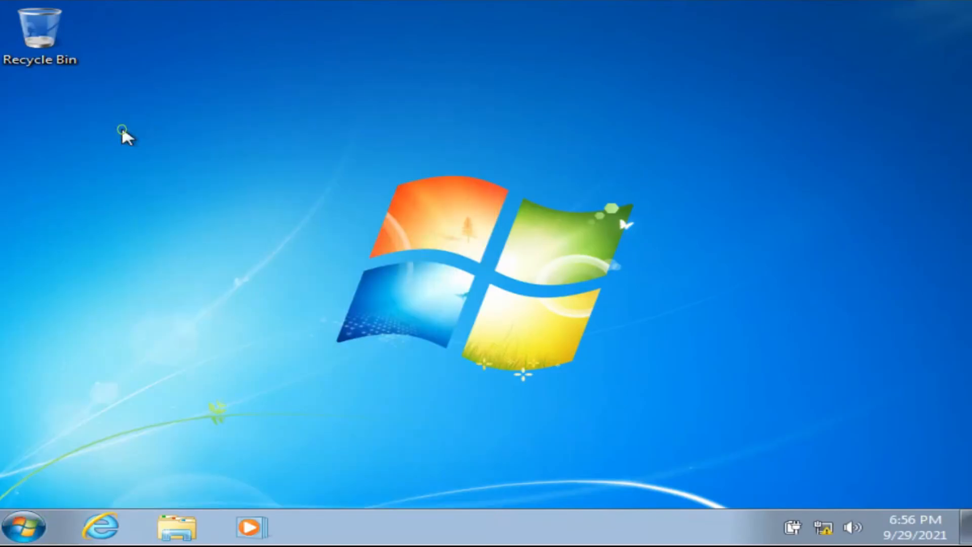
pyautogui.click(377, 185)
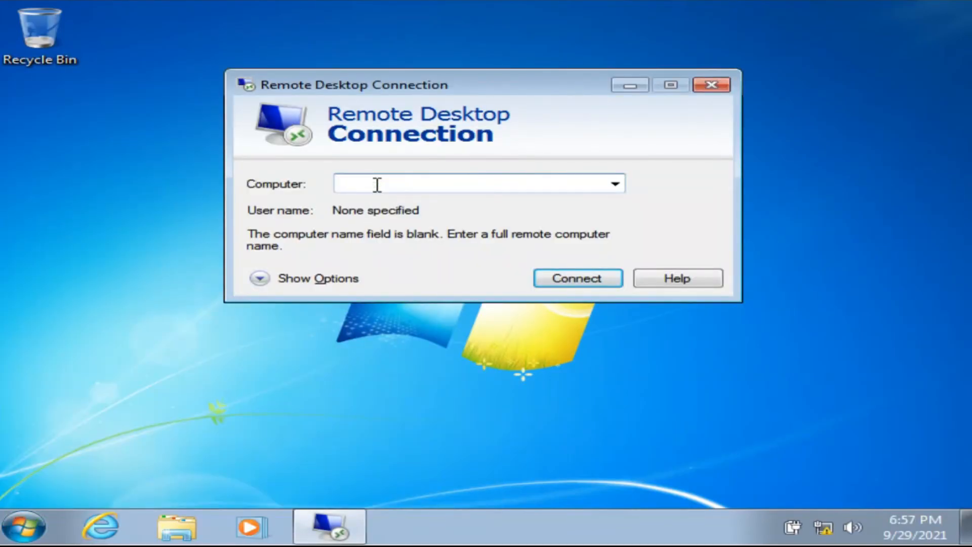
pyautogui.write('10.10.0.2')
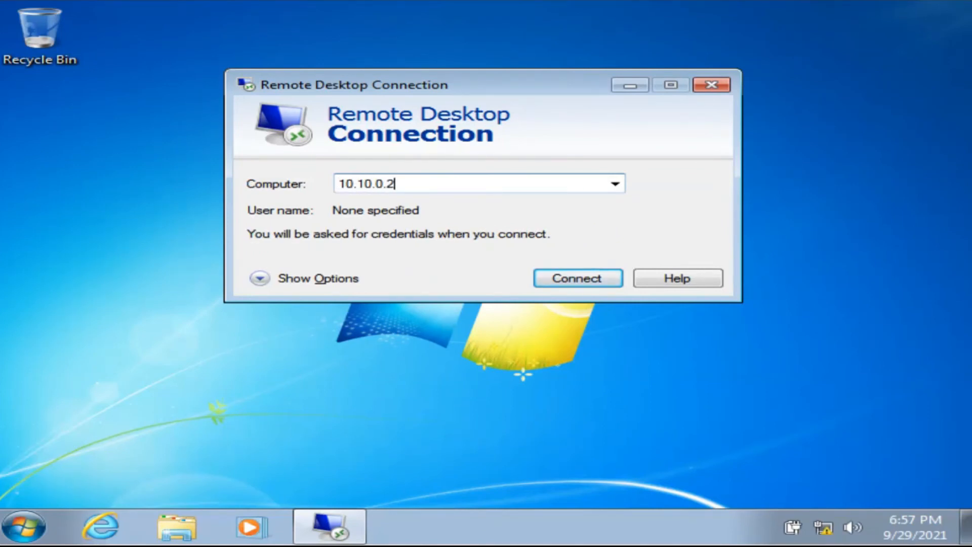
pyautogui.click(569, 282)
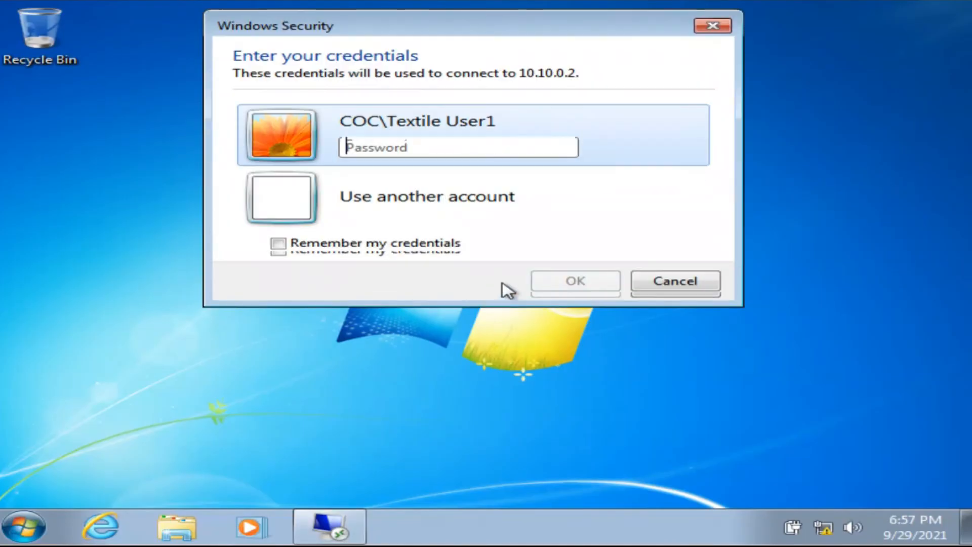
# Enter the domain user's password and submit it to open the session.
pyautogui.click(411, 151)
pyautogui.write('p')
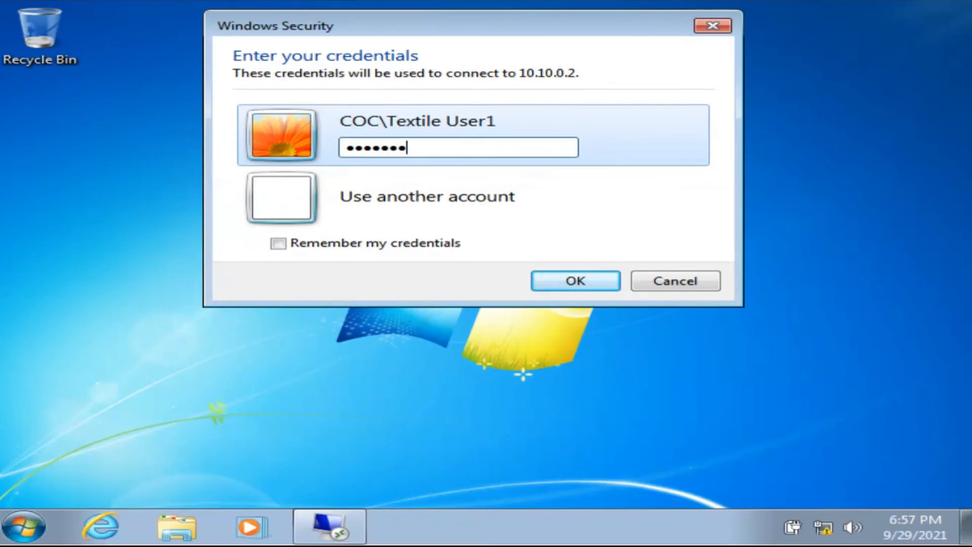
pyautogui.click(580, 284)
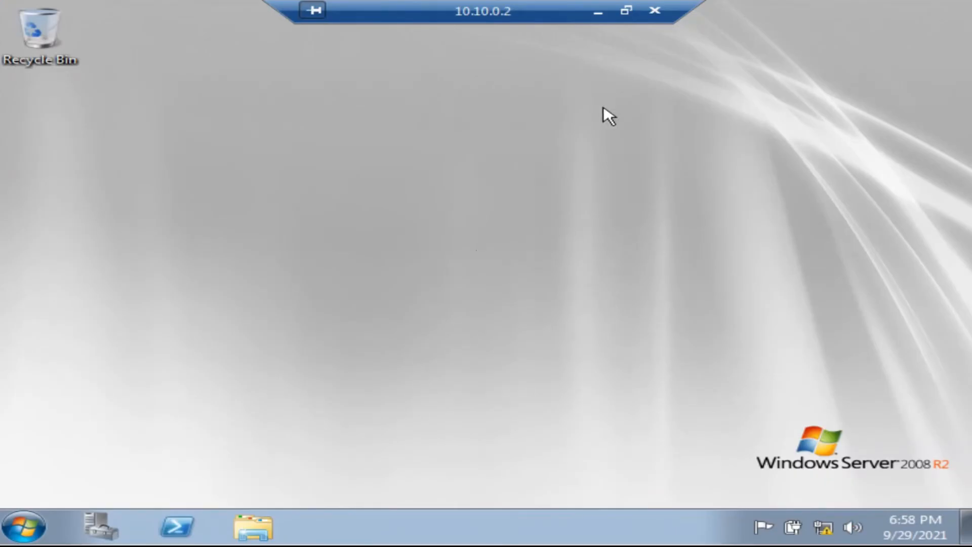
# Show the 10.10.0.2 Remote Desktop session in a window and scroll through it.
pyautogui.click(628, 10)
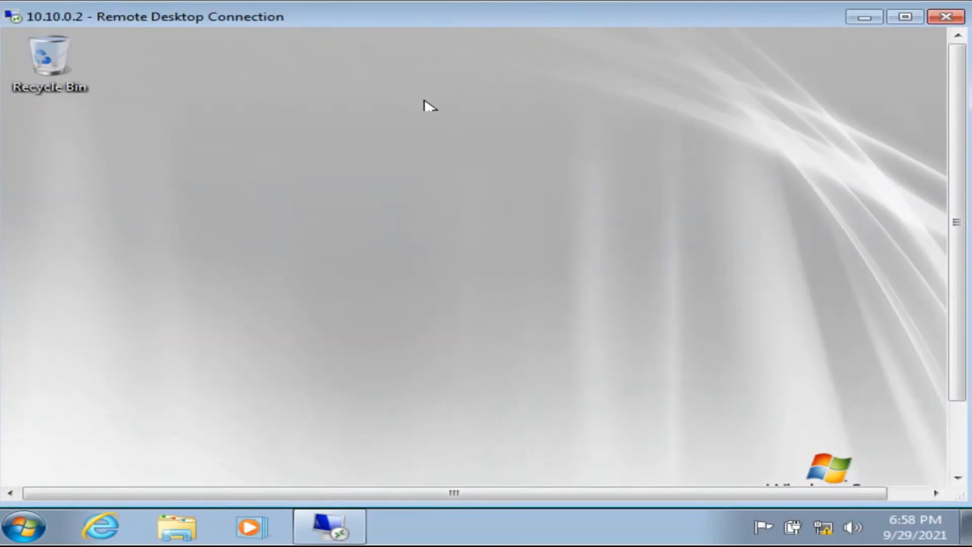
pyautogui.moveTo(958, 193); pyautogui.dragTo(950, 322)
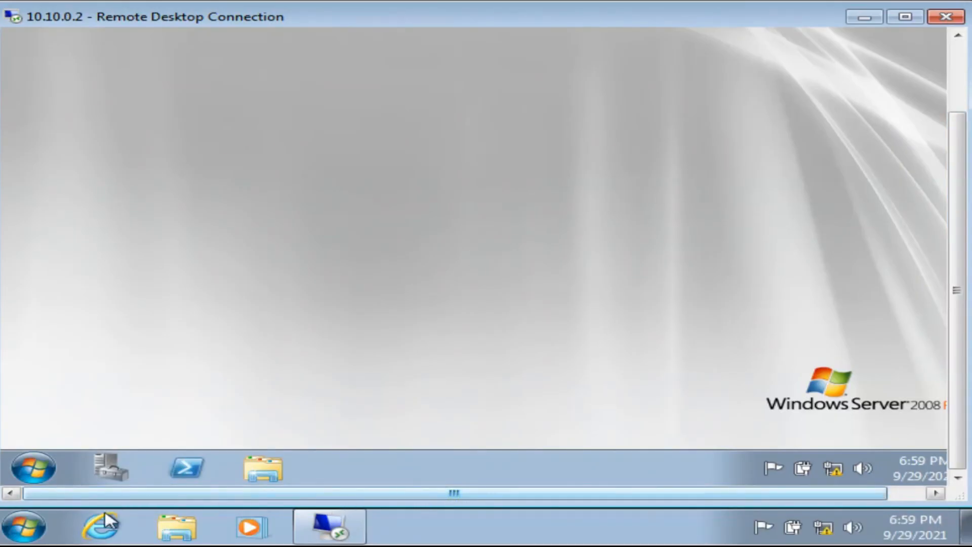
pyautogui.click(24, 526)
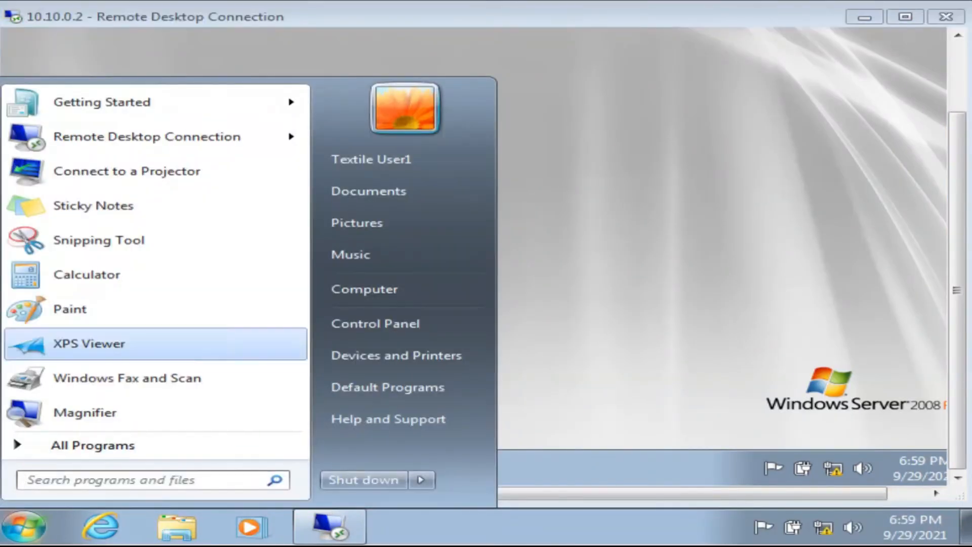
pyautogui.click(557, 335)
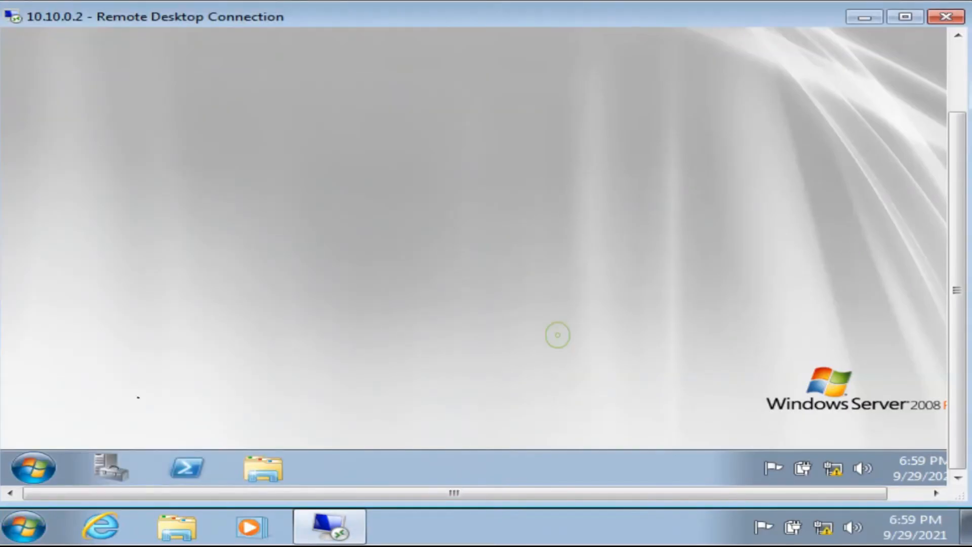
# Look over the server's Start menu and Administrative Tools, then close them.
pyautogui.click(25, 470)
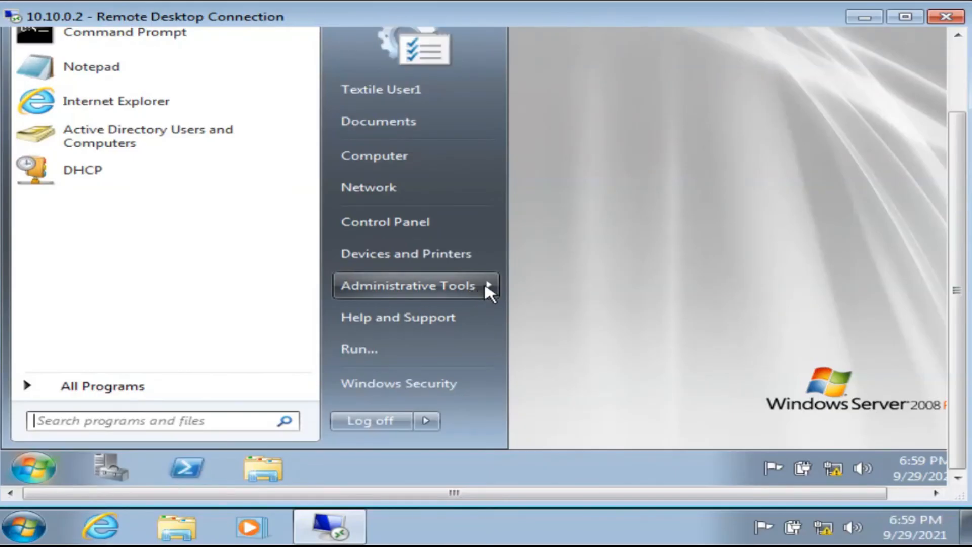
pyautogui.moveTo(486, 284)
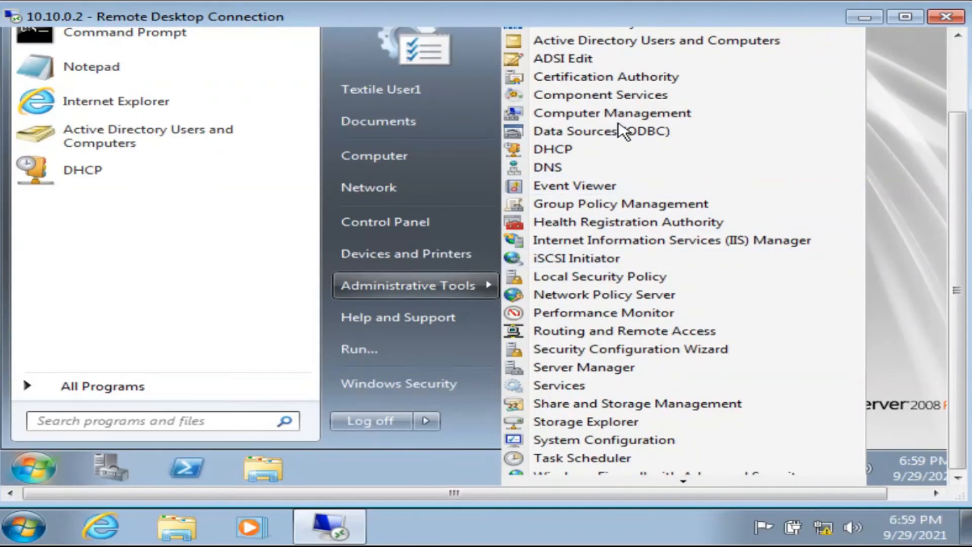
pyautogui.moveTo(956, 174); pyautogui.dragTo(955, 89)
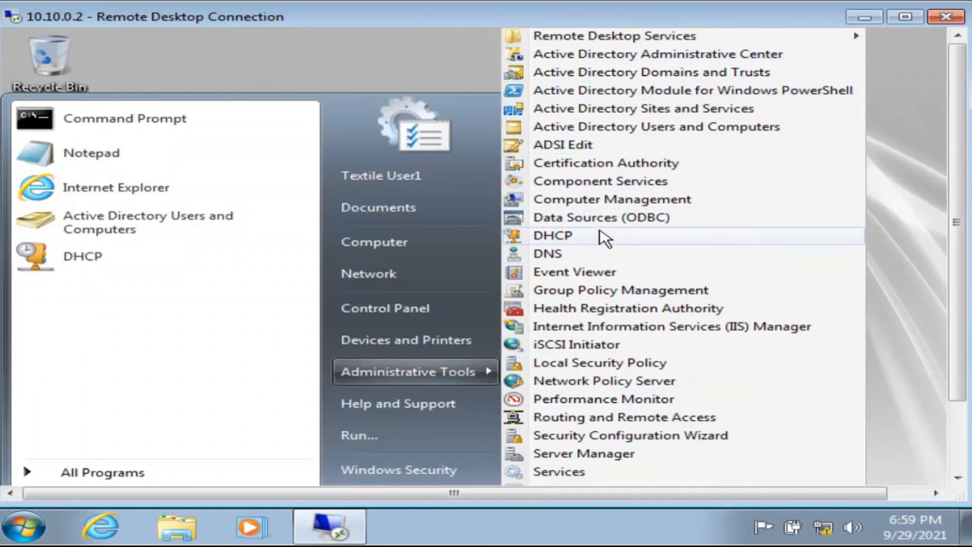
pyautogui.click(905, 195)
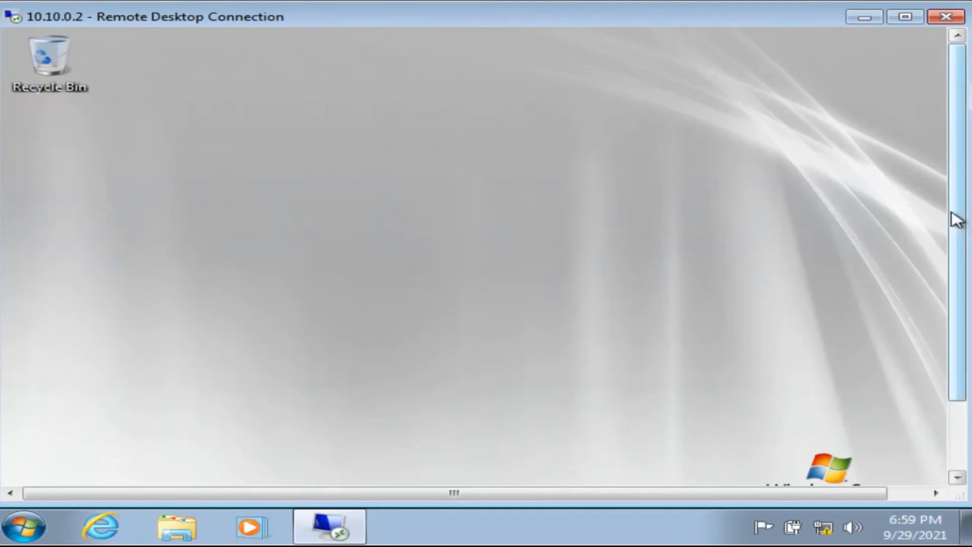
pyautogui.moveTo(937, 124)
pyautogui.mouseDown()
pyautogui.moveTo(942, 282)
pyautogui.moveTo(929, 129)
pyautogui.mouseUp()
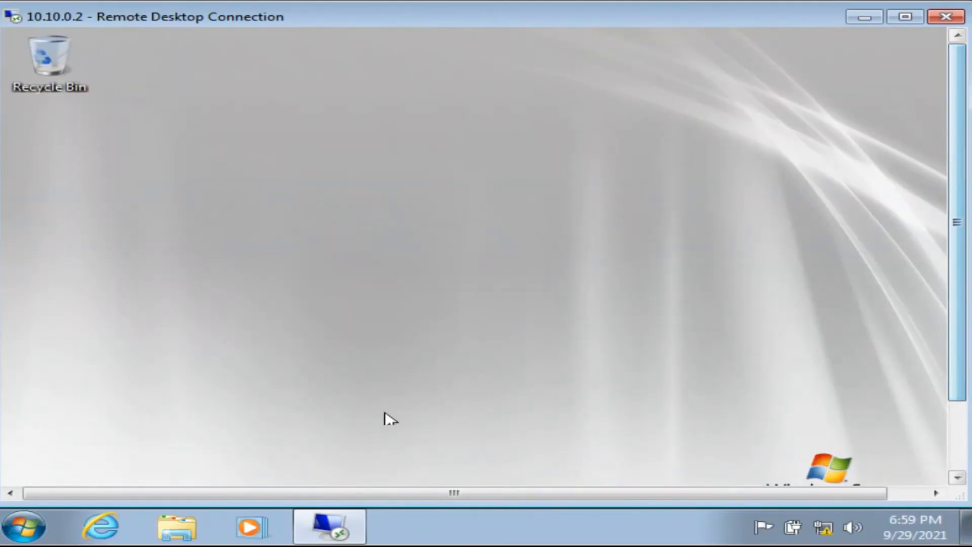
# Switch to the Windows 7 It virtual machine from the host taskbar.
pyautogui.click(23, 526)
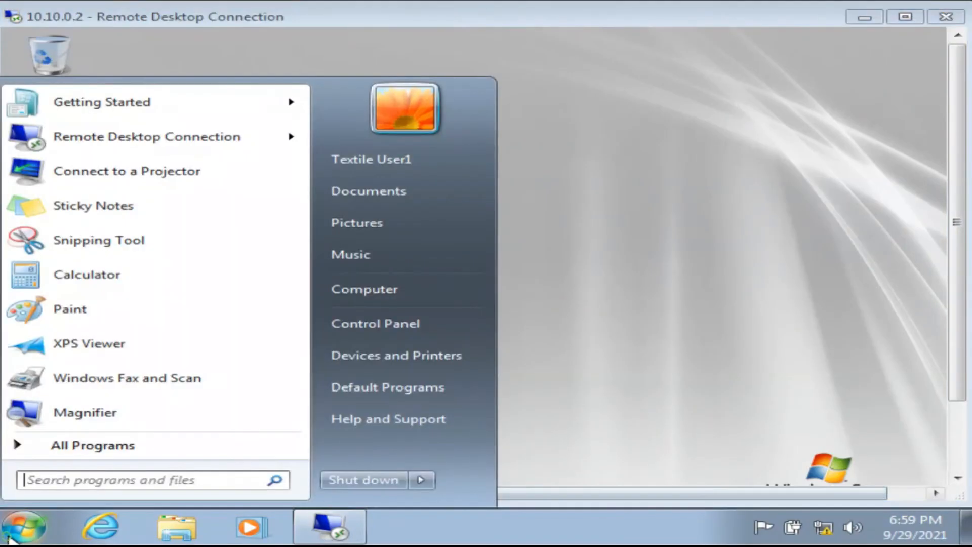
pyautogui.click(676, 288)
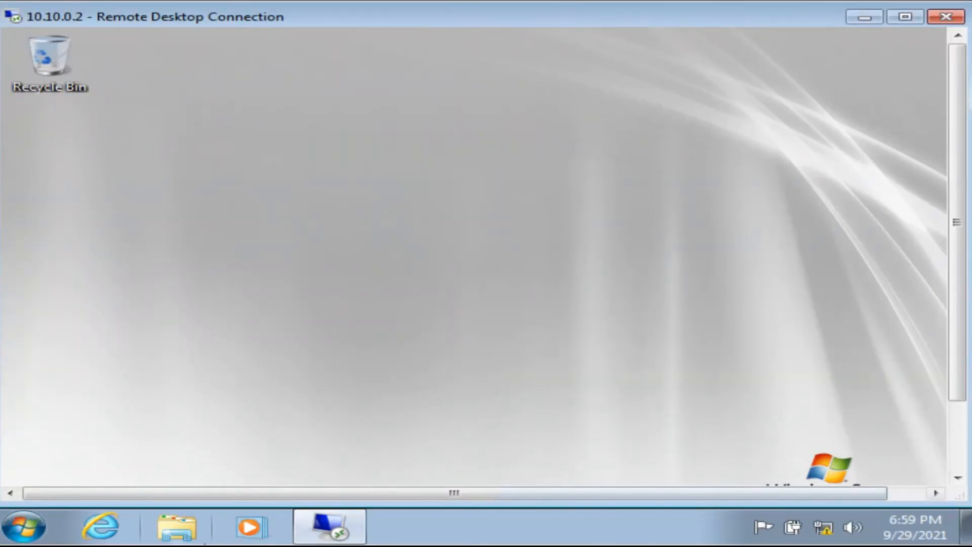
pyautogui.moveTo(195, 545)
pyautogui.click(198, 508)
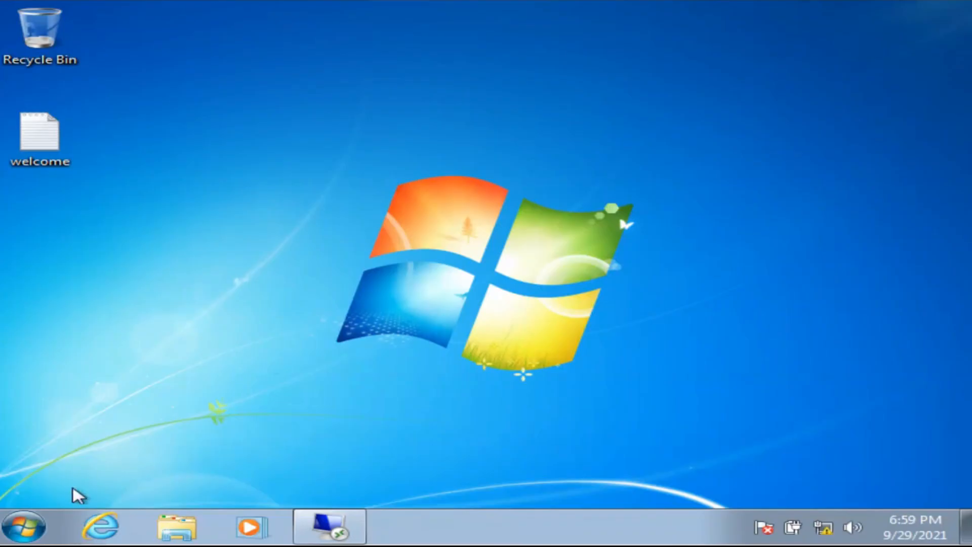
# Restore the windowed Remote Desktop session to 10.10.0.2 and scroll down to the server taskbar.
pyautogui.click(21, 527)
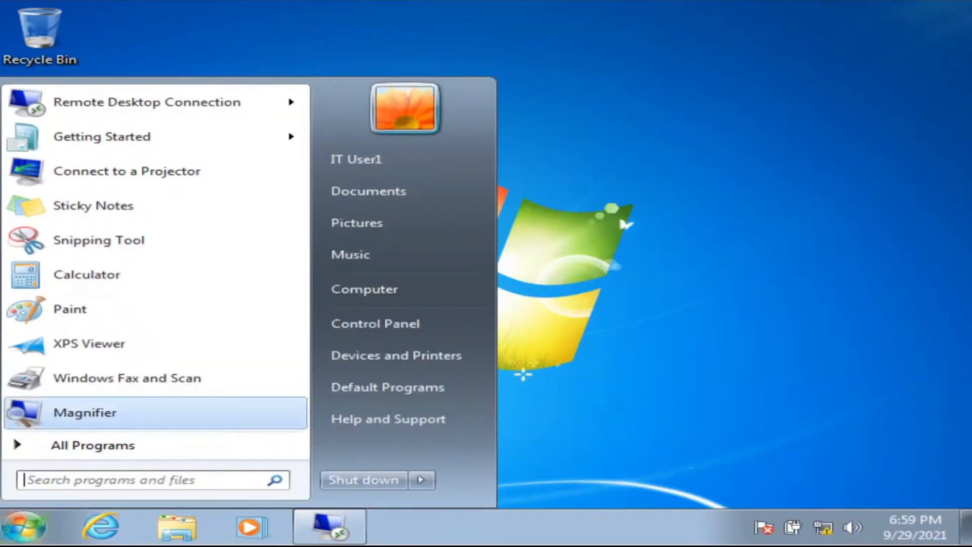
pyautogui.click(626, 299)
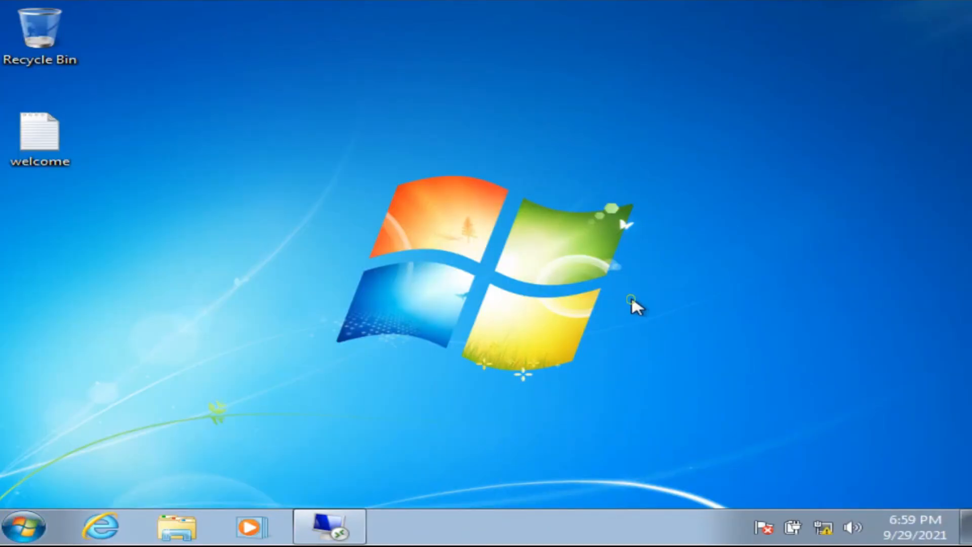
pyautogui.click(345, 532)
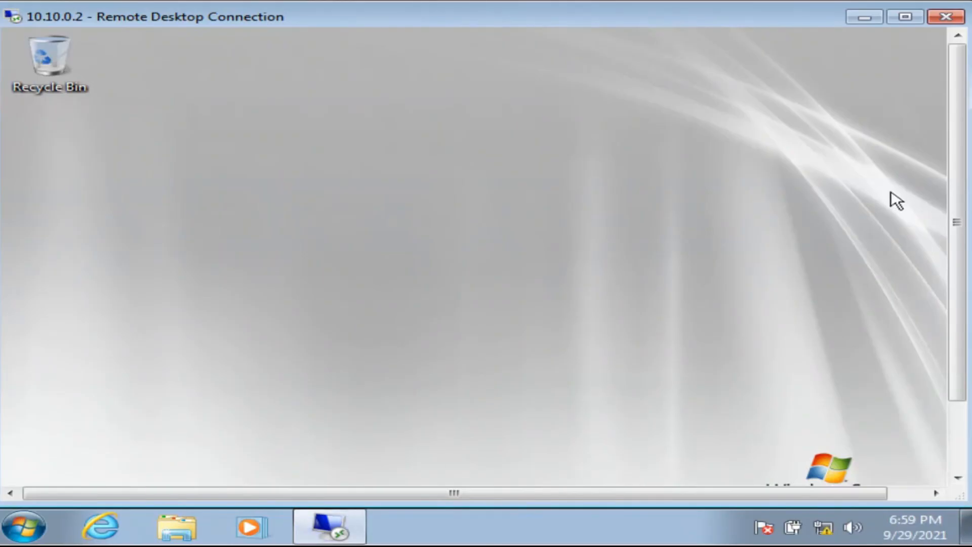
pyautogui.moveTo(959, 91); pyautogui.dragTo(956, 351)
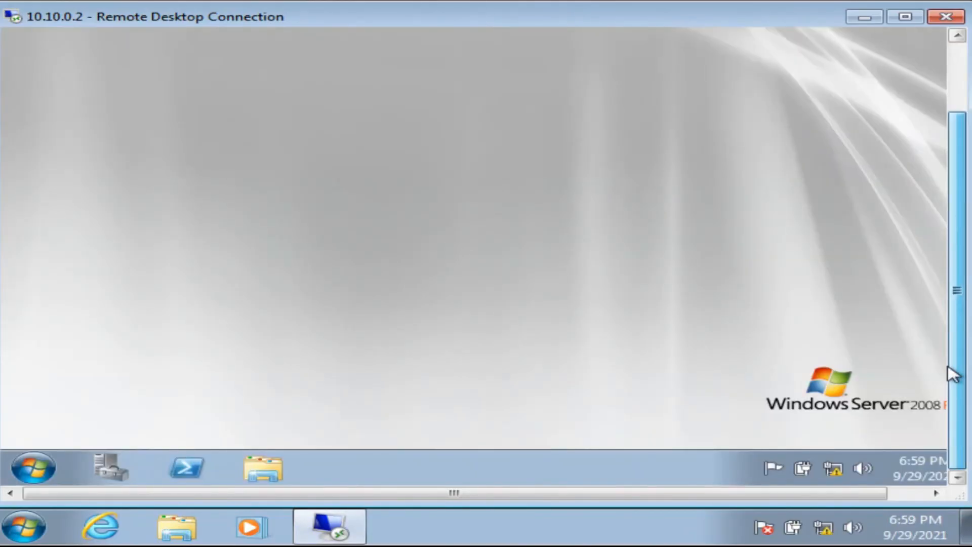
# Open and close the server's Start menu in the remote session.
pyautogui.click(28, 478)
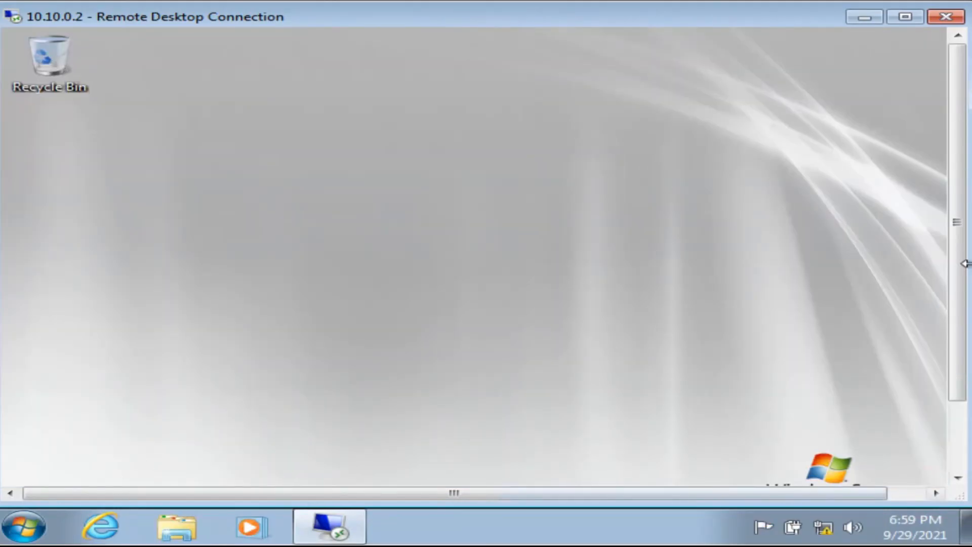
pyautogui.moveTo(956, 234); pyautogui.dragTo(957, 390)
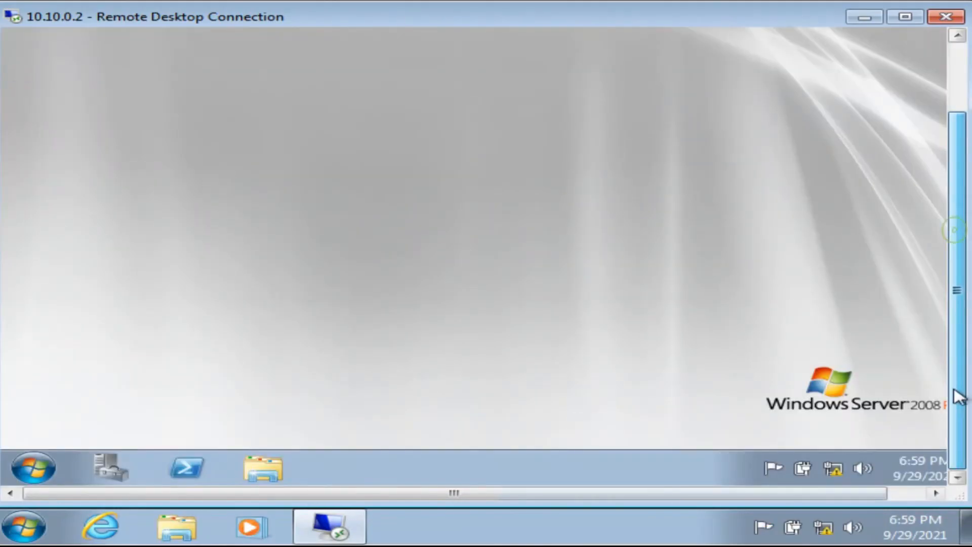
pyautogui.click(21, 476)
pyautogui.click(672, 219)
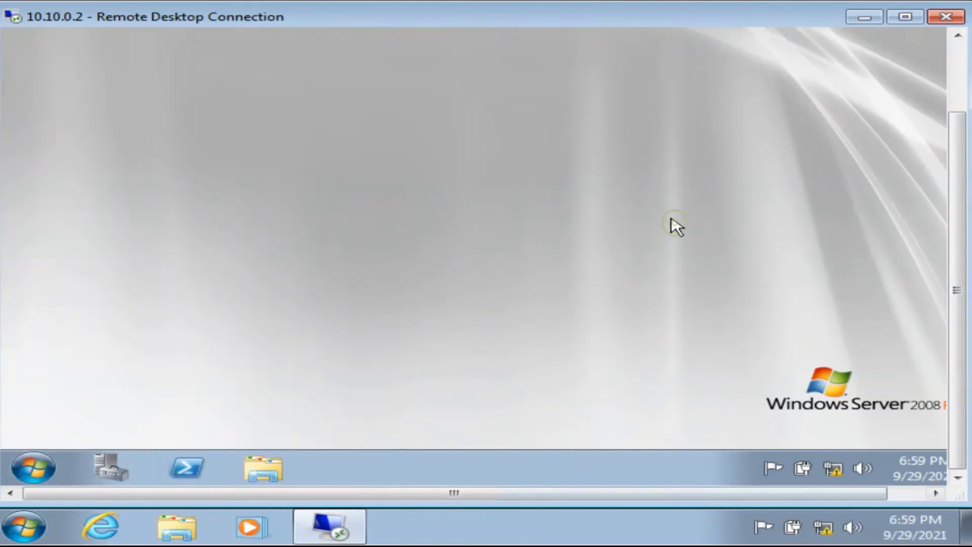